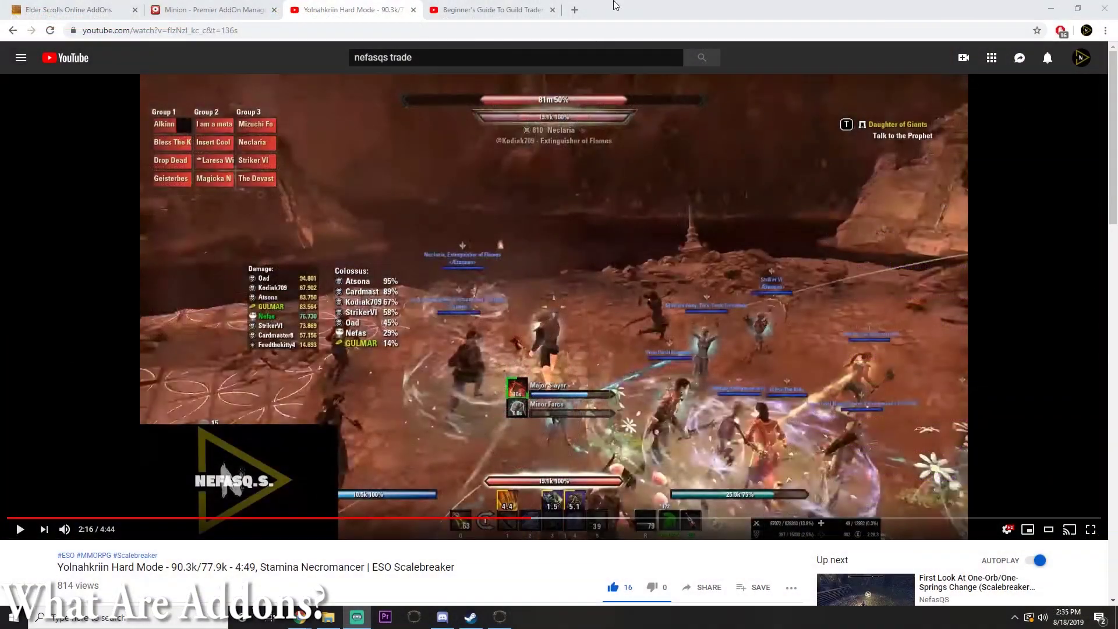
Step: Close the forum discussion tab and the two YouTube video tabs, leaving the ESOUI and Minion pages open
click(616, 5)
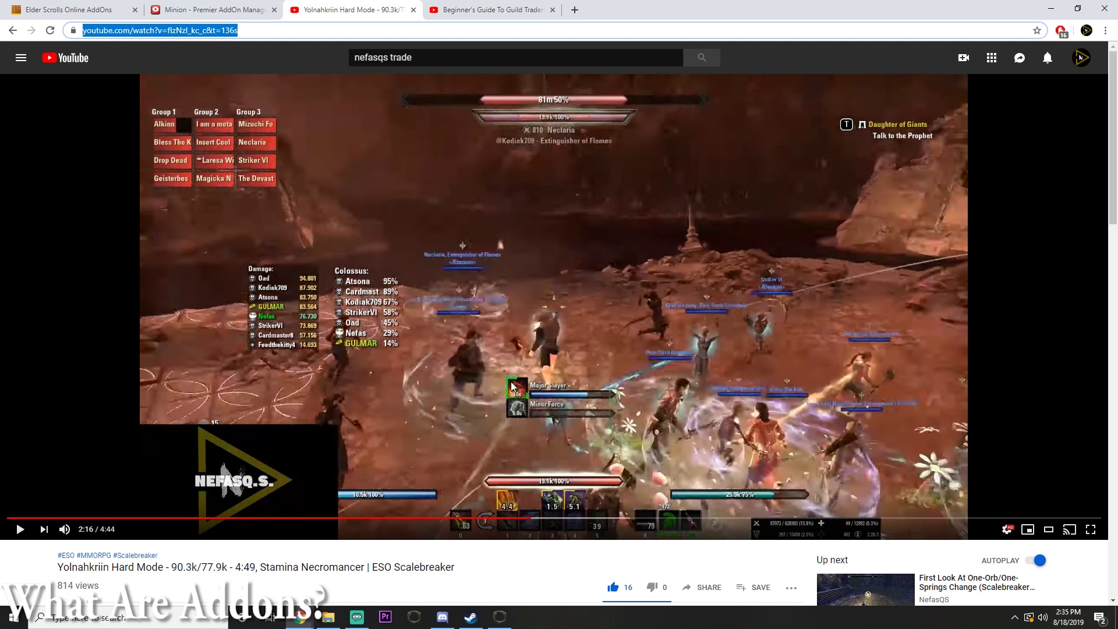
click(473, 10)
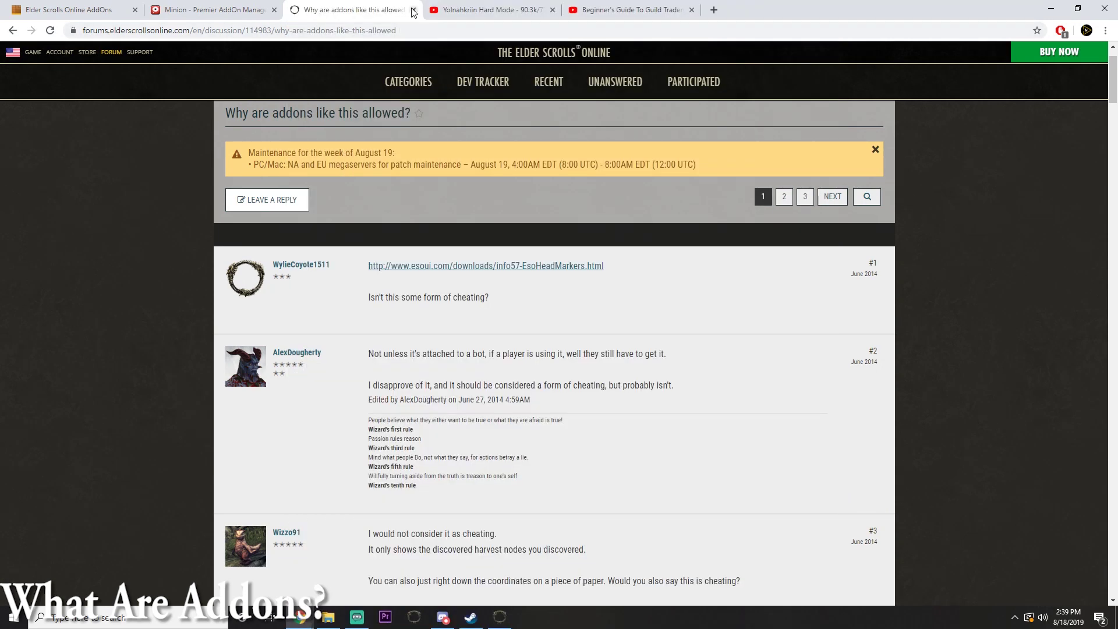
click(413, 10)
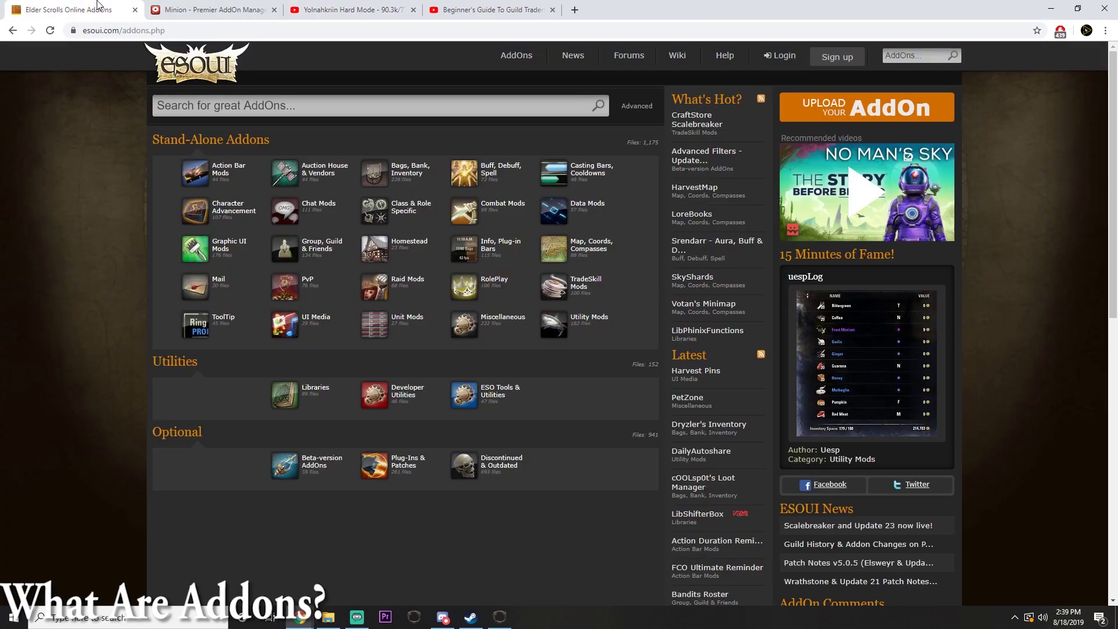
click(413, 10)
click(413, 10)
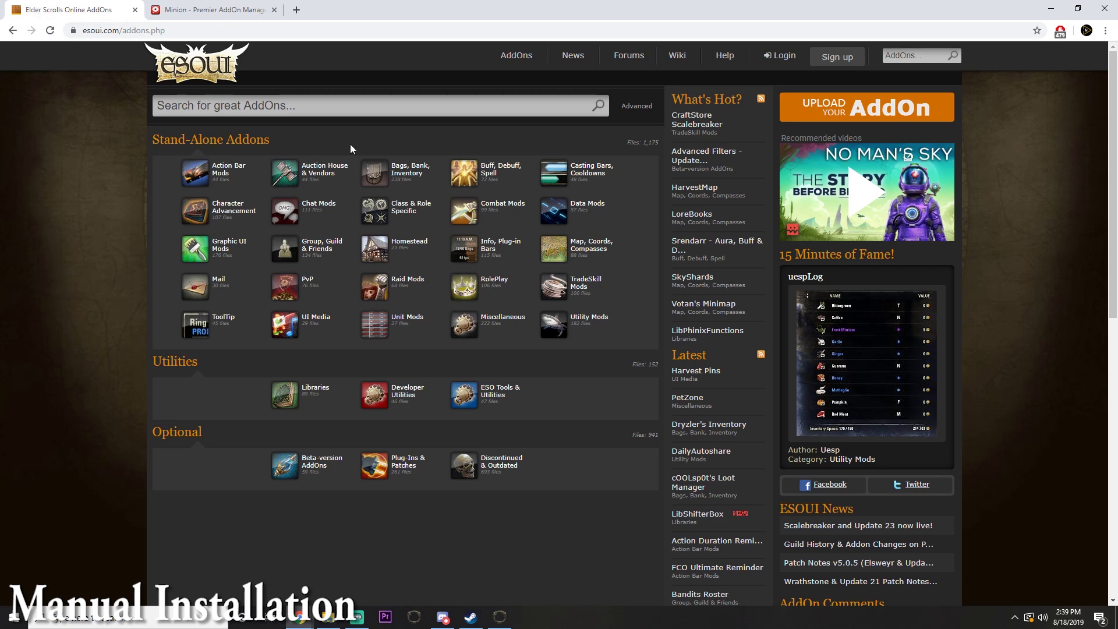
Step: Look at the Minion site and at the Seething Fury Counter add-on in ESOUI's Dragon Knight category under Class & Role Specific
click(170, 14)
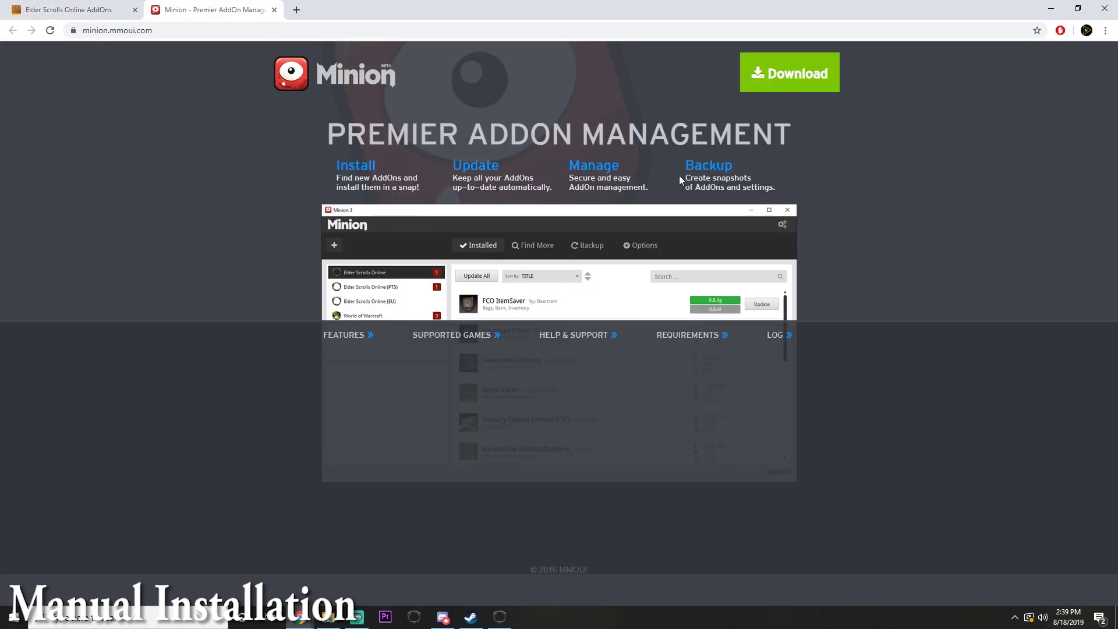
click(89, 4)
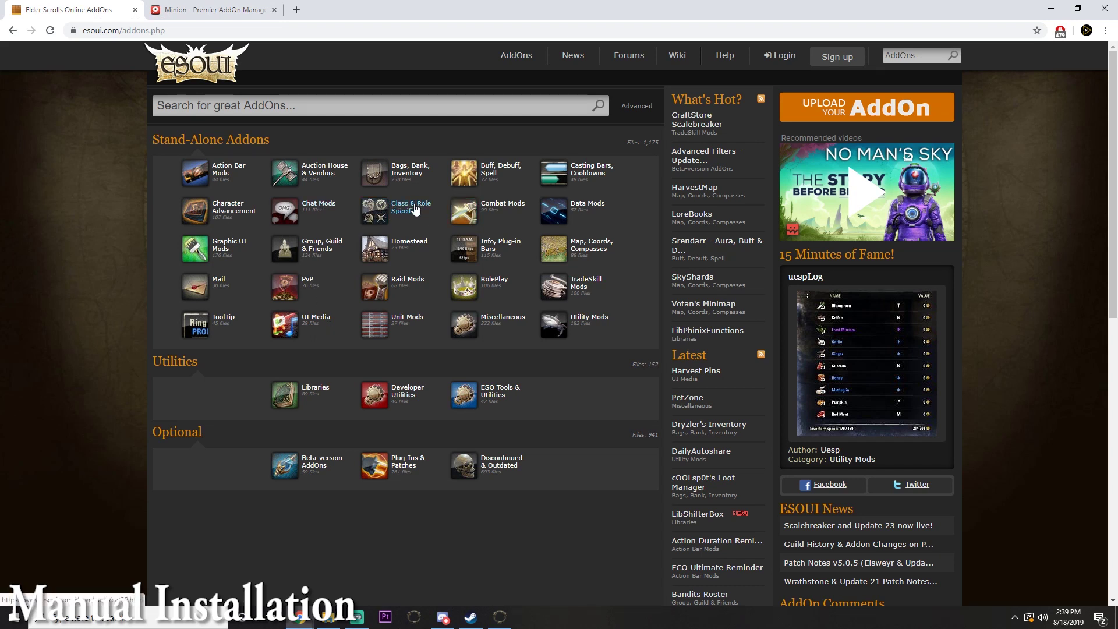
mouse_move(415, 210)
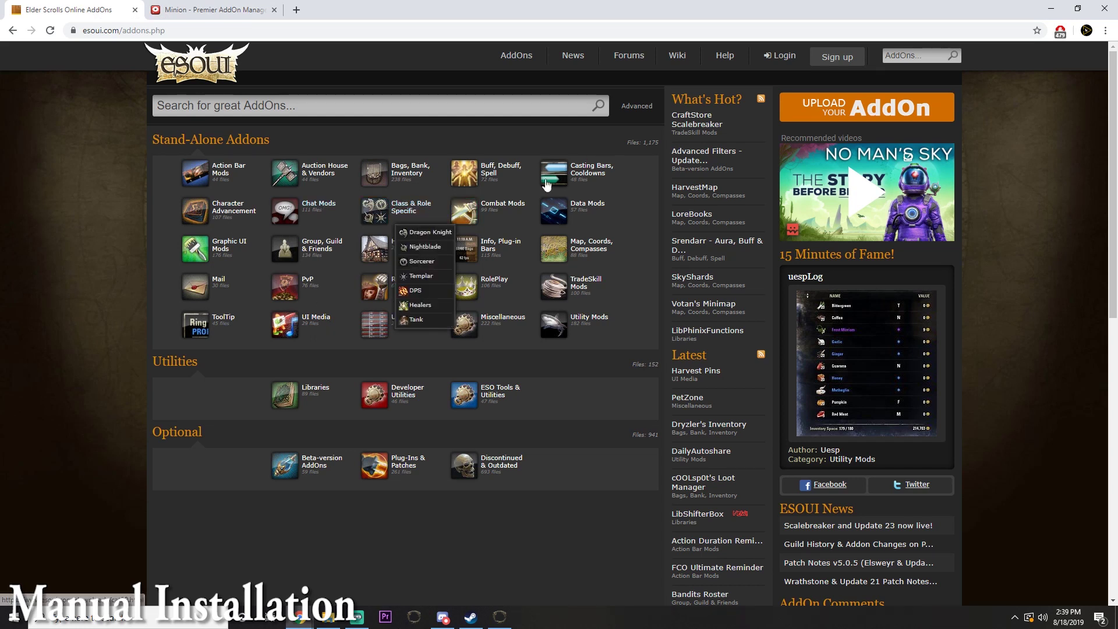
click(439, 236)
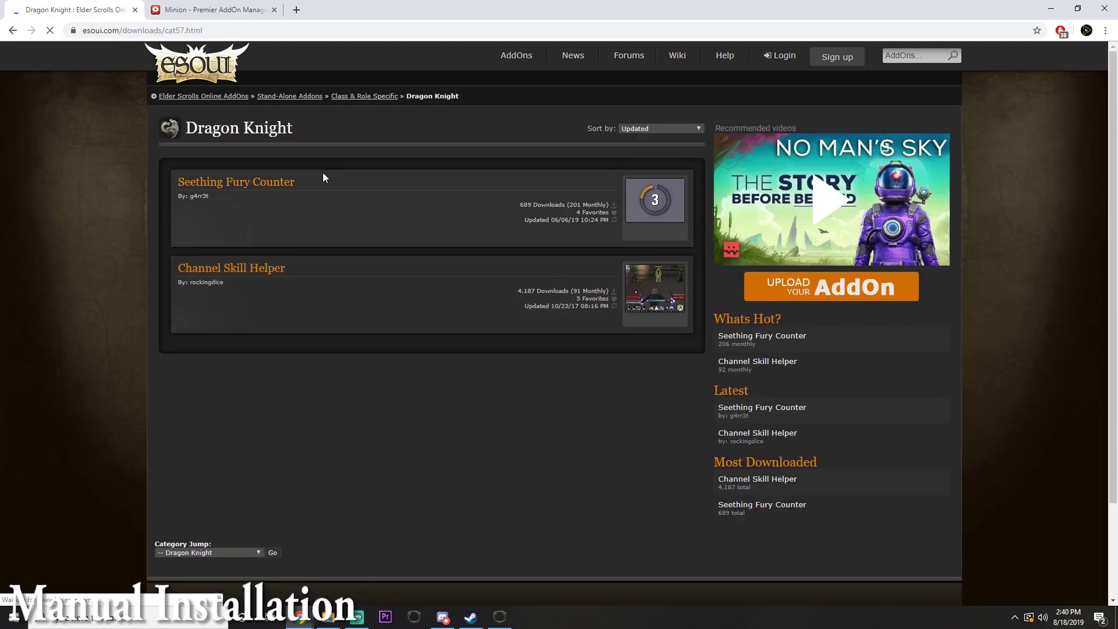
click(263, 184)
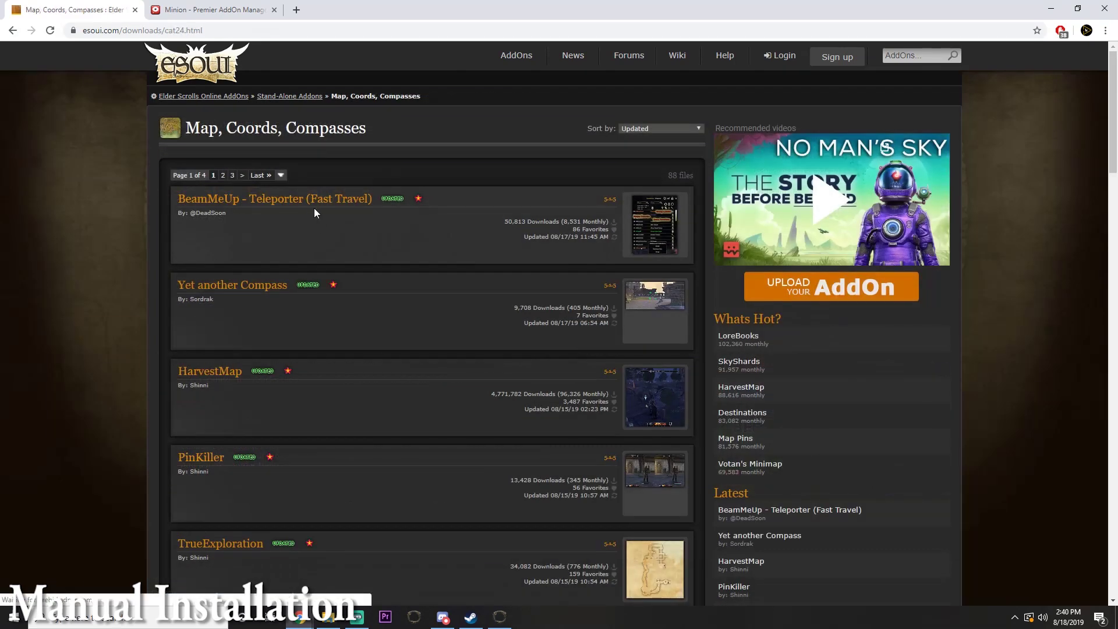
Step: Open the BeamMeUp - Teleporter (Fast Travel) add-on page and look through its archived versions and change log
click(312, 200)
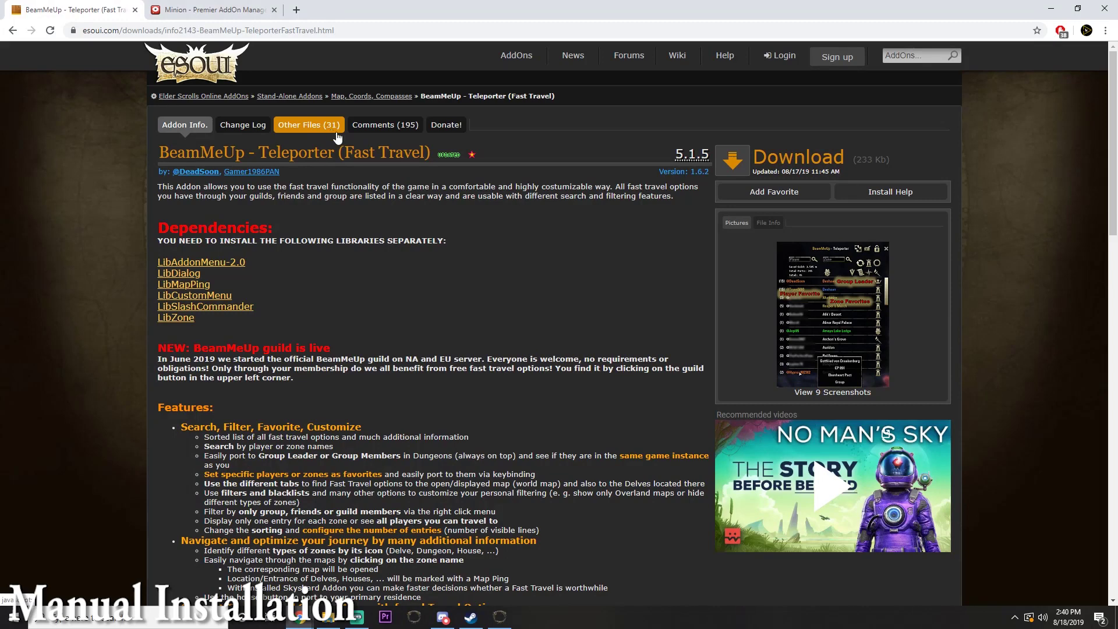
click(313, 129)
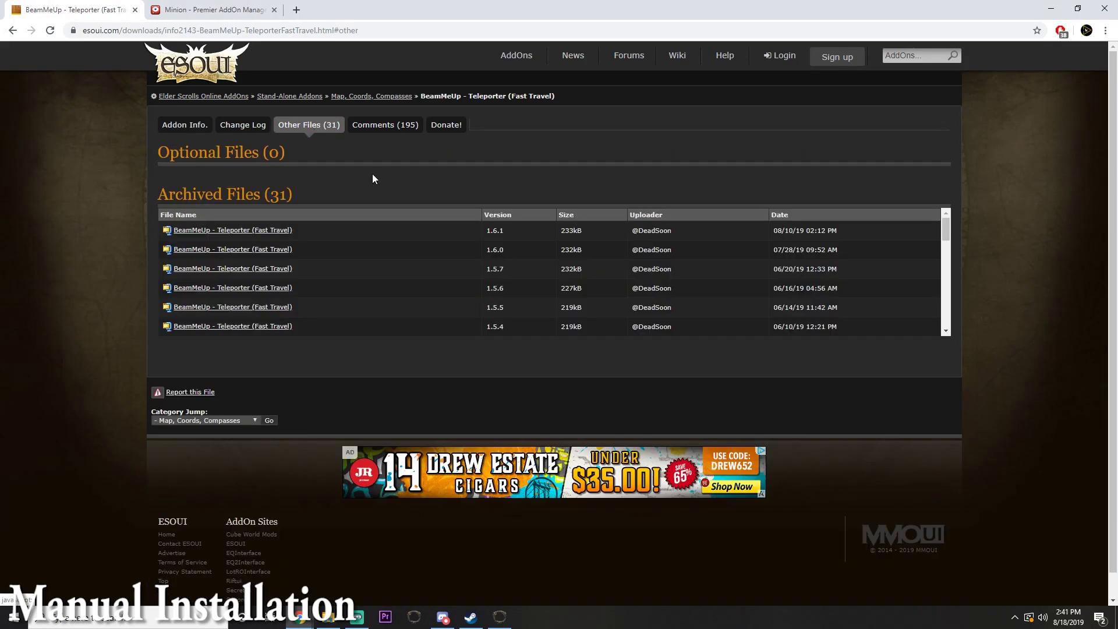
drag(942, 231, 919, 323)
scroll(313, 326, up, 5)
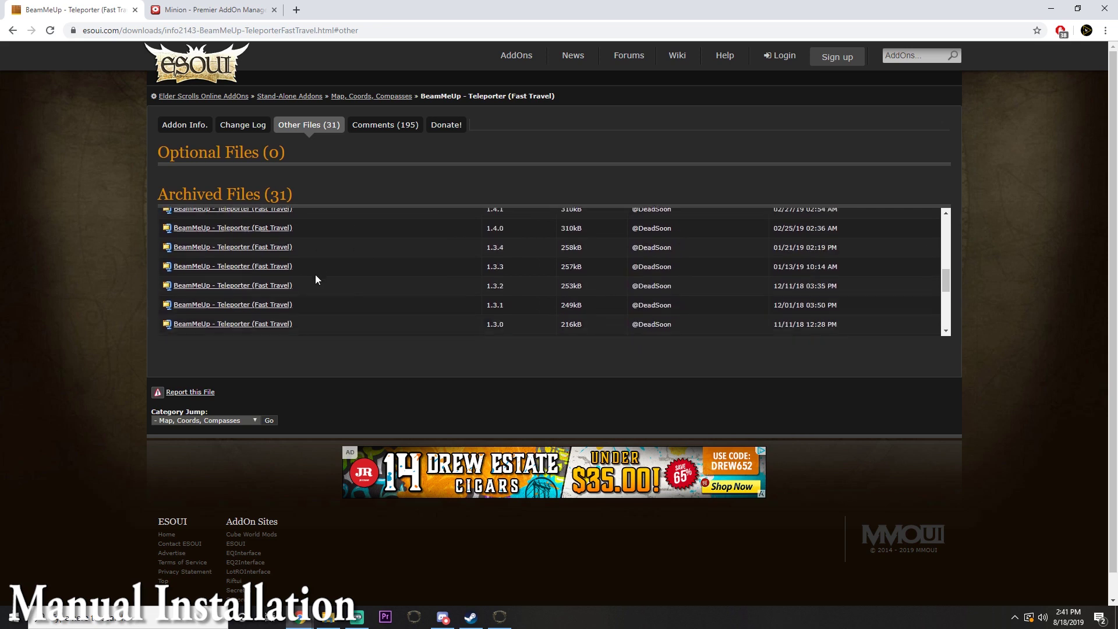
scroll(448, 253, up, 3)
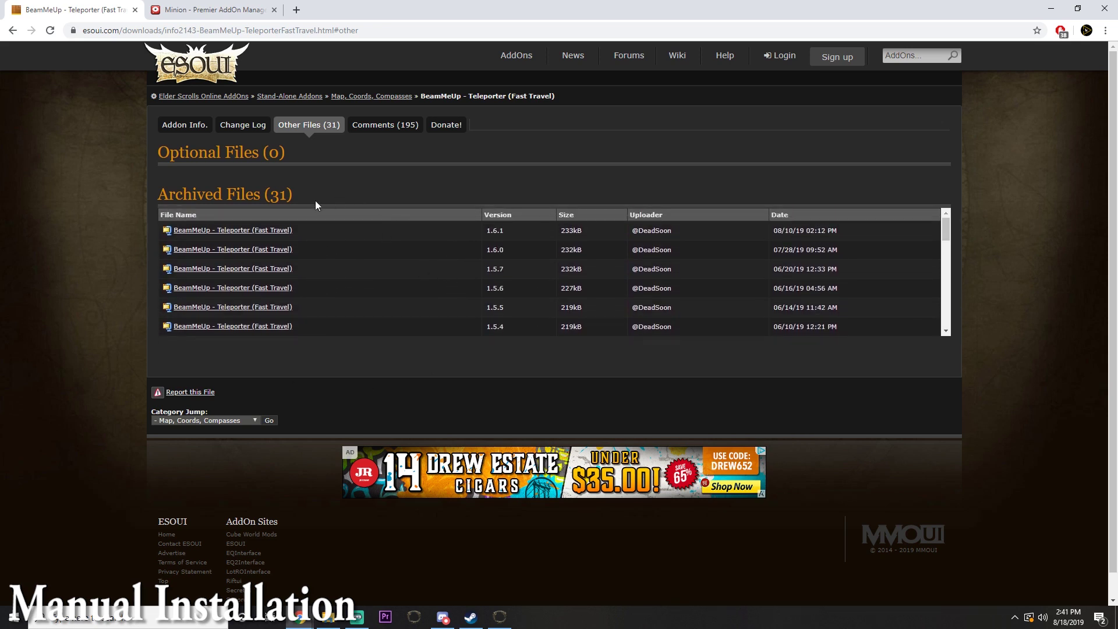
scroll(605, 250, down, 2)
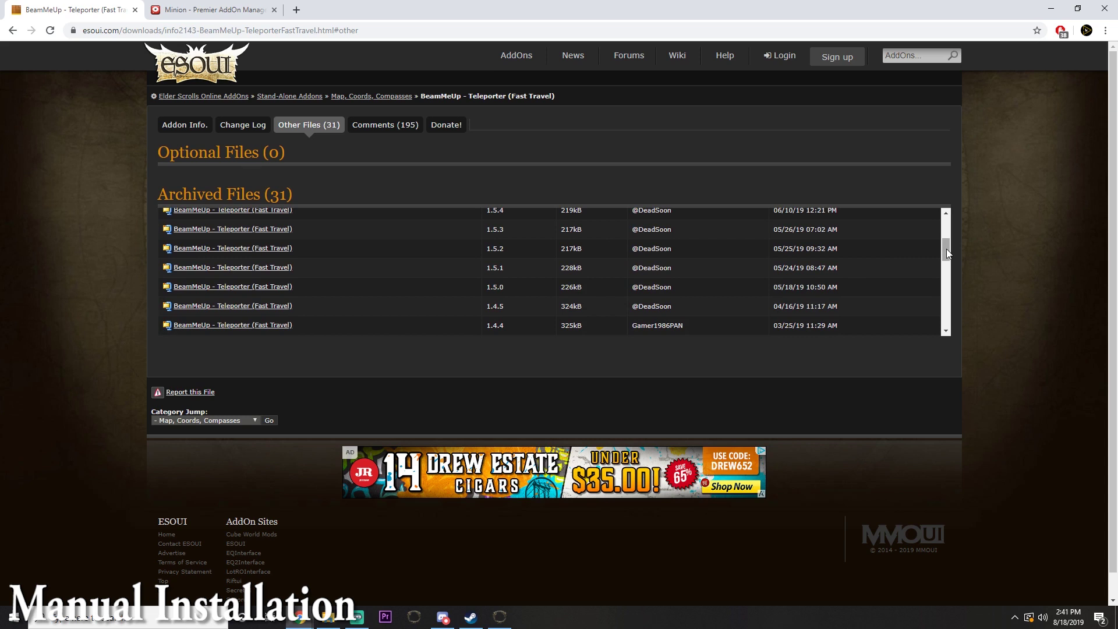
scroll(652, 269, up, 2)
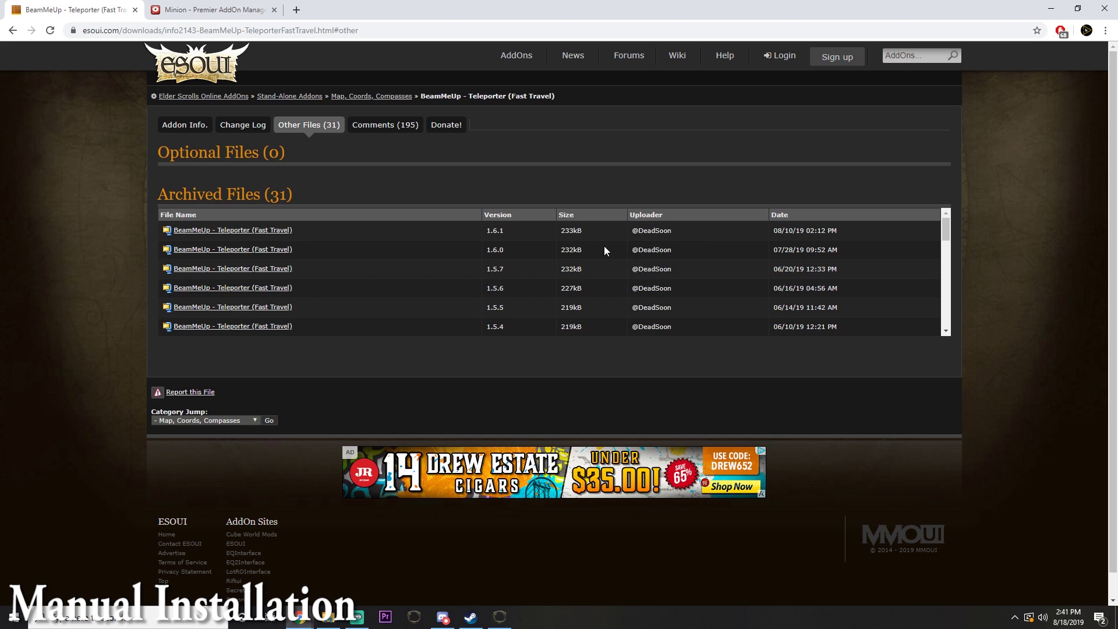
scroll(603, 251, down, 4)
scroll(541, 275, up, 5)
click(181, 127)
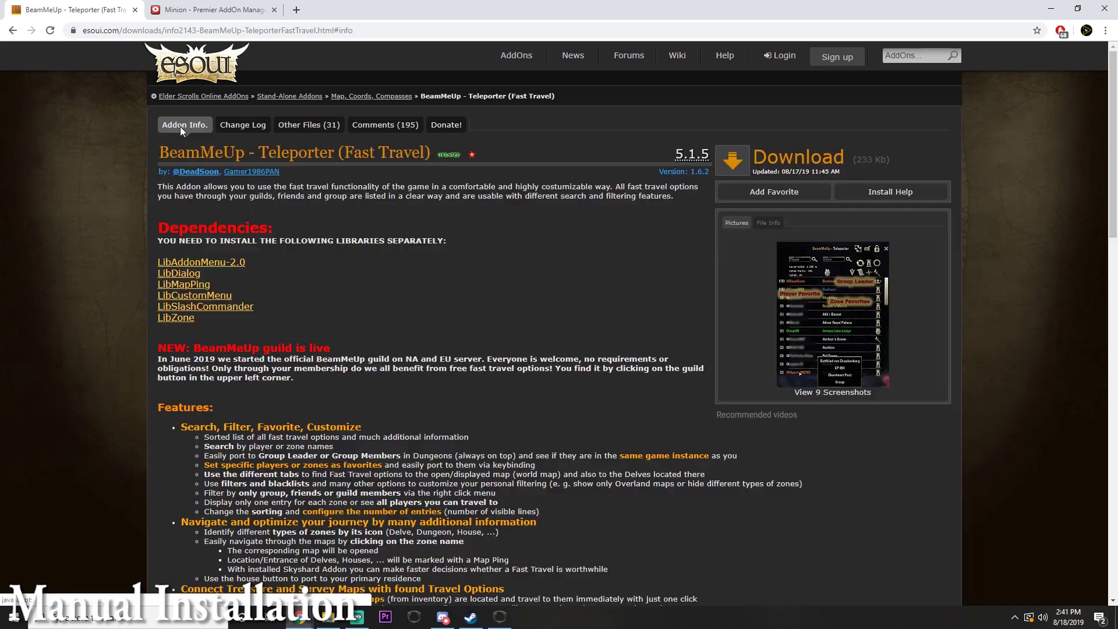
click(244, 125)
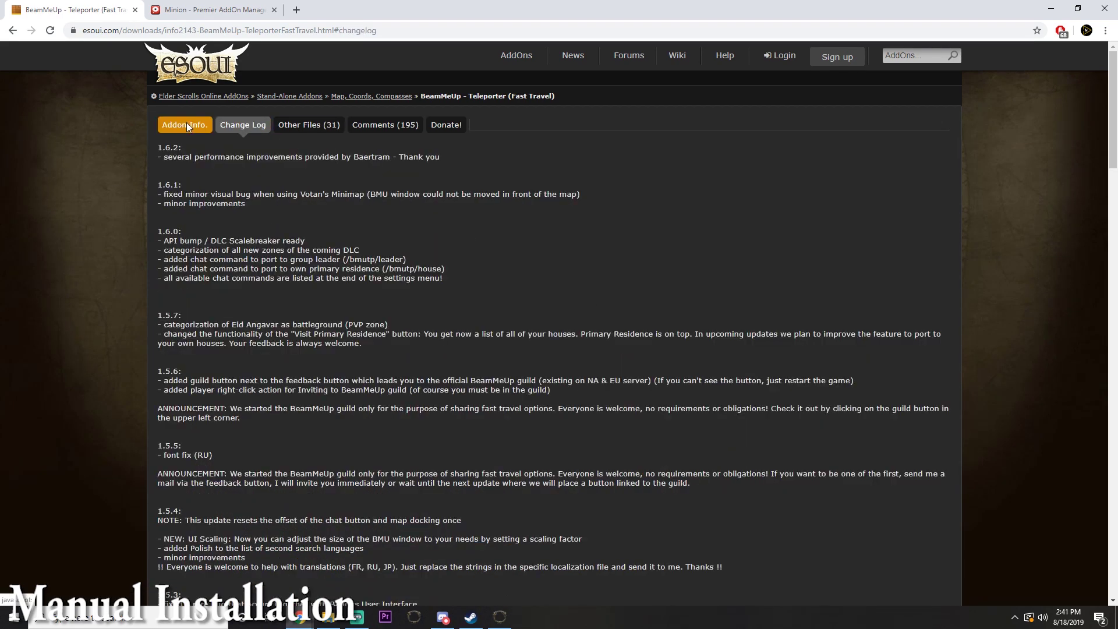
Step: Download BeamMeUp - Teleporter (Fast Travel) from its add-on information page and open the downloaded zip archive
click(185, 124)
click(780, 159)
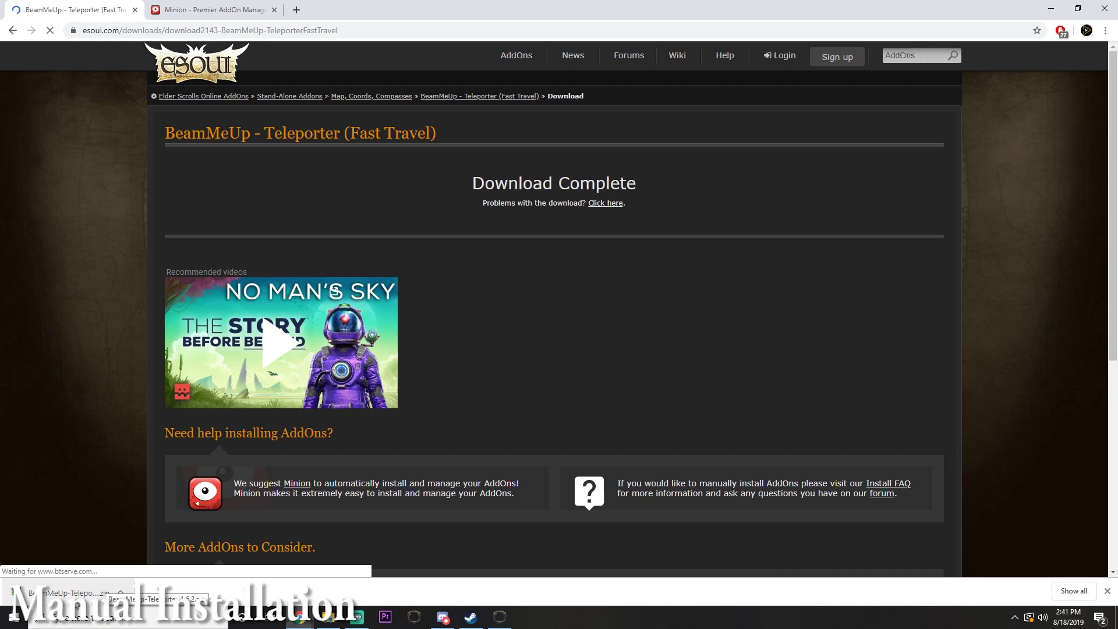
click(65, 589)
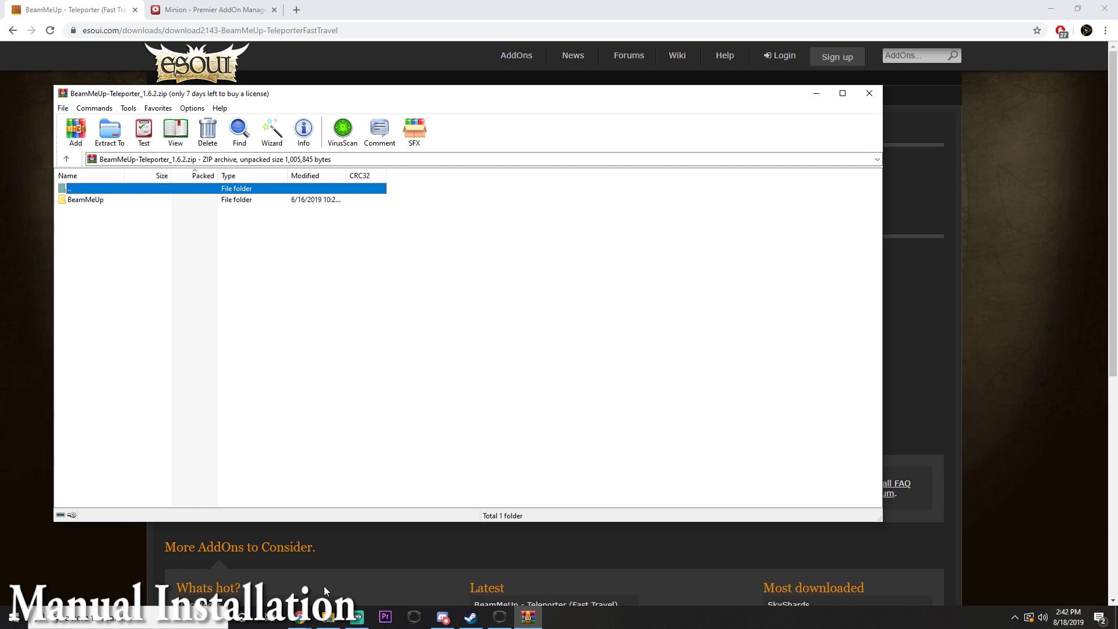
Step: In File Explorer, open the Documents > Elder Scrolls Online > live > AddOns folder, with its window beside the open archive
click(327, 620)
click(279, 201)
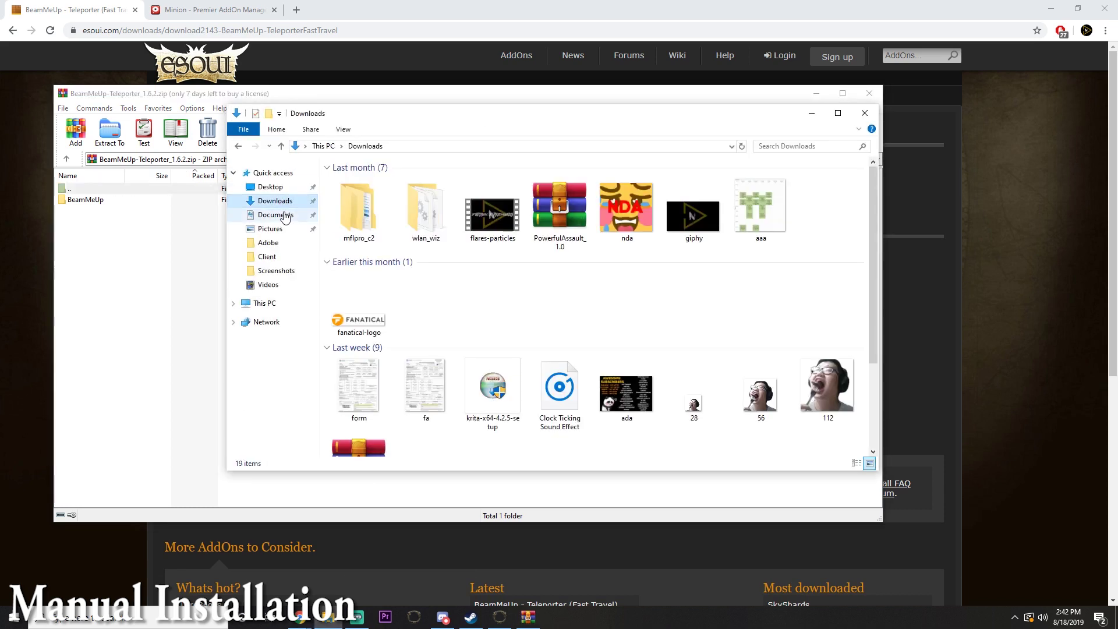
click(283, 215)
drag(556, 117, 789, 171)
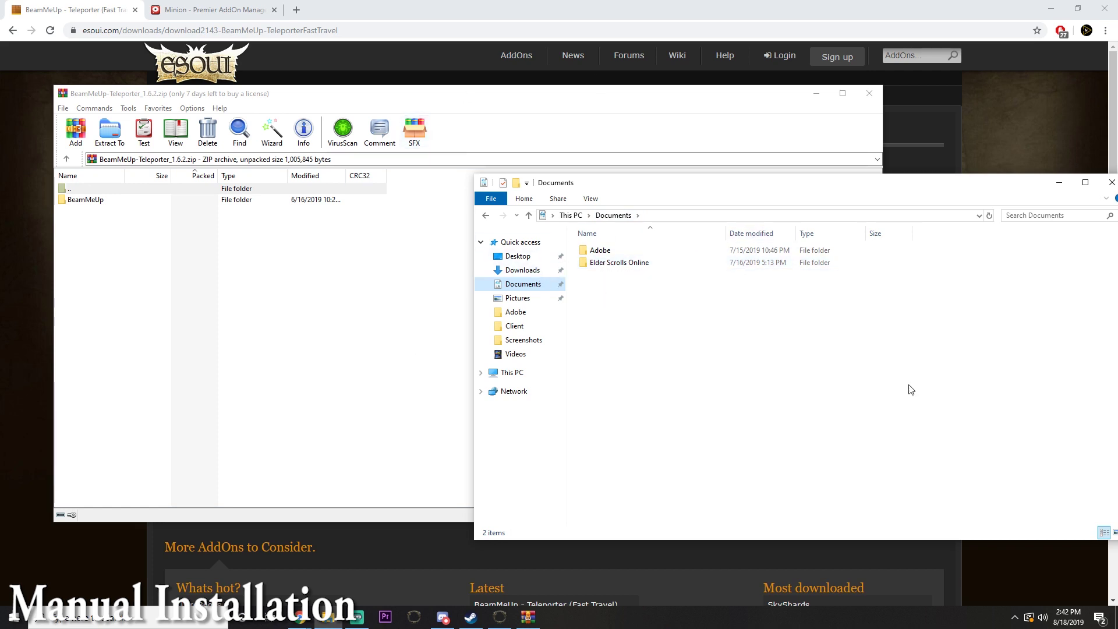
double_click(649, 263)
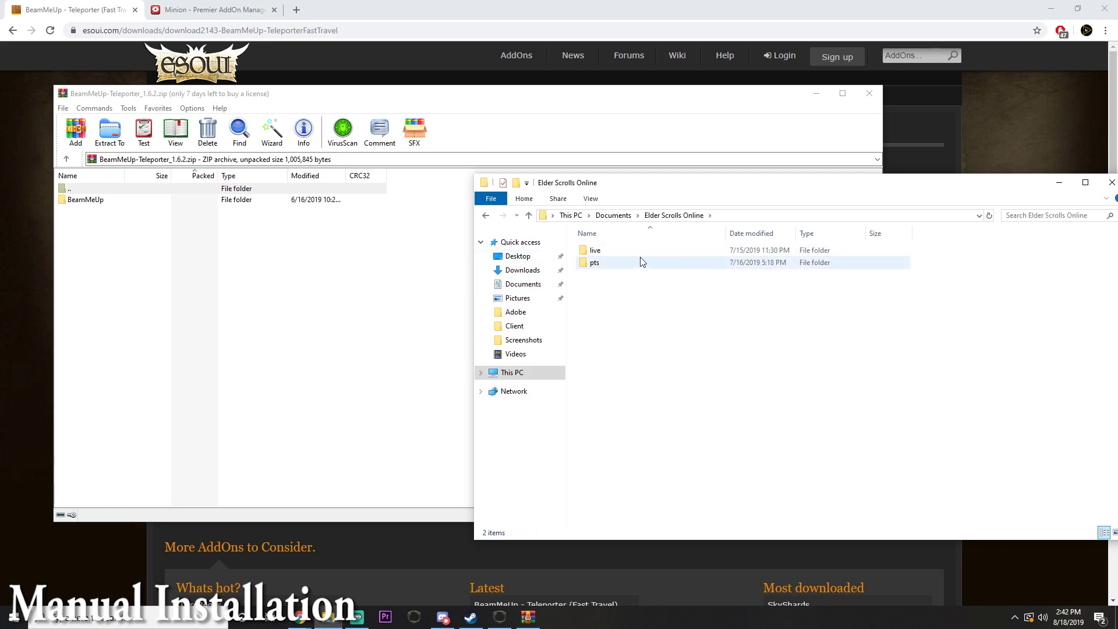
double_click(601, 249)
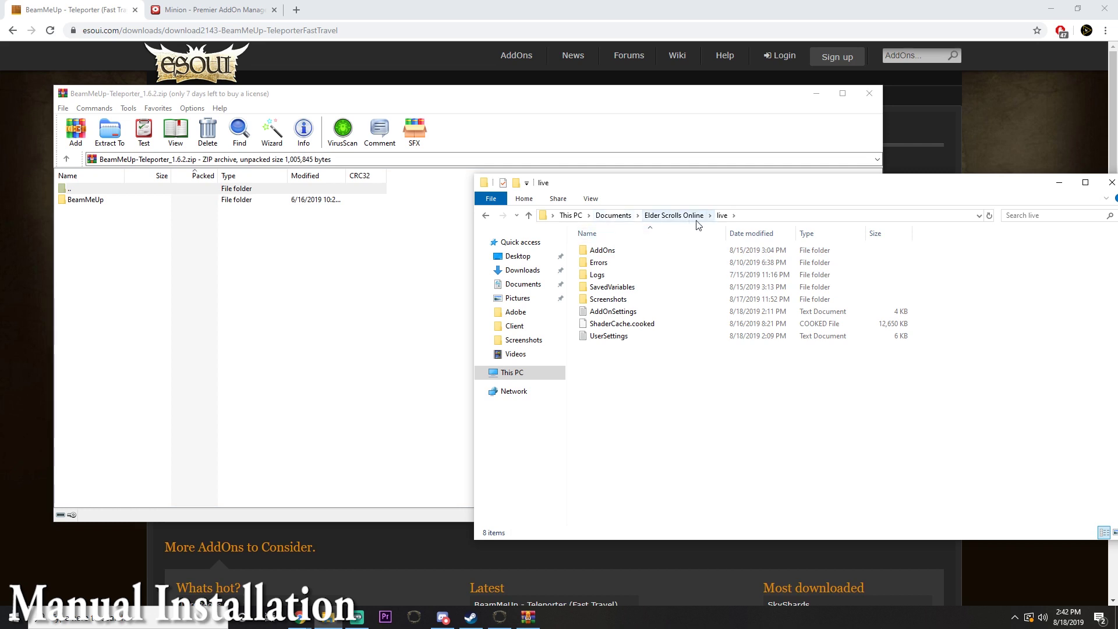
double_click(608, 250)
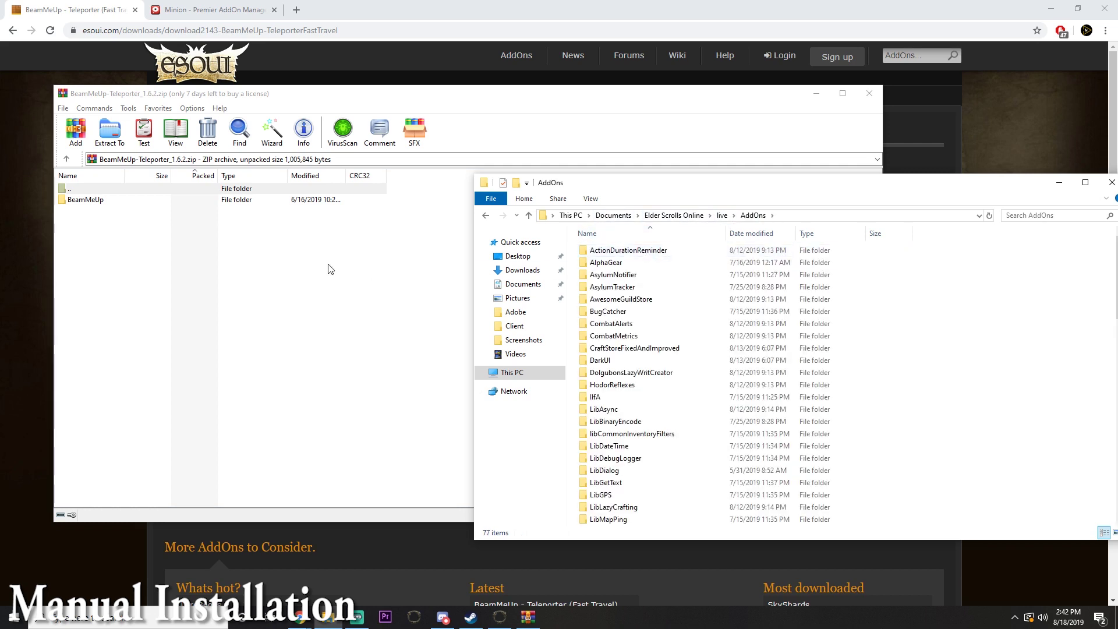
Step: Extract the BeamMeUp folder from the archive into the AddOns folder
click(83, 201)
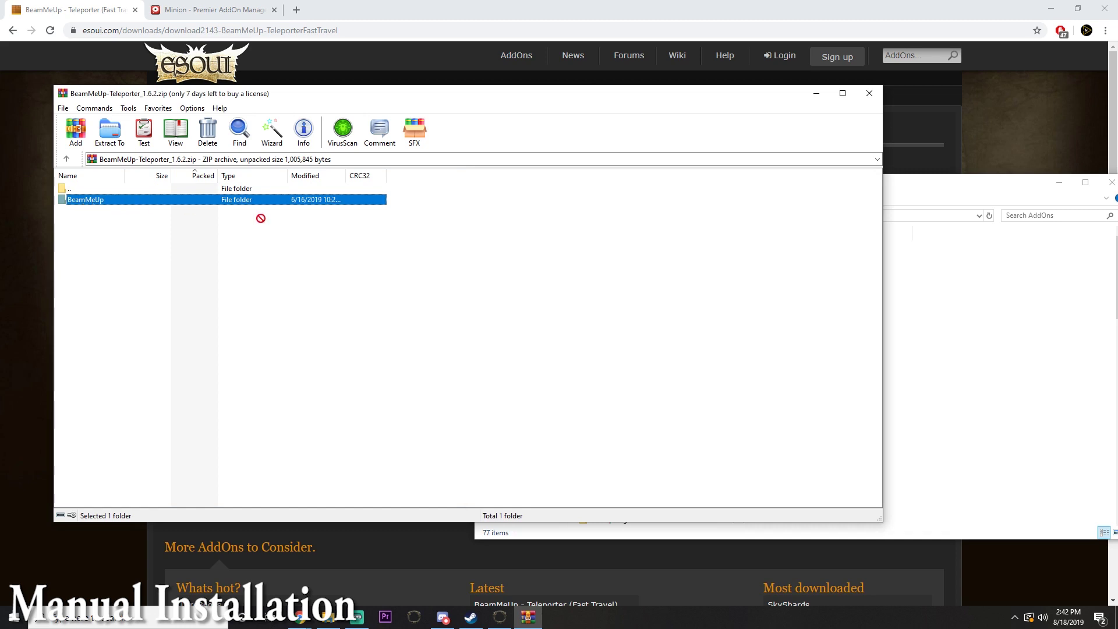
drag(1037, 291, 1037, 291)
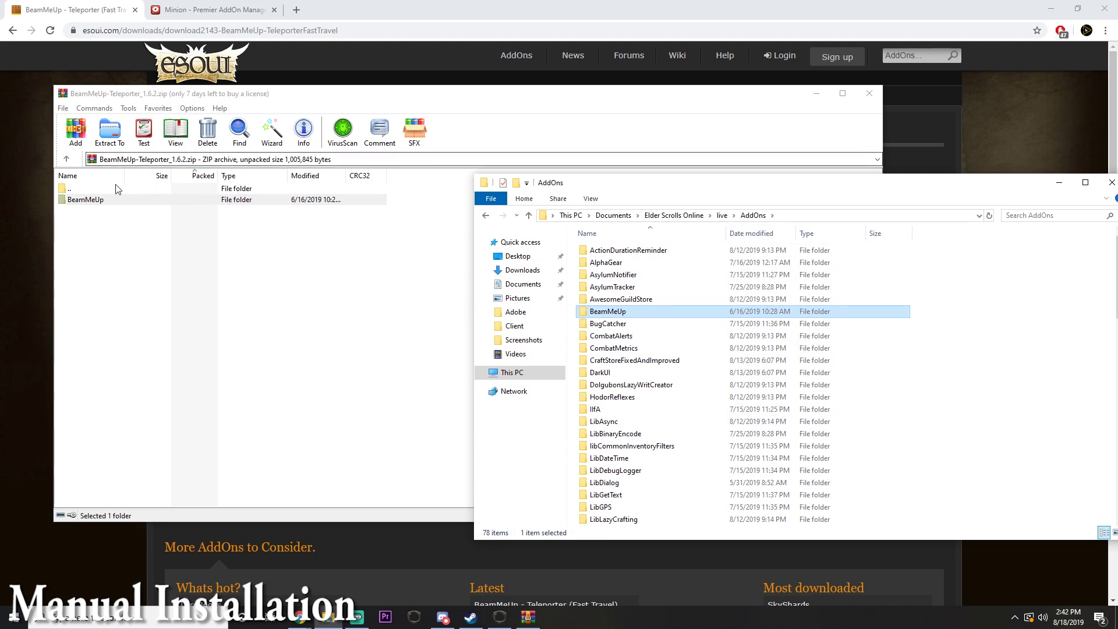
Step: Open a second File Explorer window showing Quick access and arrange it beside the AddOns folder window
mouse_move(333, 623)
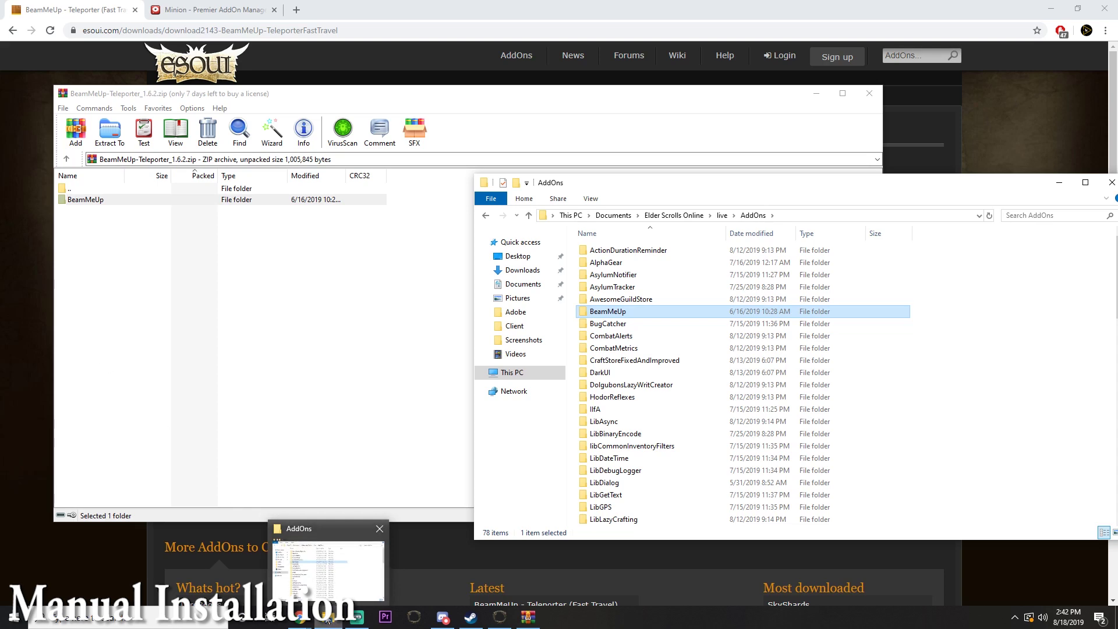
right_click(327, 622)
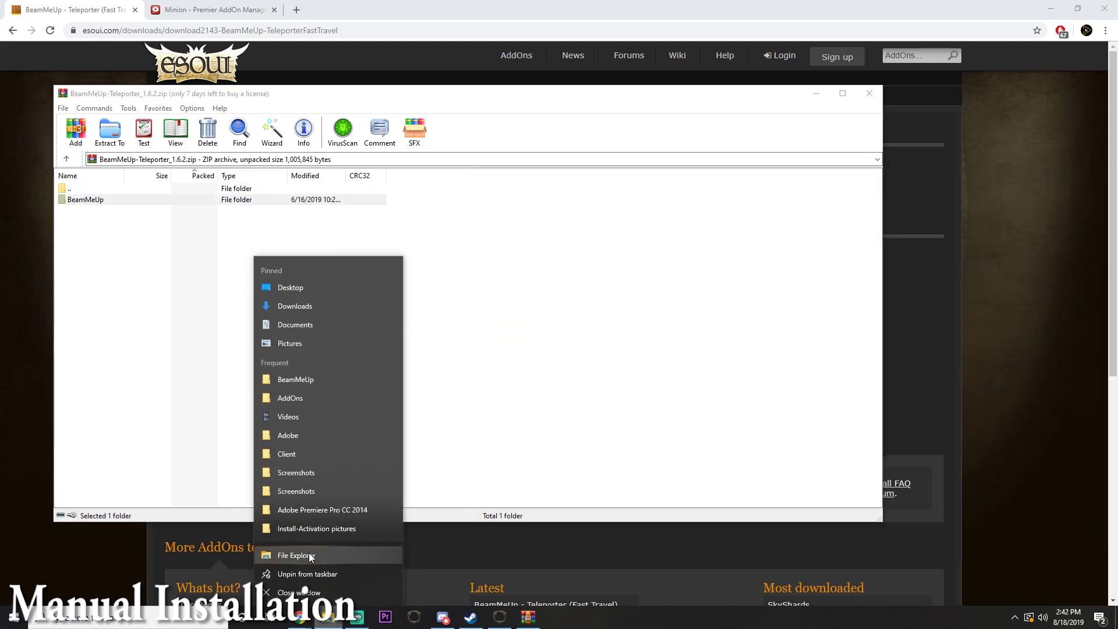
click(296, 579)
mouse_move(400, 584)
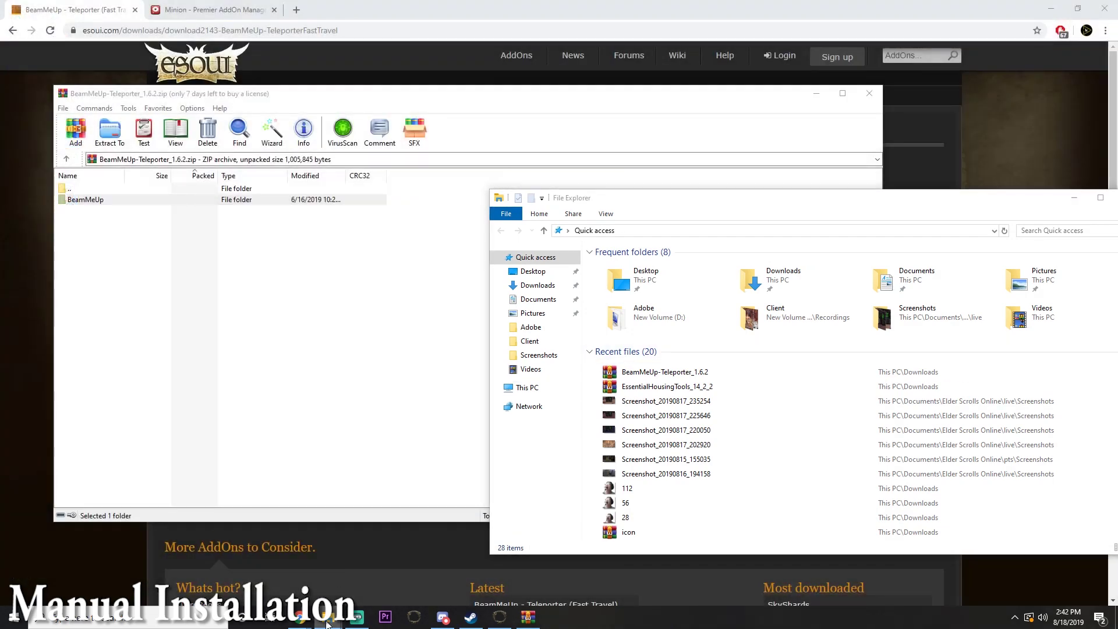
click(268, 562)
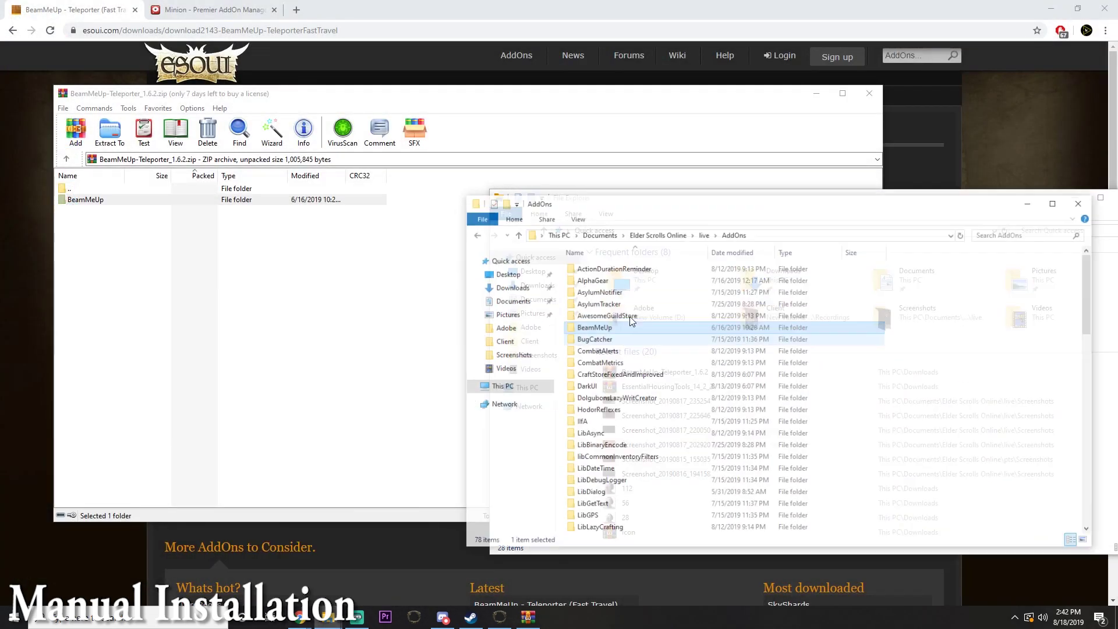
drag(719, 178, 729, 243)
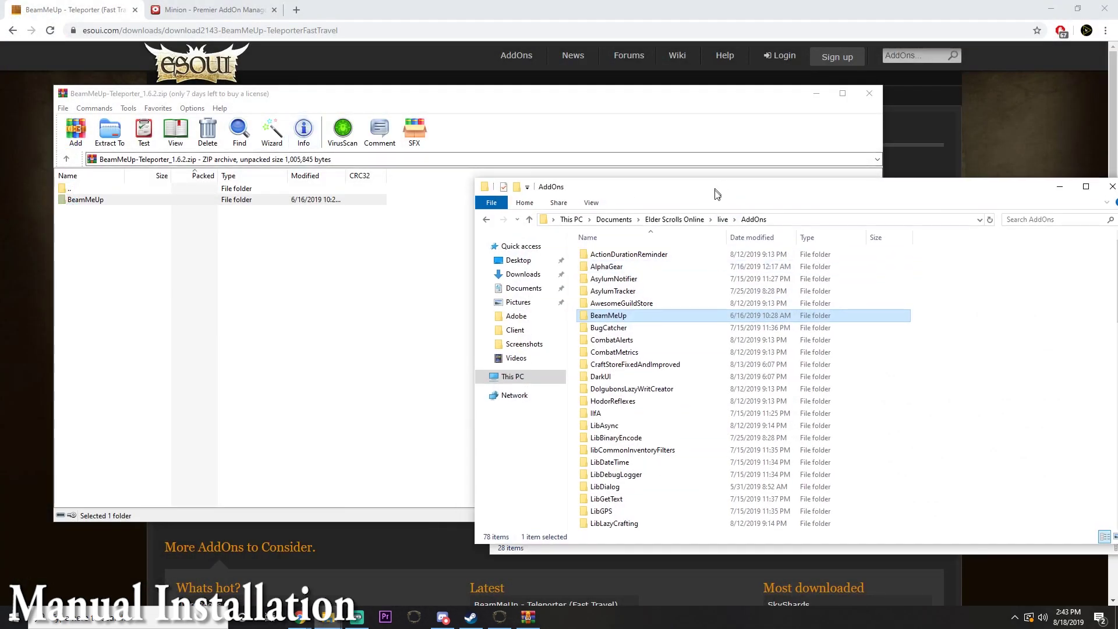
drag(718, 198, 320, 122)
click(799, 254)
drag(799, 254, 736, 210)
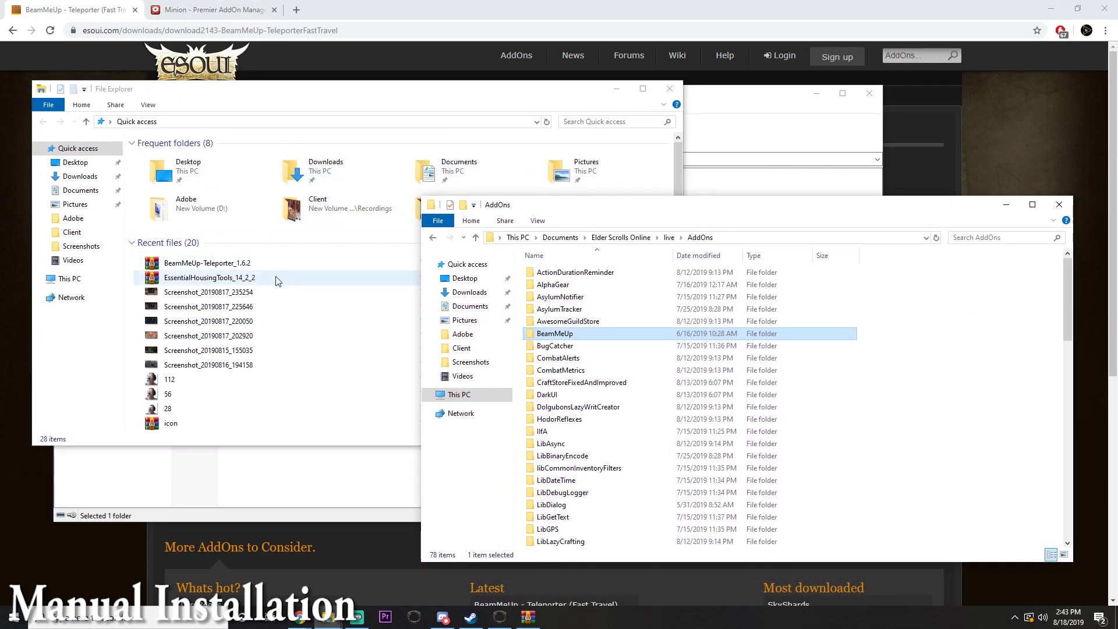
Step: Try copying the unextracted BeamMeUp-Teleporter_1.6.2 zip file into the AddOns folder
drag(234, 268, 1016, 362)
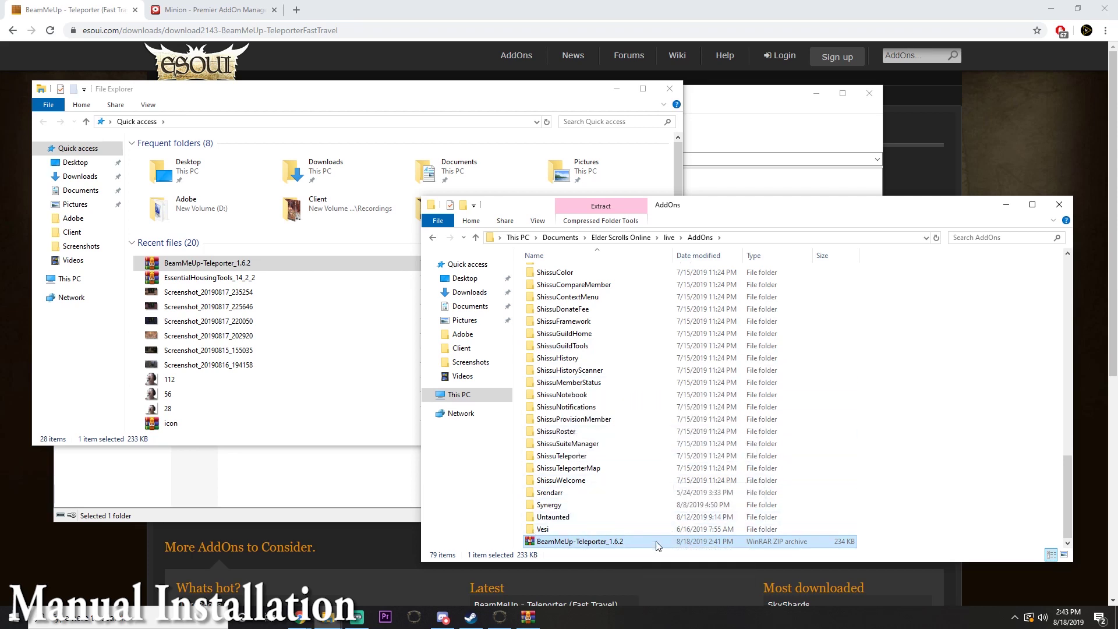
Step: Open the BeamMeUp-Teleporter_1.6.2 archive from the recent files and extract its BeamMeUp folder into the AddOns folder
double_click(268, 263)
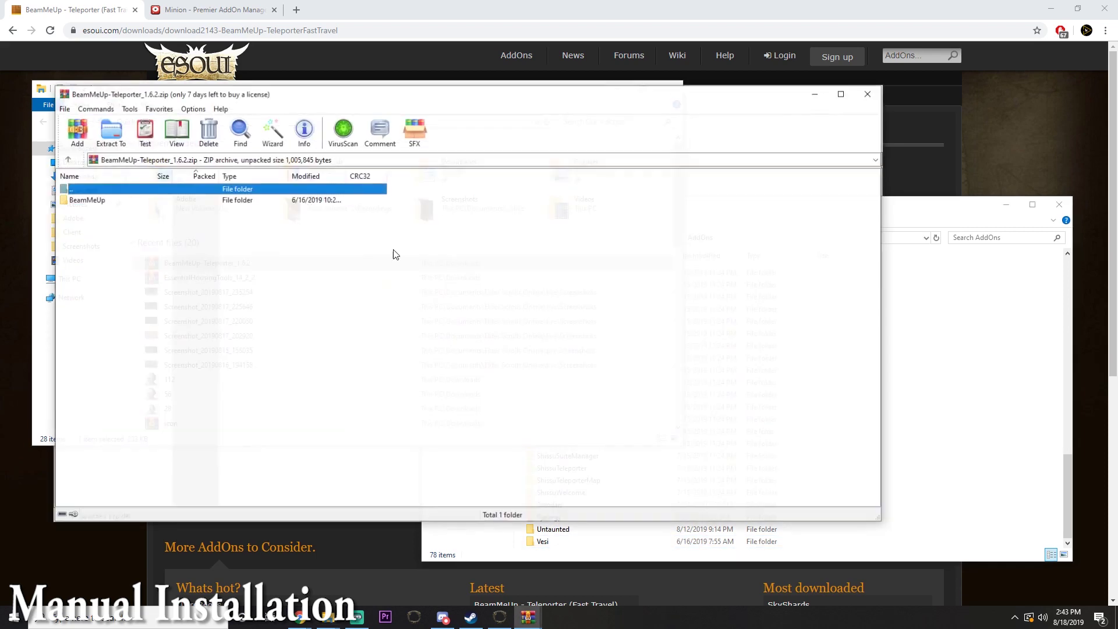
drag(605, 102, 540, 94)
click(264, 191)
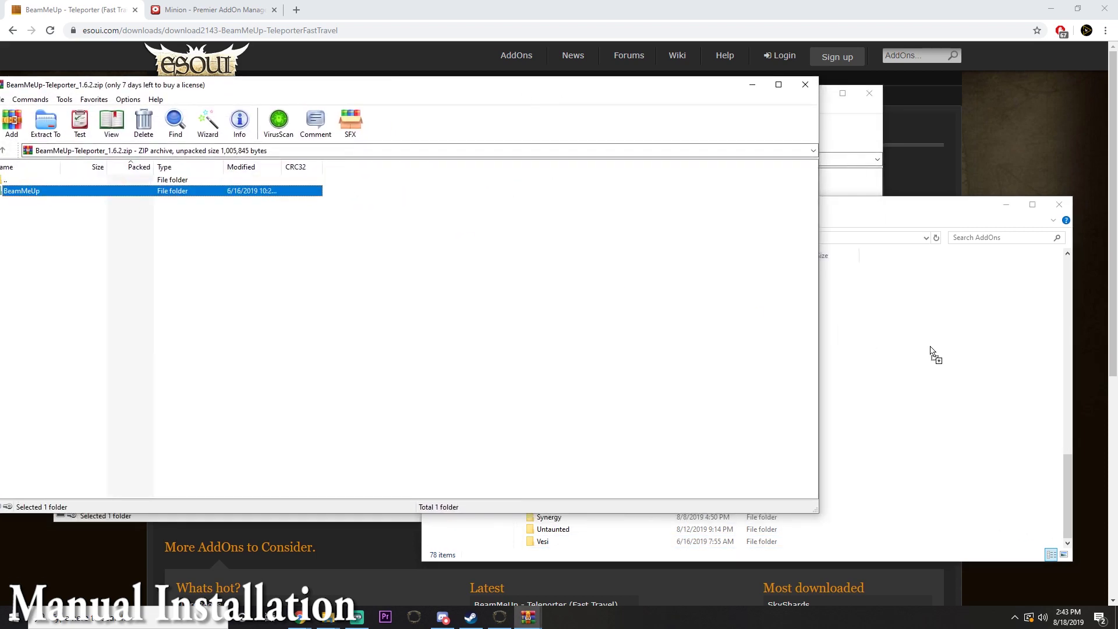
click(805, 84)
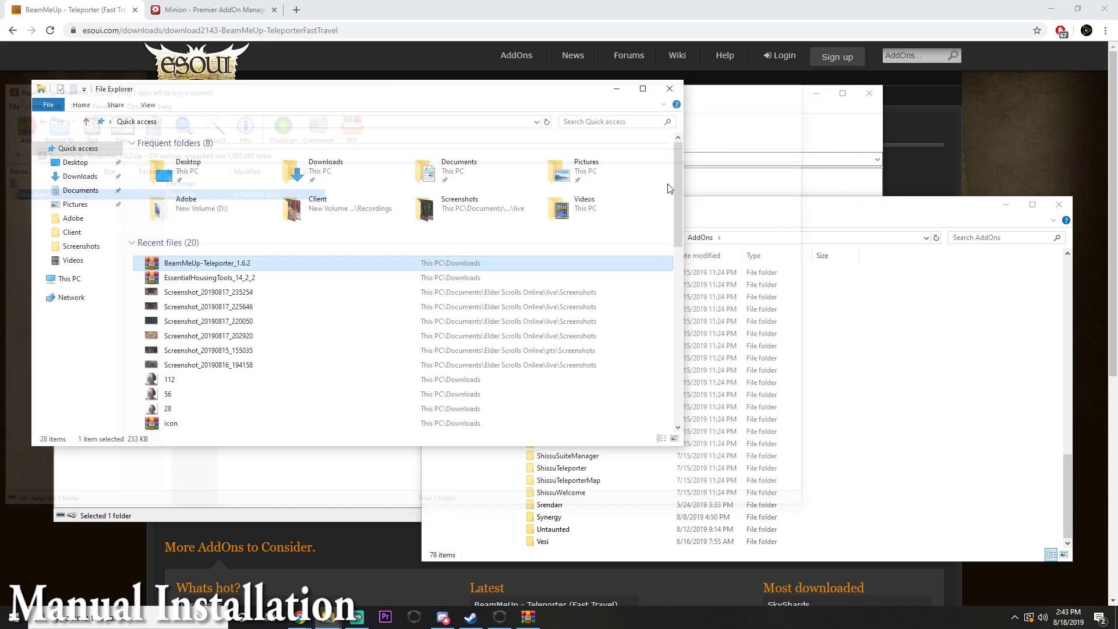
drag(975, 211, 863, 192)
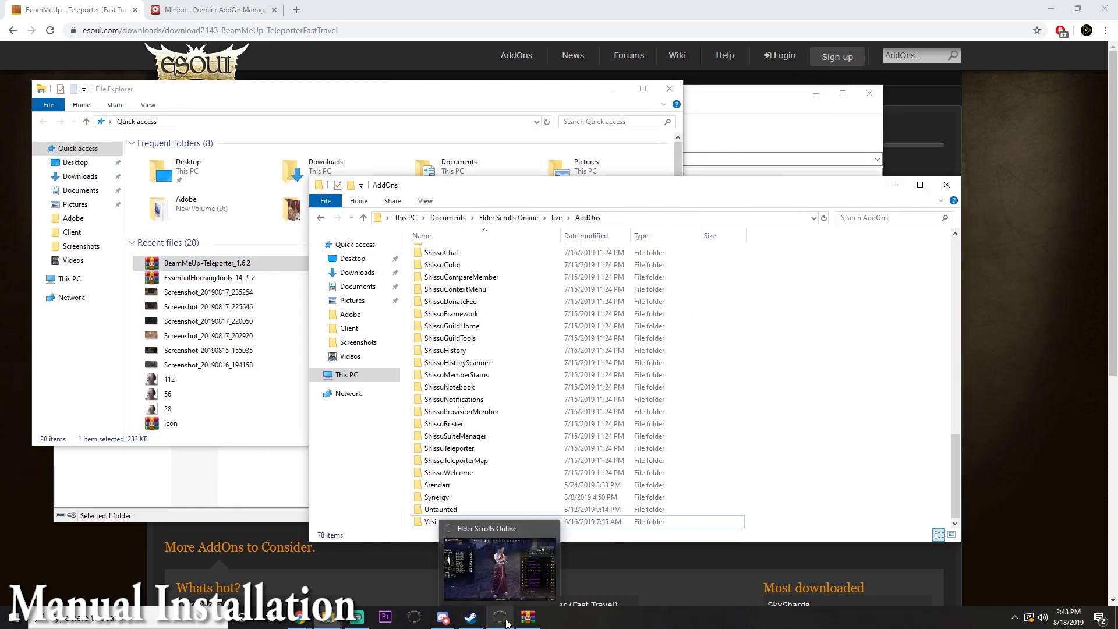
Step: Switch to Elder Scrolls Online and open the game's Add-Ons list
click(506, 623)
key(Escape)
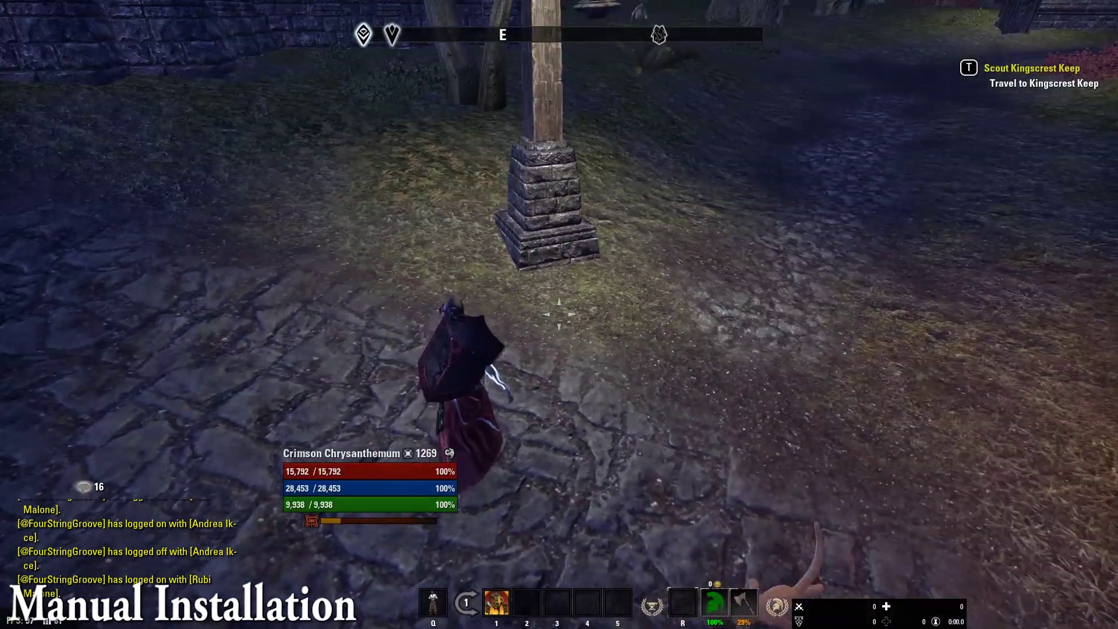
mouse_move(558, 314)
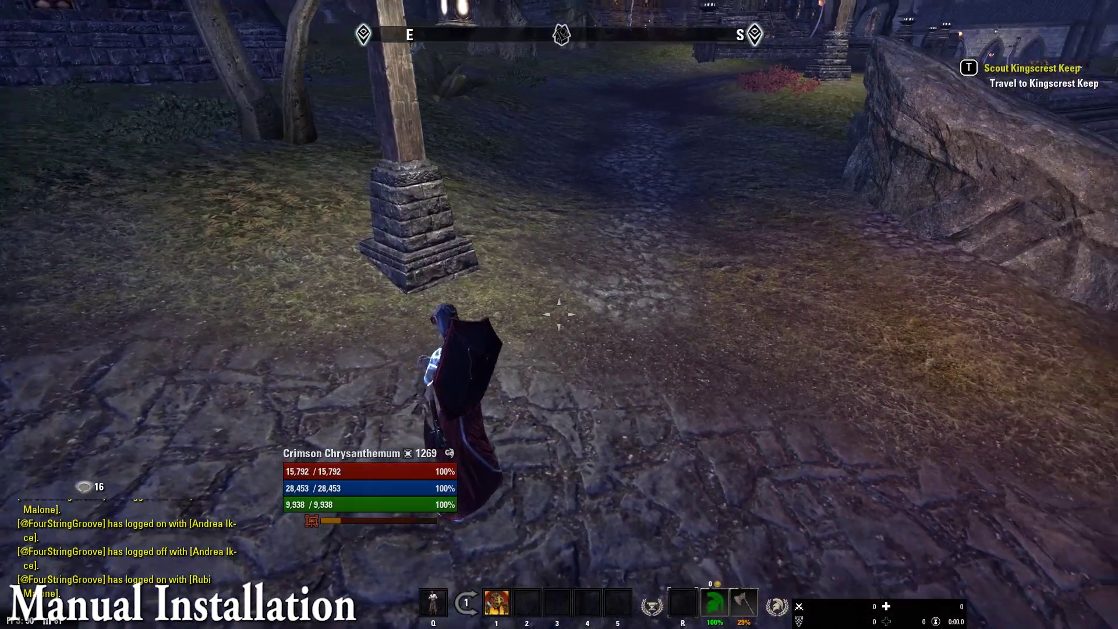
key(Escape)
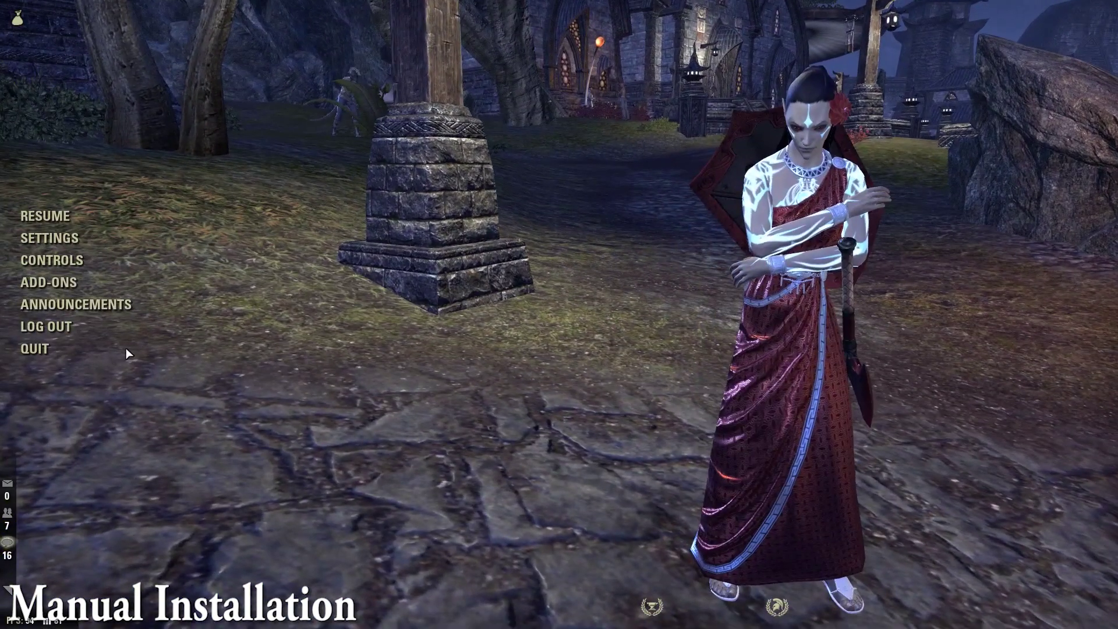
key(Escape)
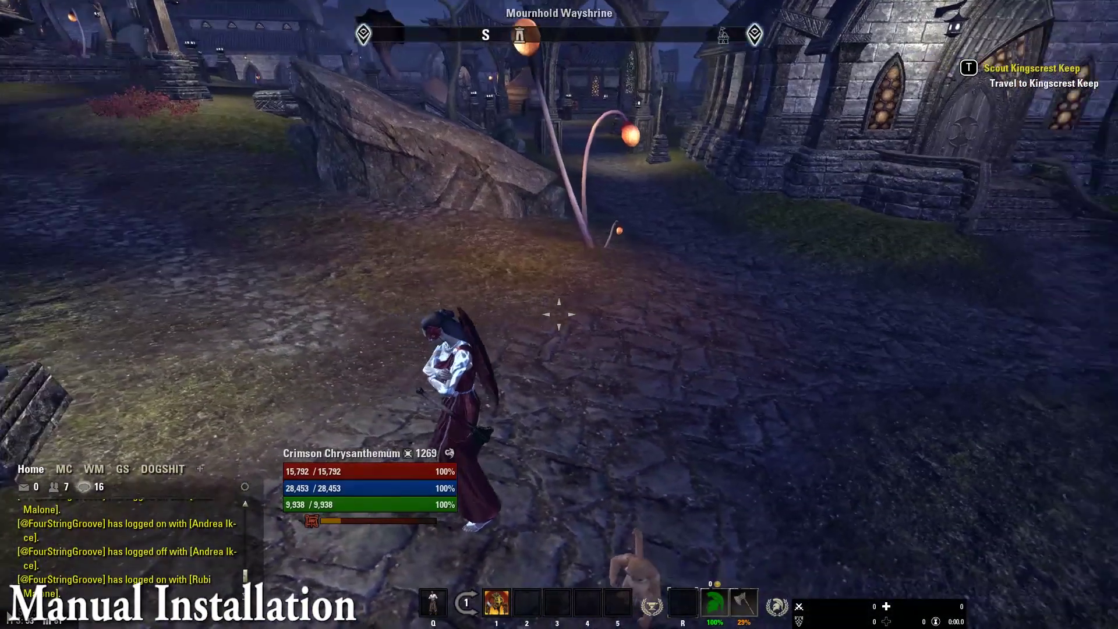
key(Escape)
click(65, 247)
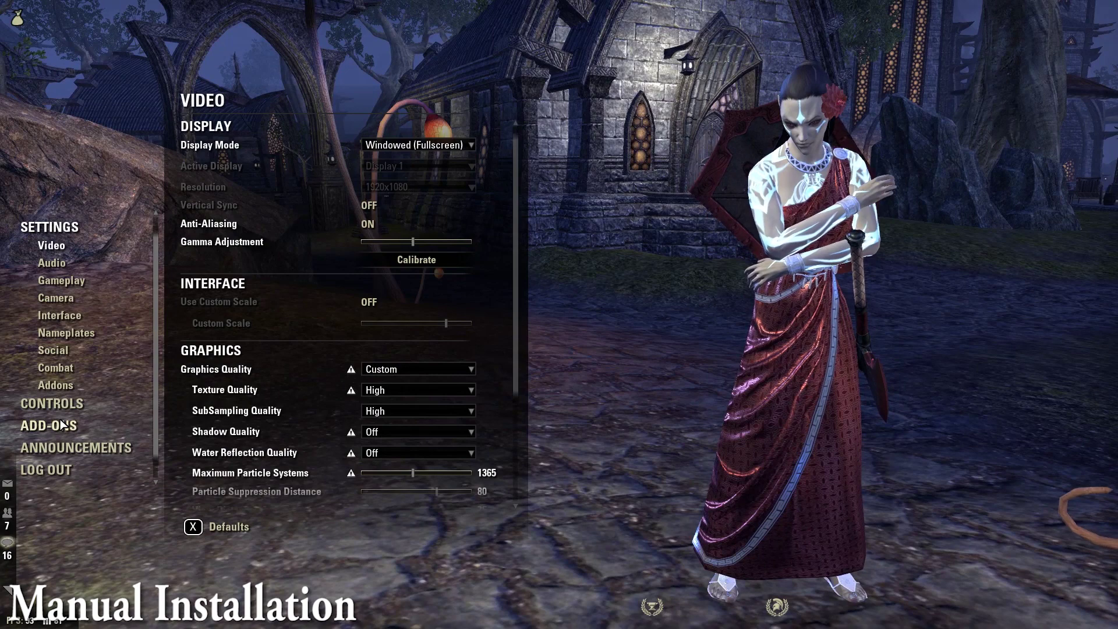
click(61, 425)
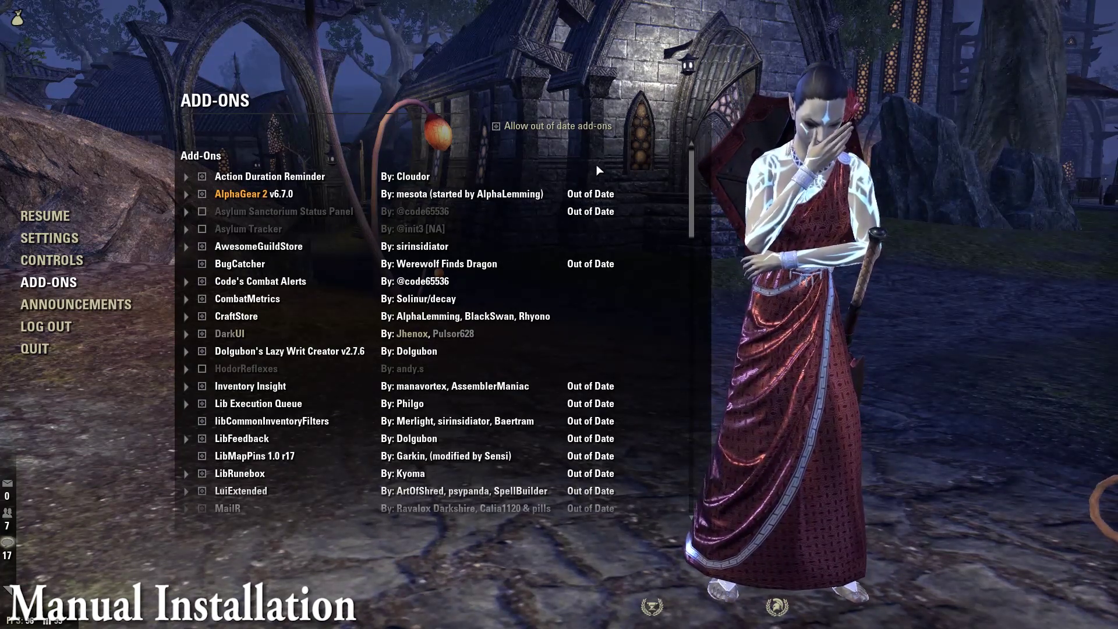
Step: Disallow out of date add-ons, review how the add-on and library list responds, and allow them again
click(496, 126)
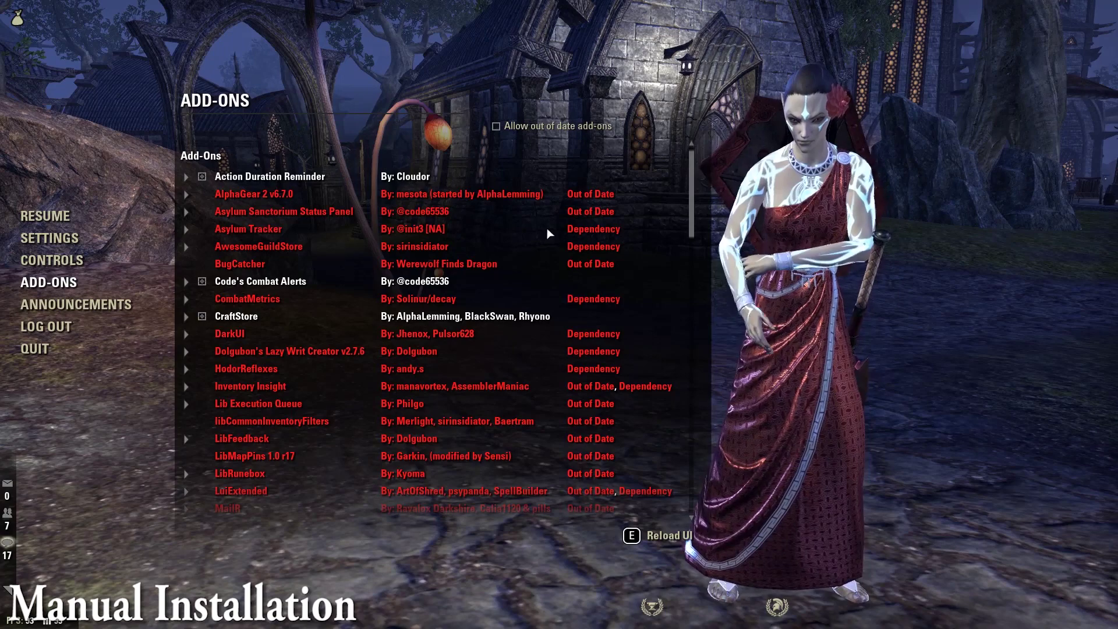
scroll(617, 228, down, 5)
scroll(693, 228, down, 10)
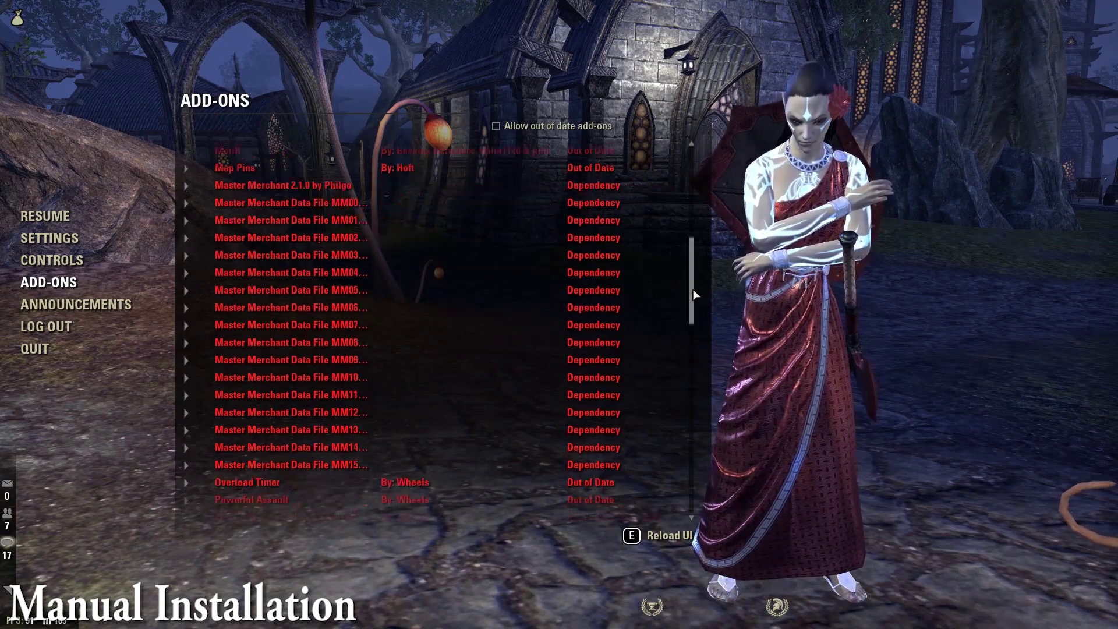
scroll(698, 436, down, 3)
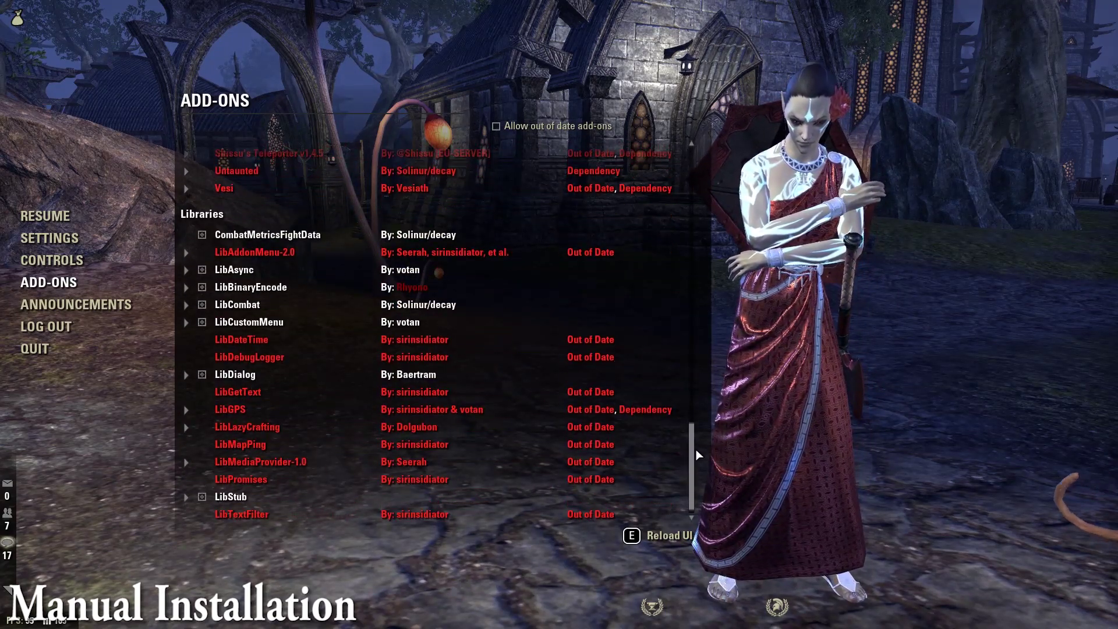
scroll(699, 454, up, 20)
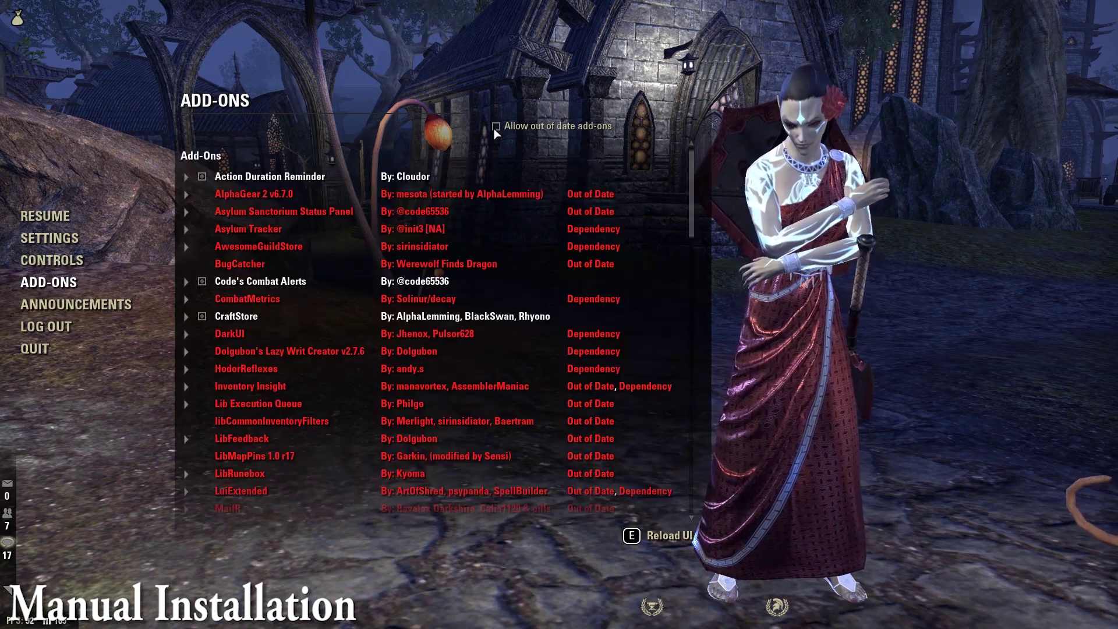
click(496, 128)
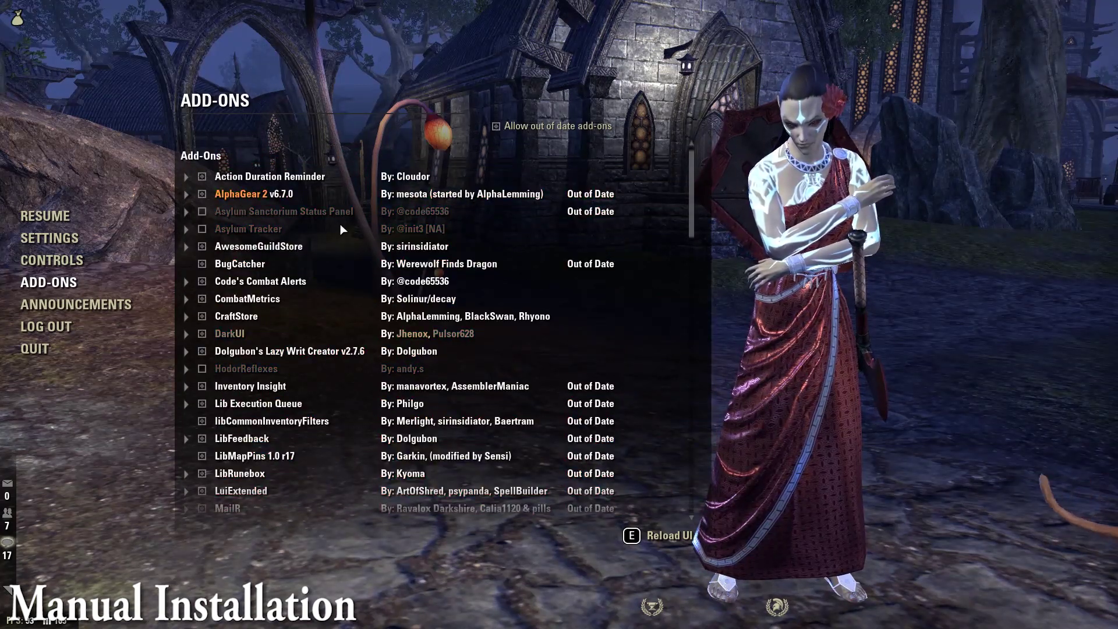
Step: Reload the UI and check the required add-ons listed under BeamMeUp - Teleporter
scroll(291, 247, down, 2)
scroll(248, 190, down, 4)
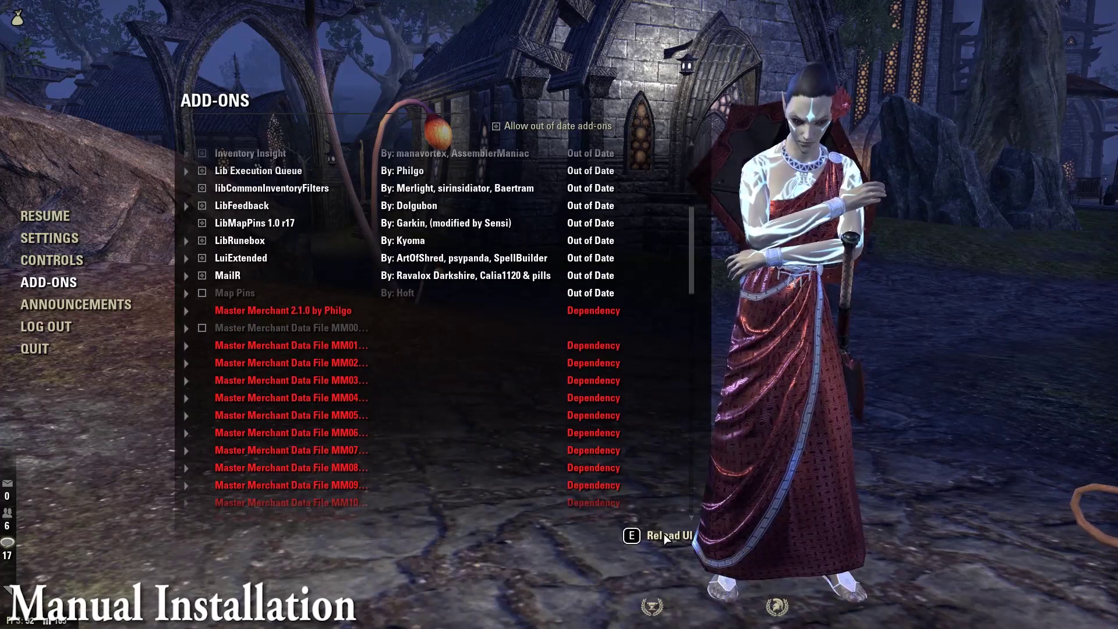
click(669, 536)
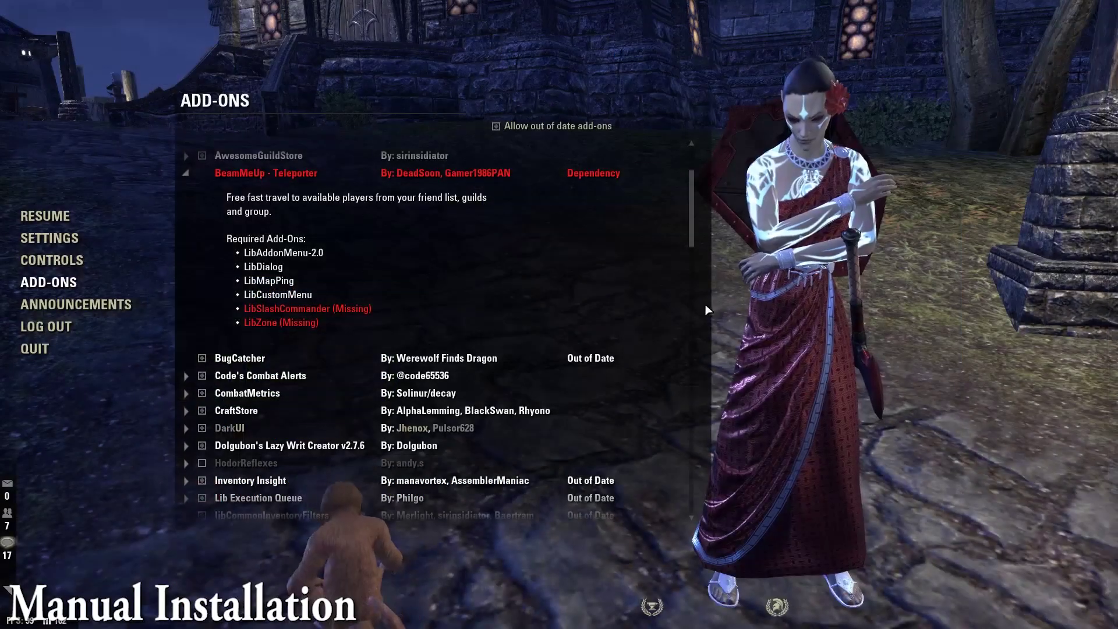
scroll(664, 329, up, 1)
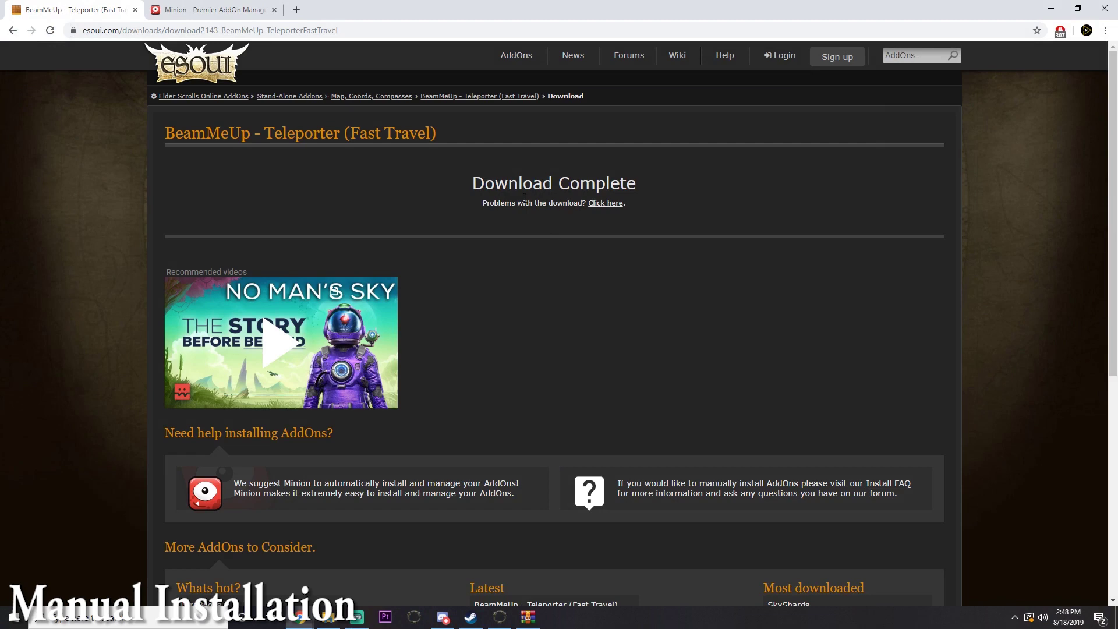
Step: In the browser, search ESOUI for "libslash" and download the LibSlashCommander library
click(928, 57)
text(libslash)
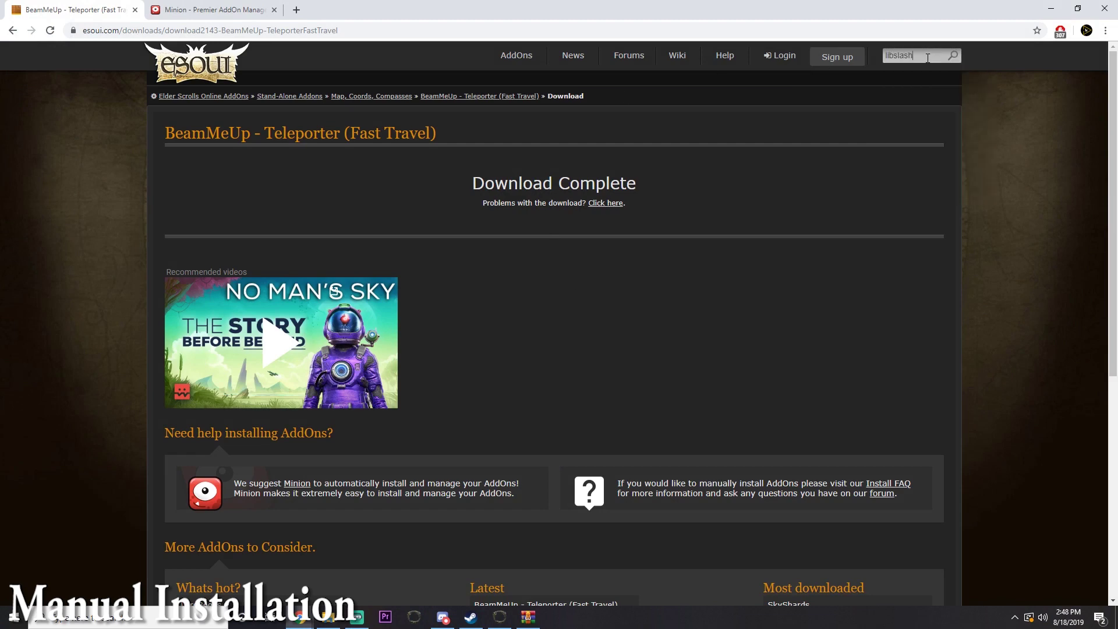
key(Return)
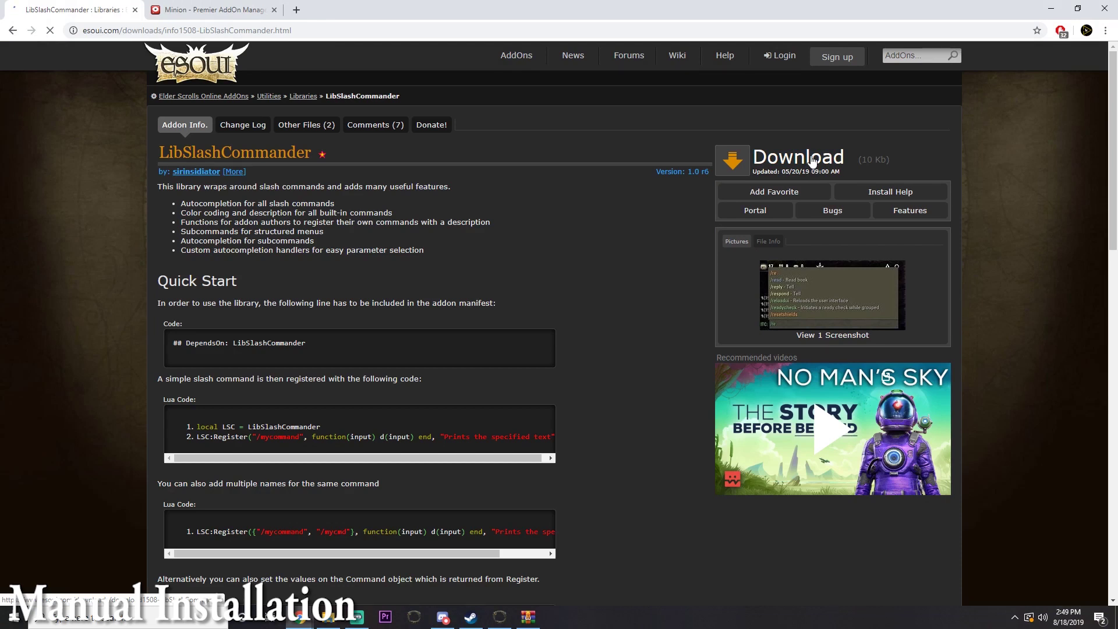
click(813, 161)
Step: Search ESOUI for "libzone" and download the LibZone library
click(911, 52)
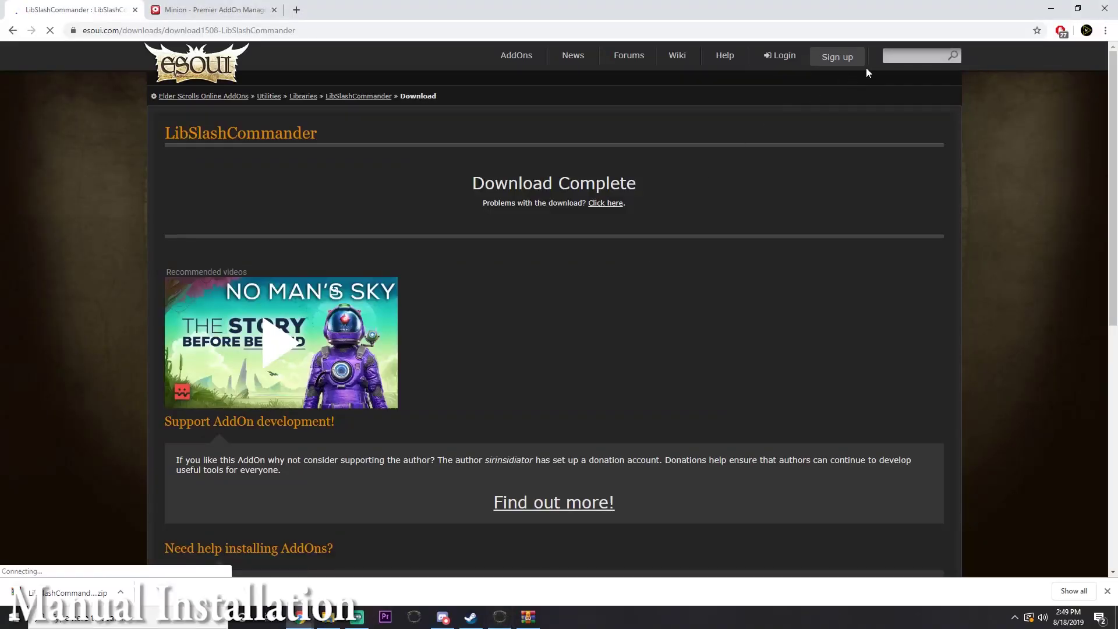
click(903, 58)
text(libzone)
key(Return)
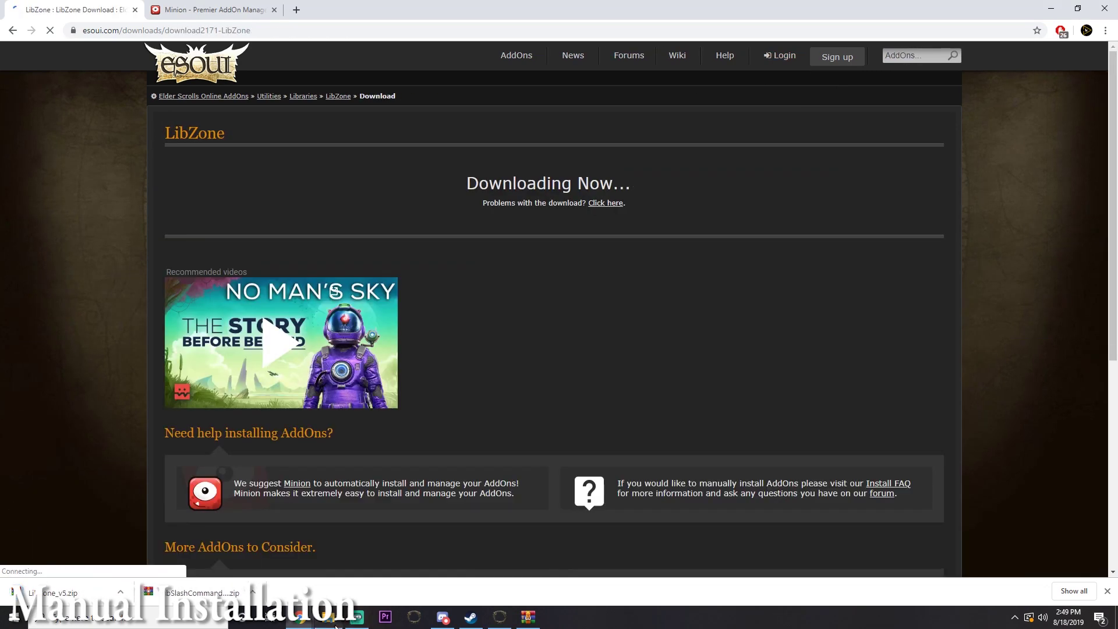
Step: Bring up the AddOns folder in File Explorer, open Downloads in a second window and arrange the two side by side
click(328, 617)
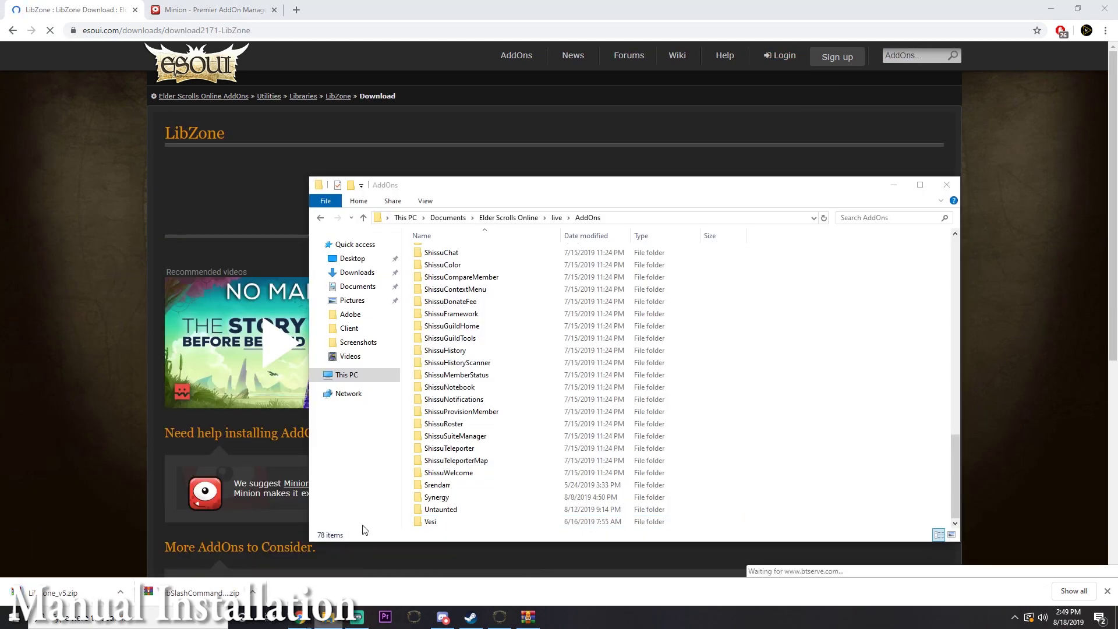
right_click(328, 617)
click(328, 305)
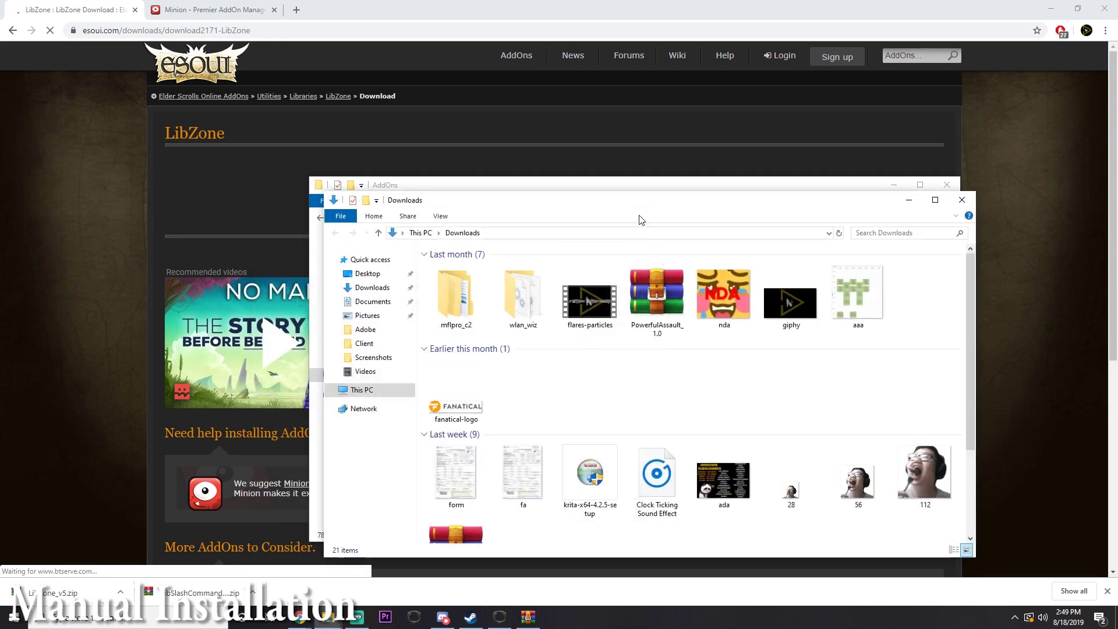
drag(566, 211, 290, 156)
click(749, 201)
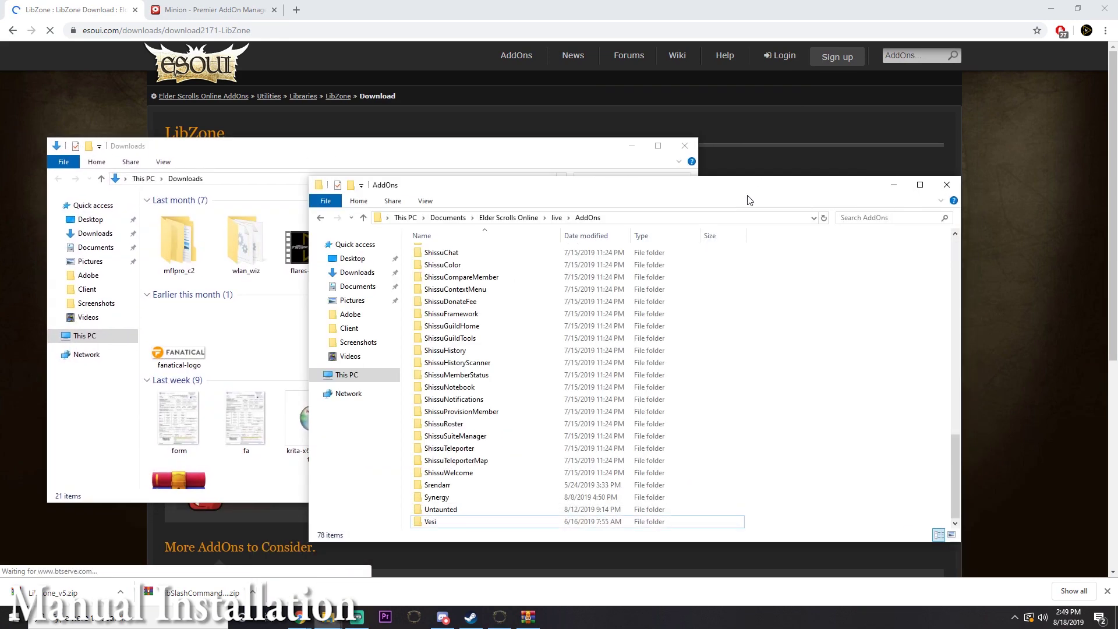
drag(782, 187, 945, 170)
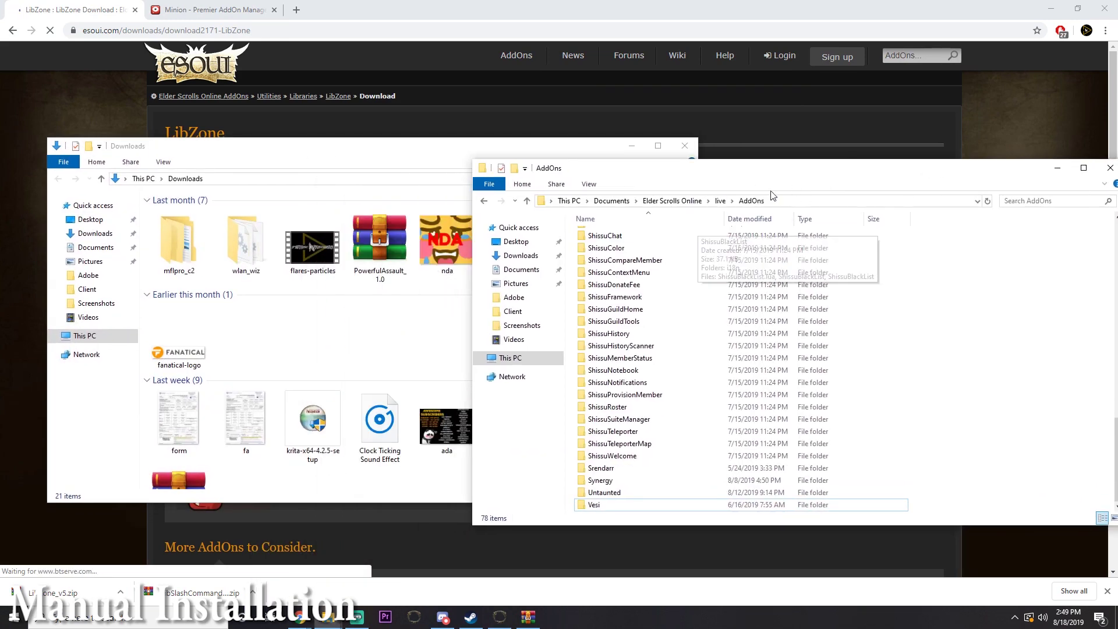
Step: Open the LibSlashCommander_r6 archive from Downloads, extract its LibSlashCommander folder into the AddOns folder, and close the archive
click(390, 351)
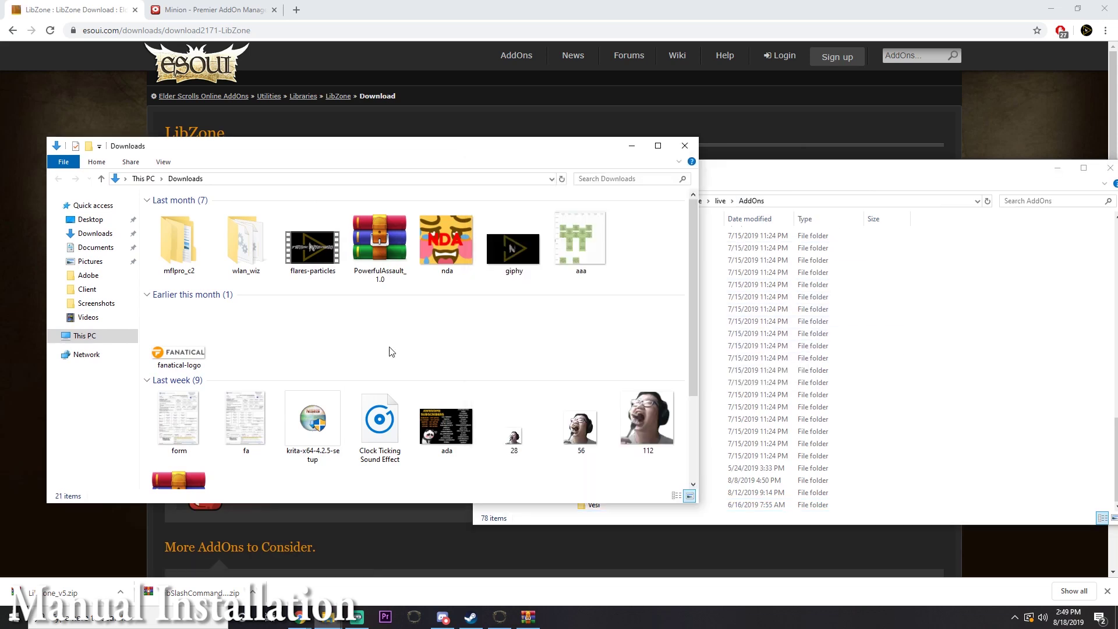
scroll(379, 418, down, 2)
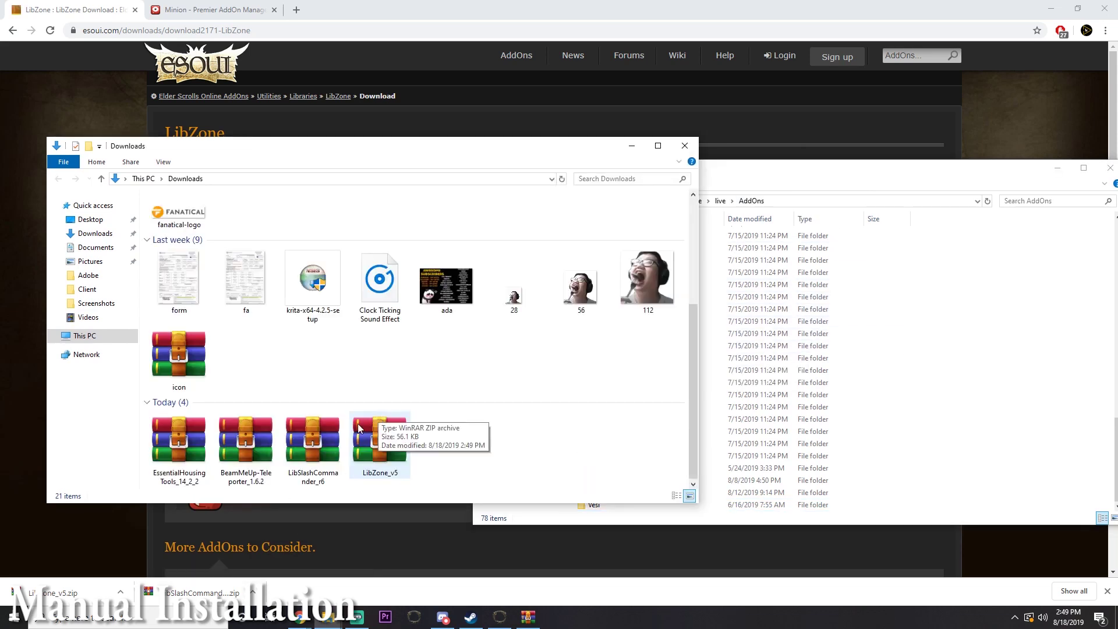
double_click(312, 445)
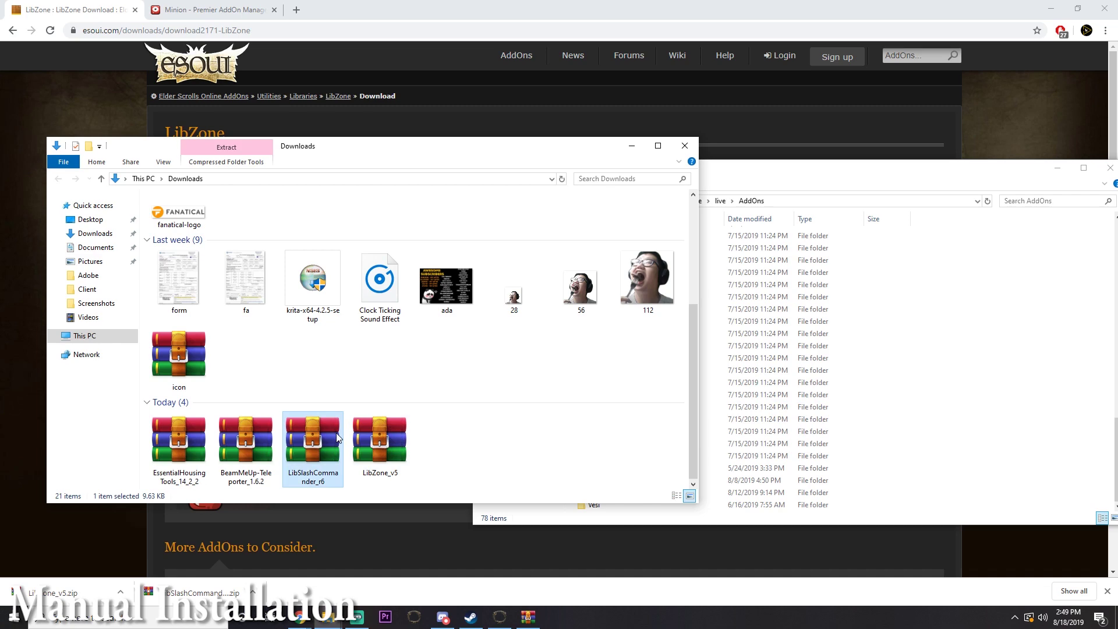
drag(90, 196, 717, 248)
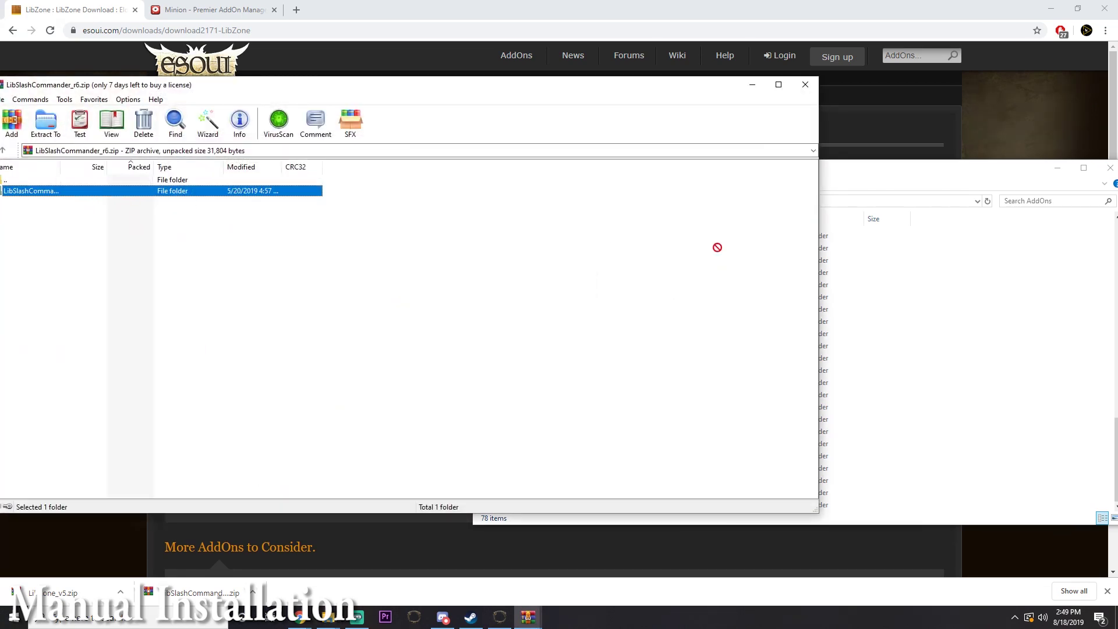
drag(1028, 317, 1028, 319)
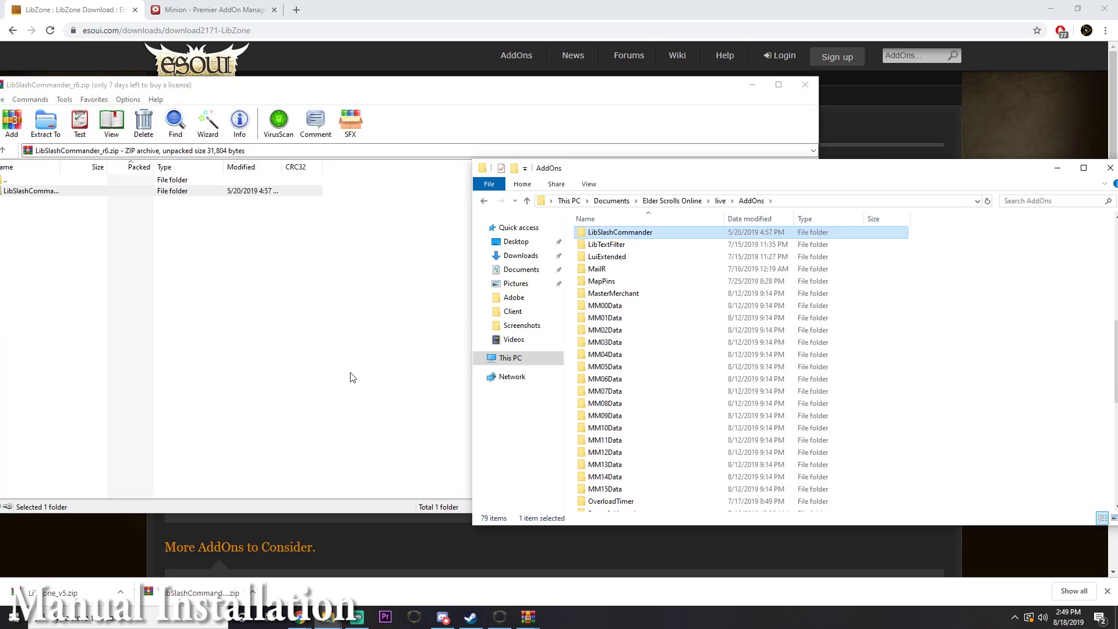
click(805, 85)
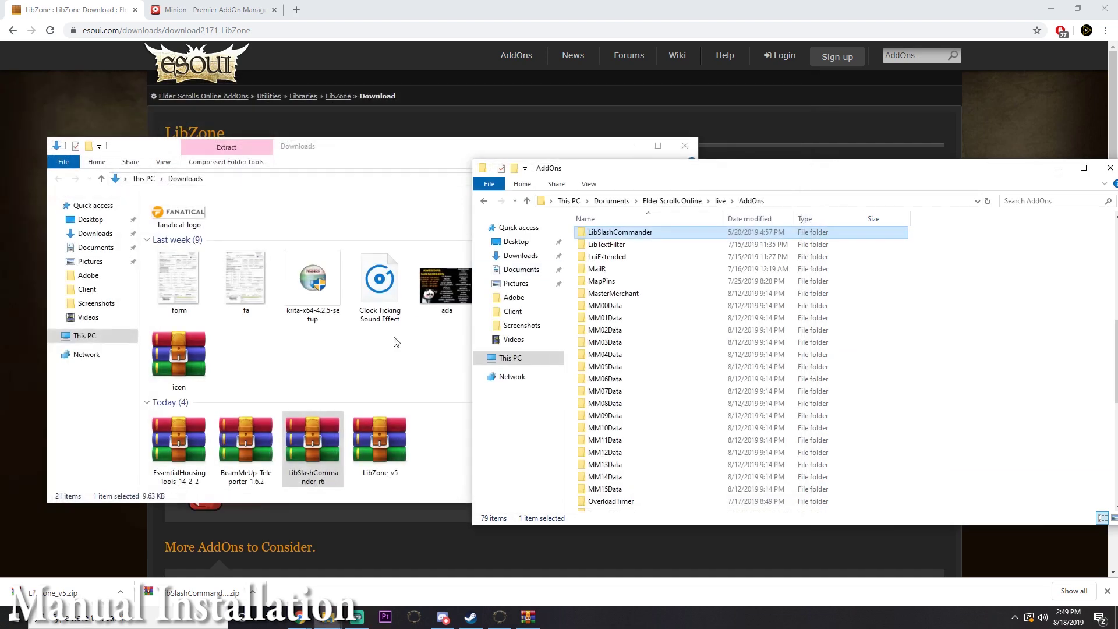
Step: Open the LibZone_v5 archive from Downloads and extract its LibZone folder into the AddOns folder
double_click(395, 440)
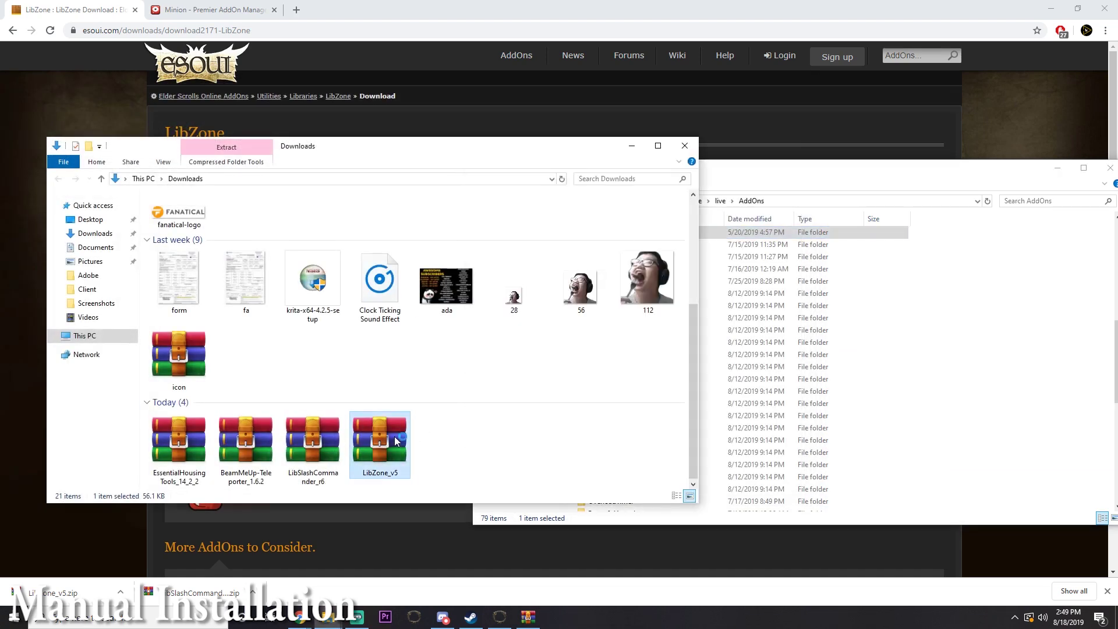
drag(200, 190, 885, 302)
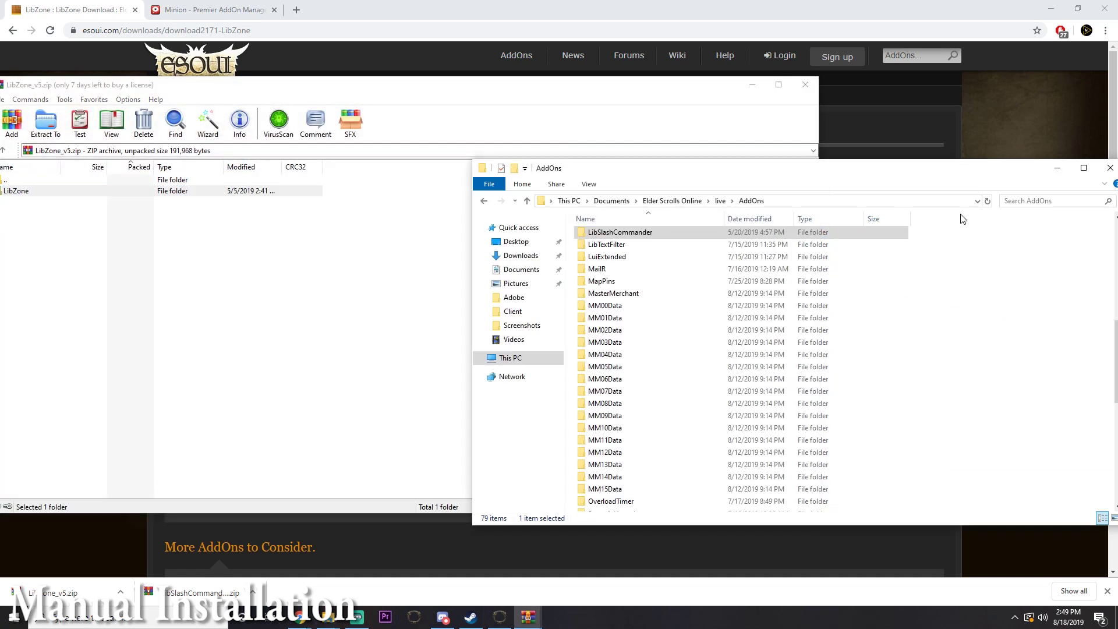
drag(878, 175, 696, 115)
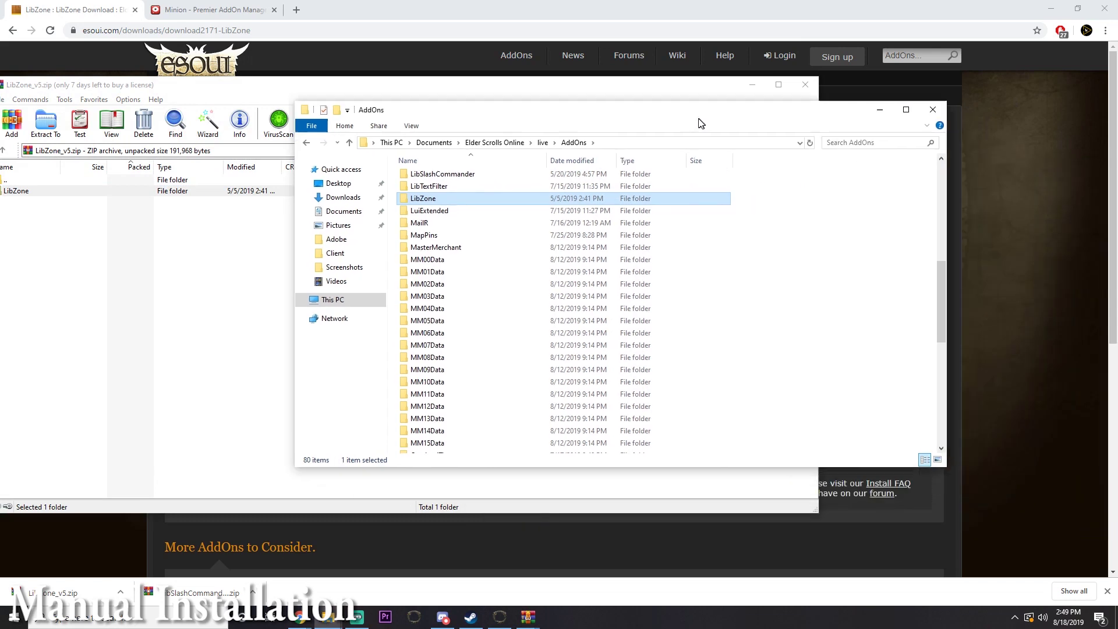
Step: Switch to Elder Scrolls Online, reload the interface with /reloadui, and check BeamMeUp - Teleporter's required add-ons in the add-on list
click(500, 621)
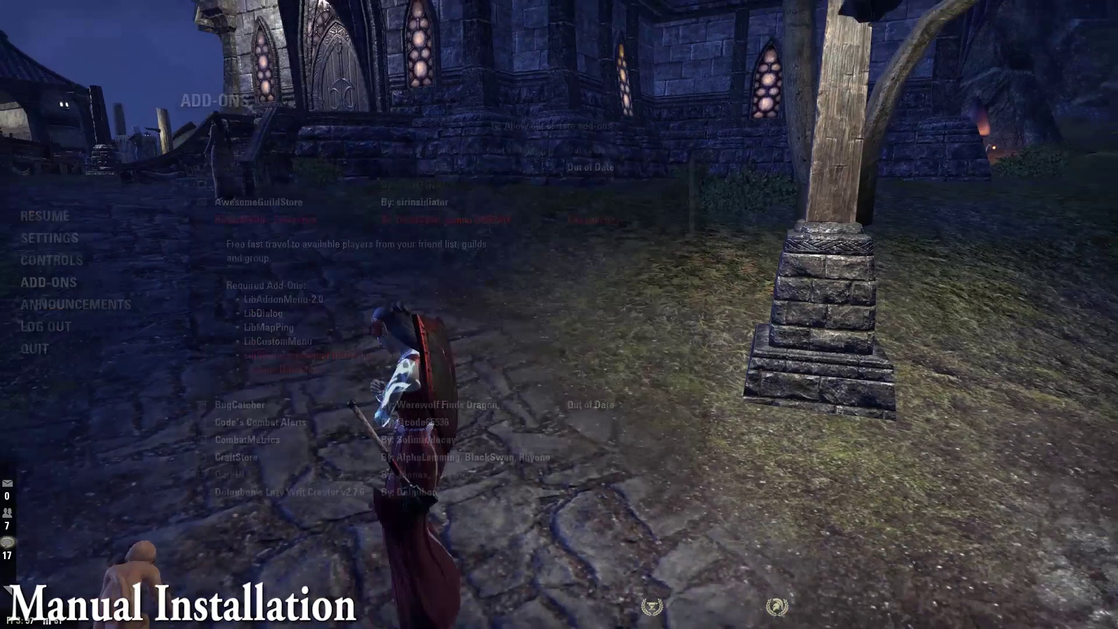
key(Escape)
key(Return)
text(/reloadui)
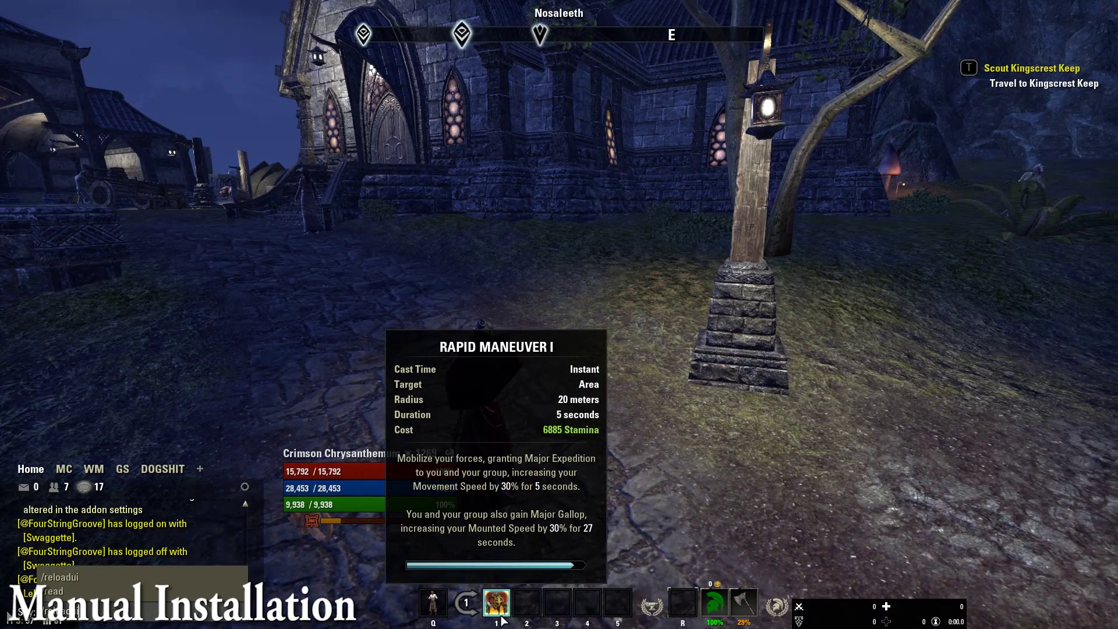
key(Return)
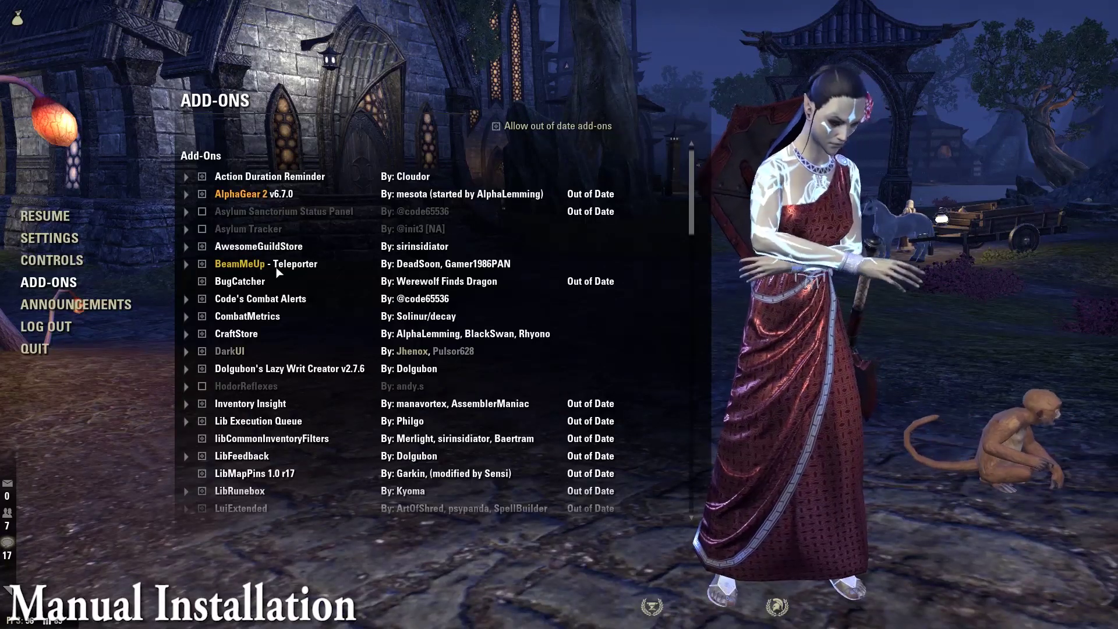
click(186, 265)
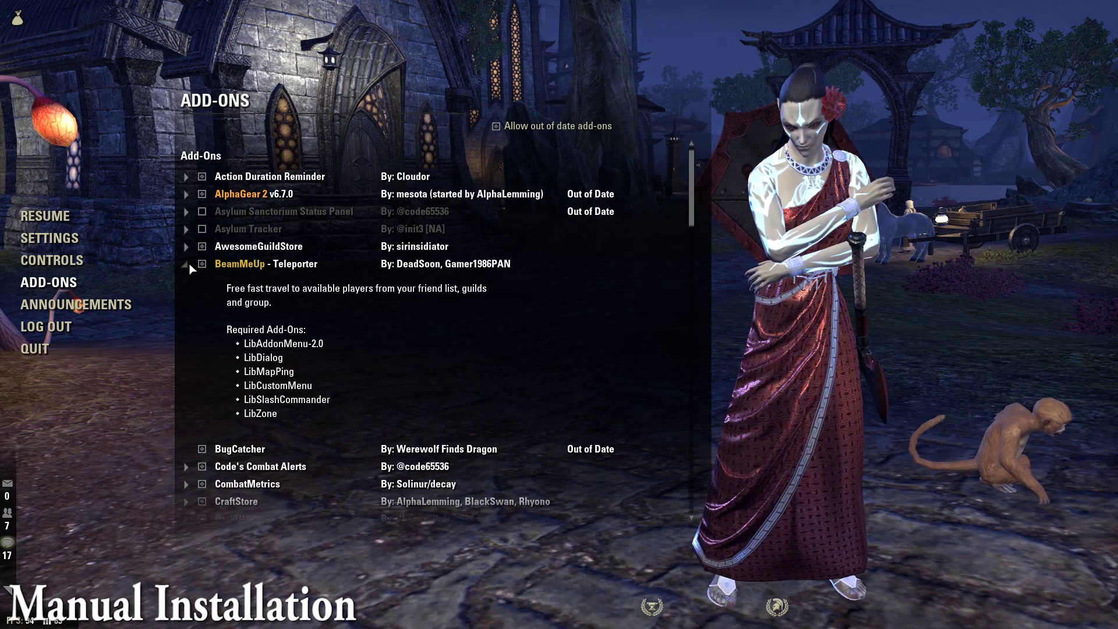
click(187, 266)
Step: Open the in-game settings for BeamMeUp - Teleporter and review its options from the interface section through the chat commands
click(64, 238)
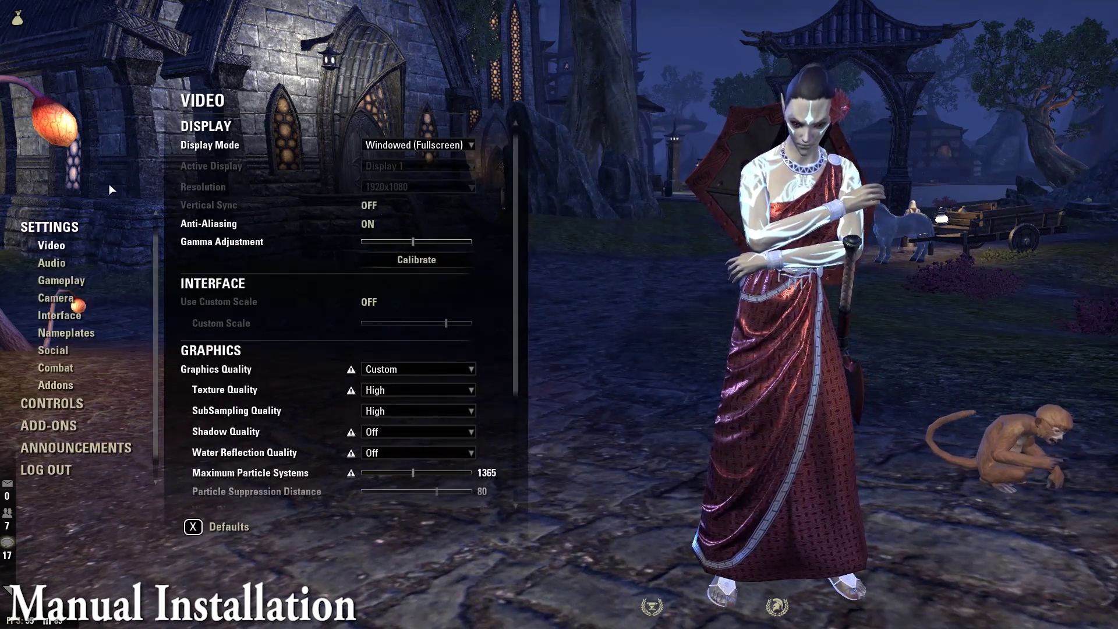
click(63, 386)
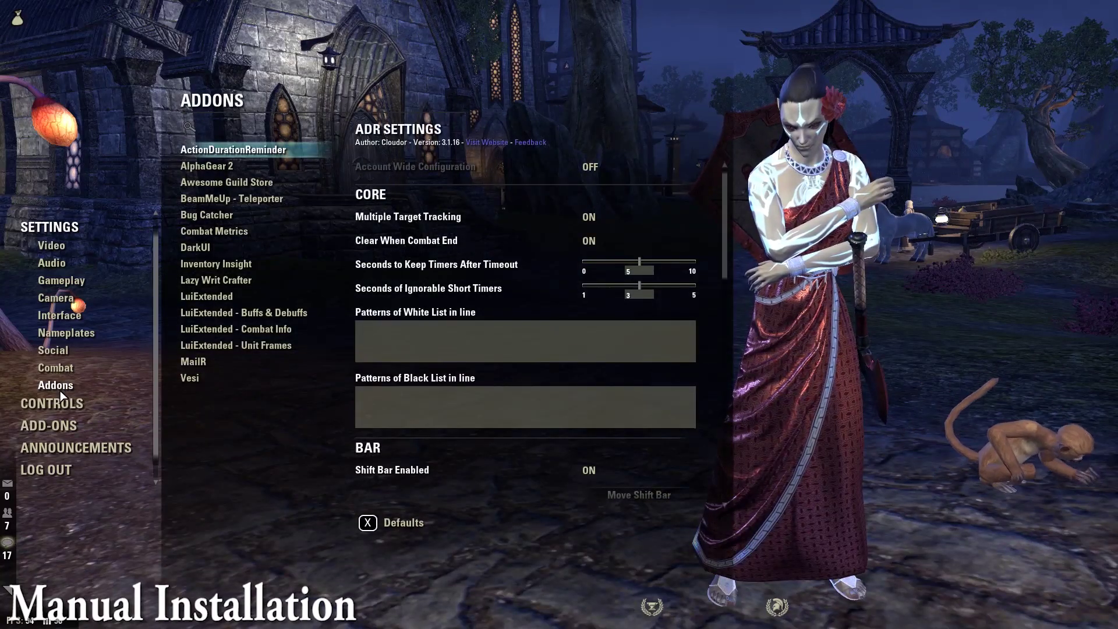
click(229, 166)
click(245, 201)
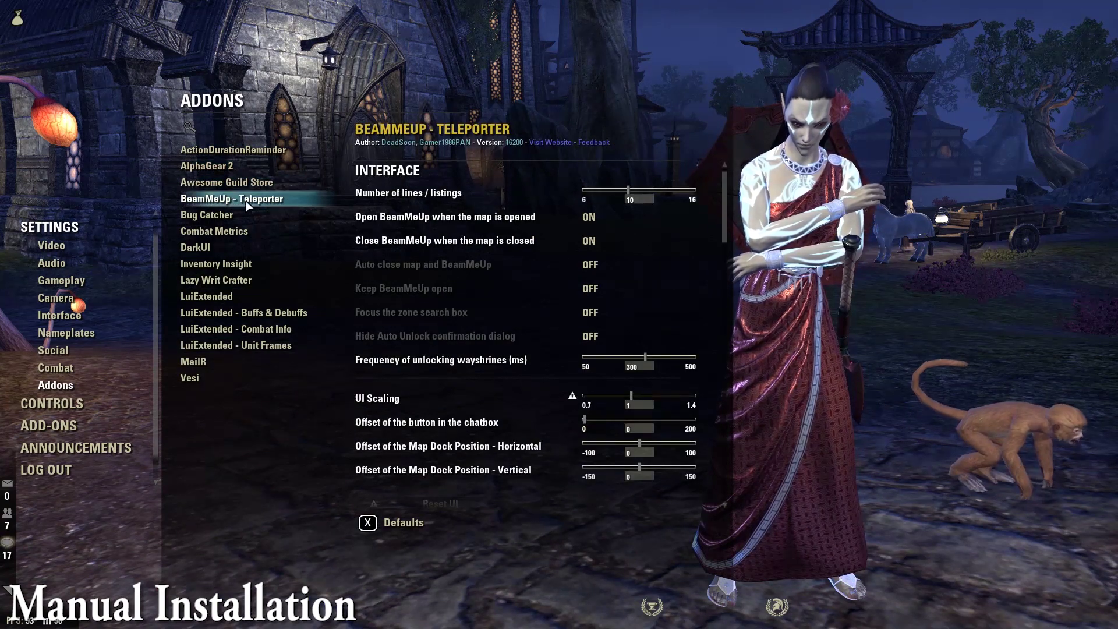
scroll(403, 256, down, 3)
scroll(403, 257, up, 3)
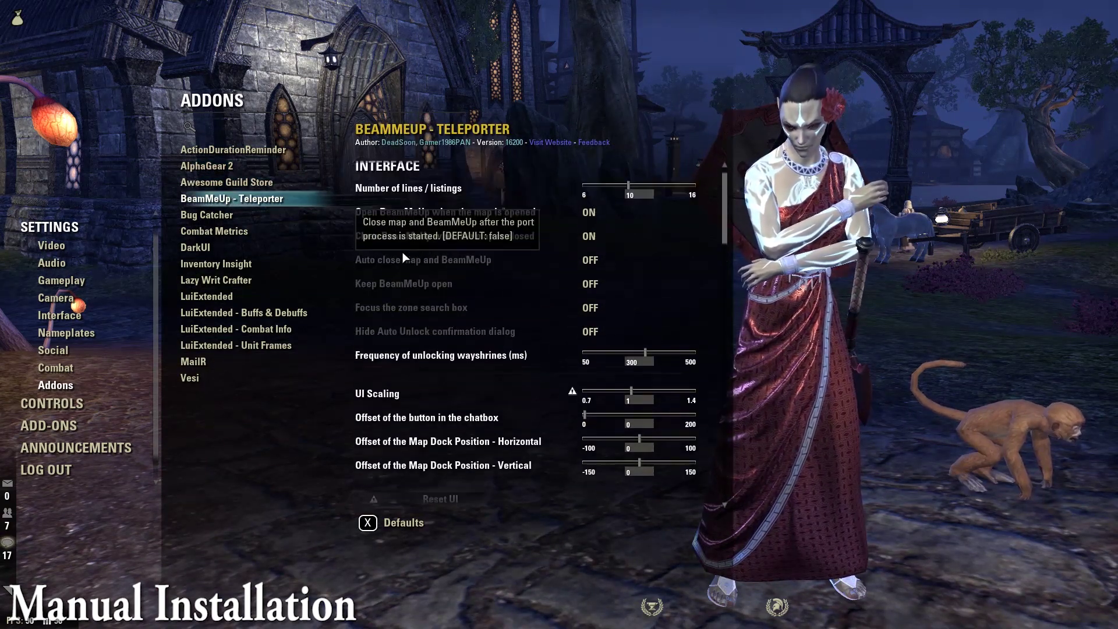
scroll(403, 256, up, 1)
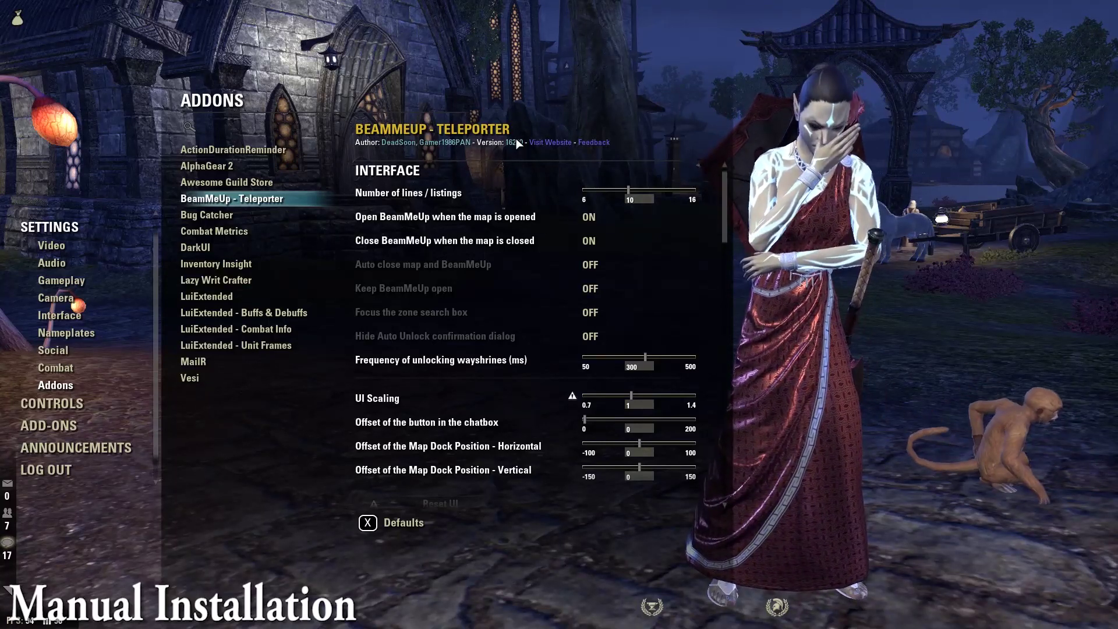
mouse_move(518, 215)
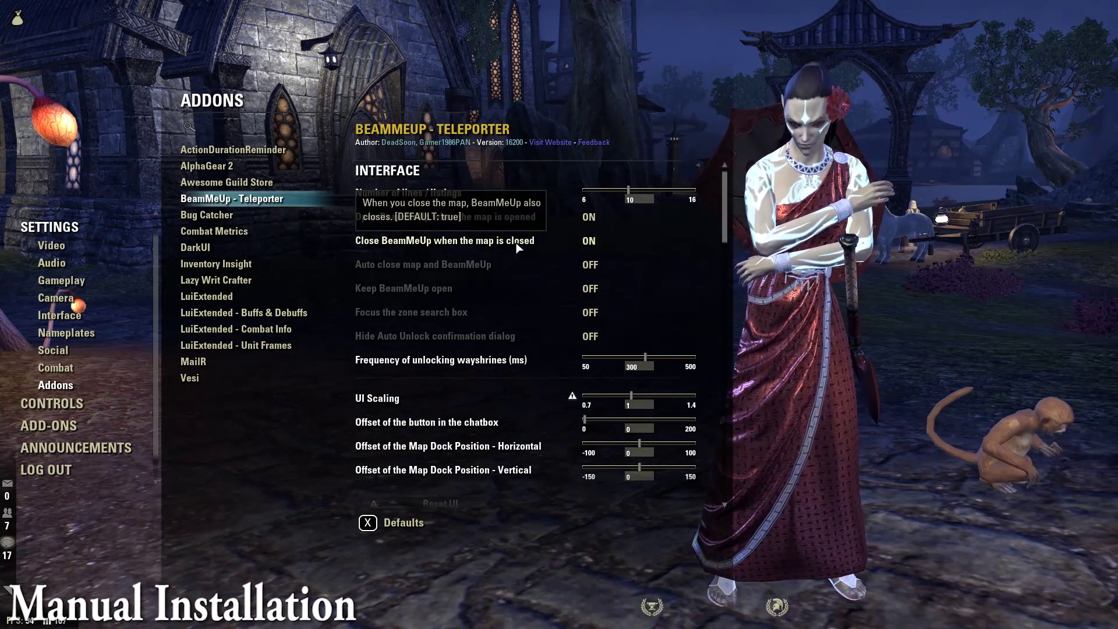
scroll(514, 285, down, 6)
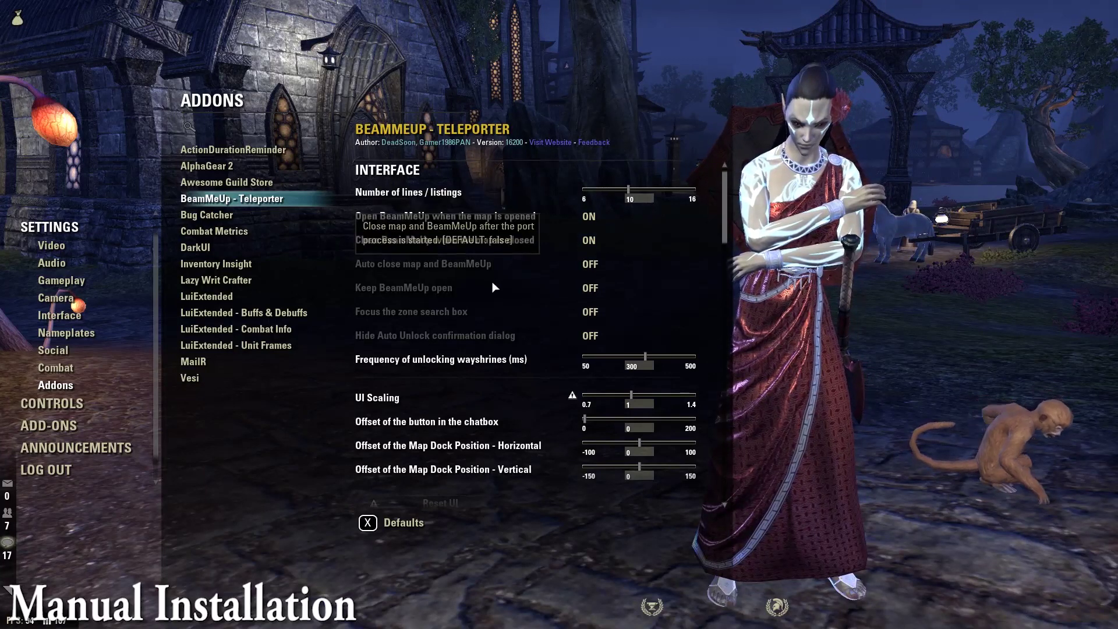
scroll(513, 285, down, 5)
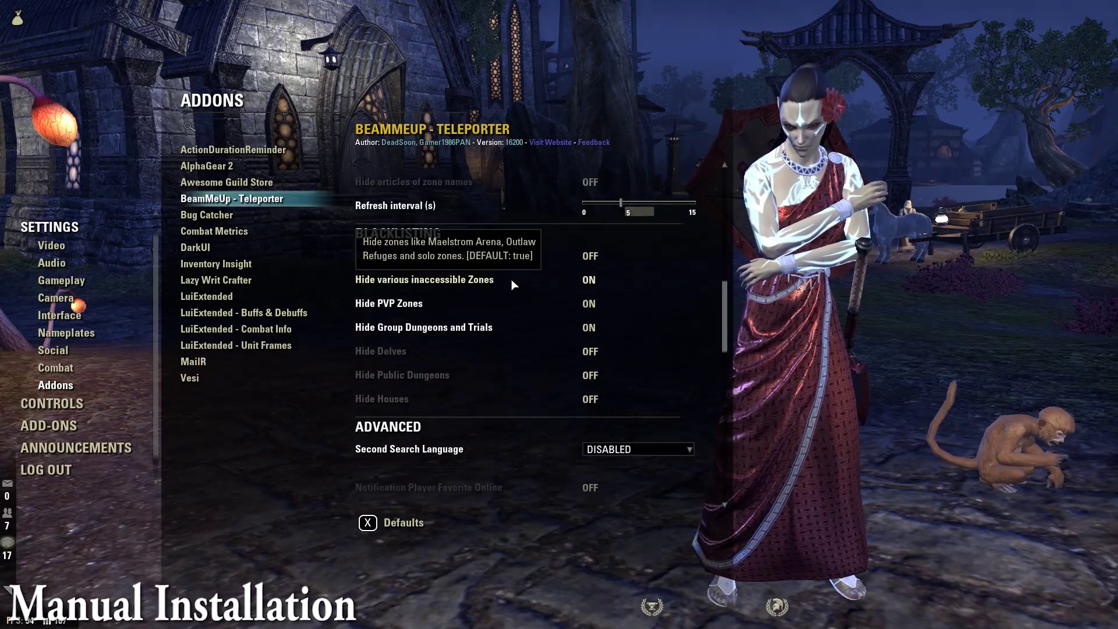
scroll(460, 375, down, 8)
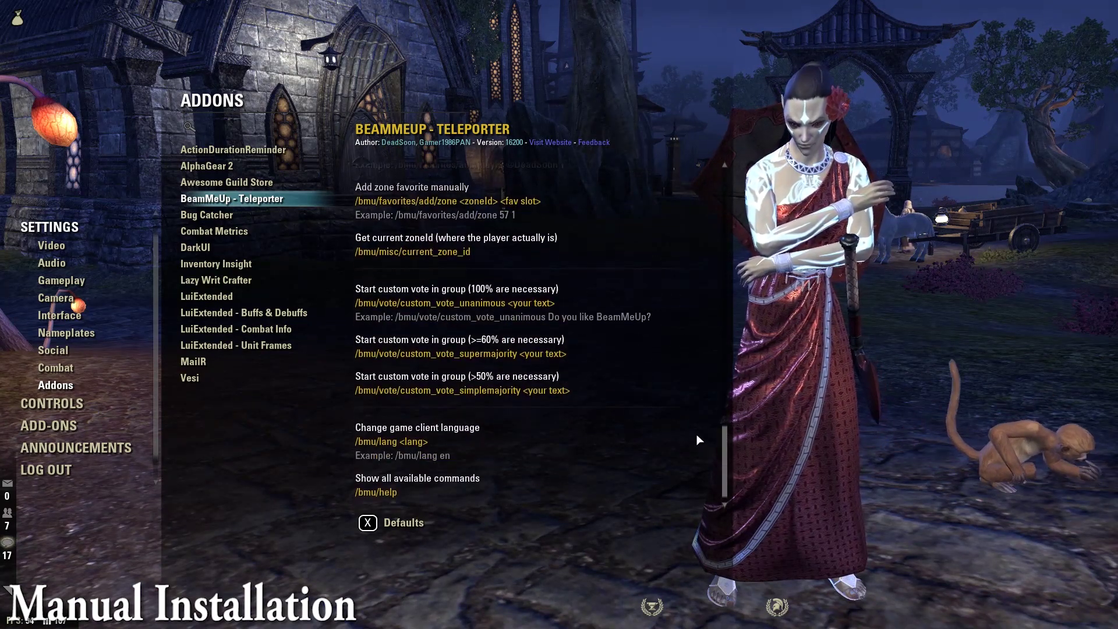
drag(731, 456, 730, 197)
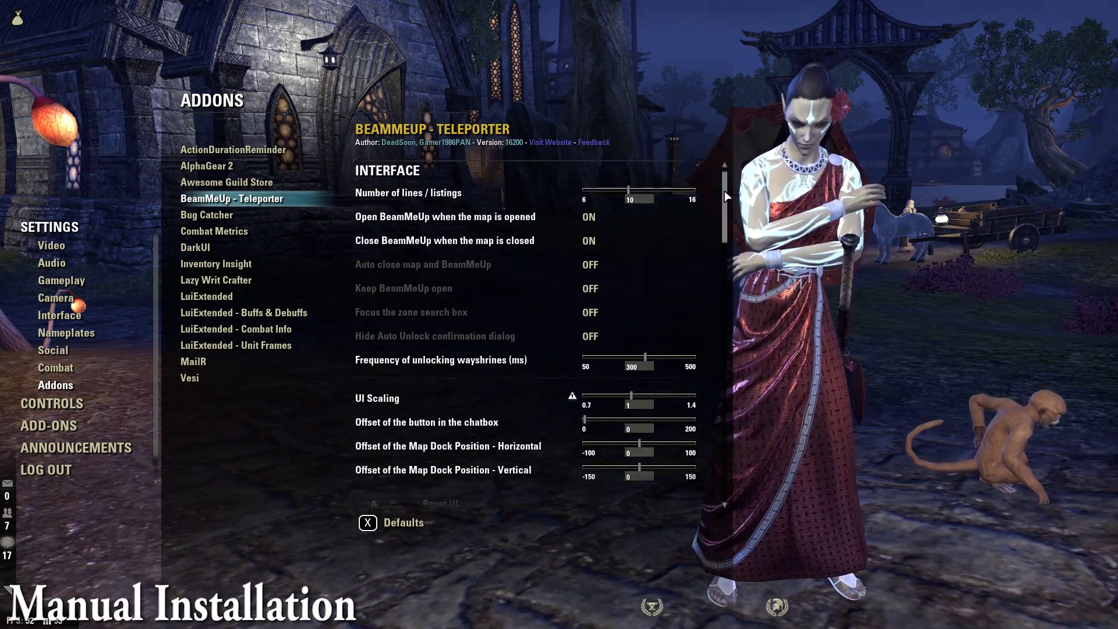
Step: Bind F8 as the first keybinding for Inventory Insight's Toggle Inventory Frame action
click(52, 404)
drag(1052, 173, 1048, 276)
scroll(427, 401, up, 5)
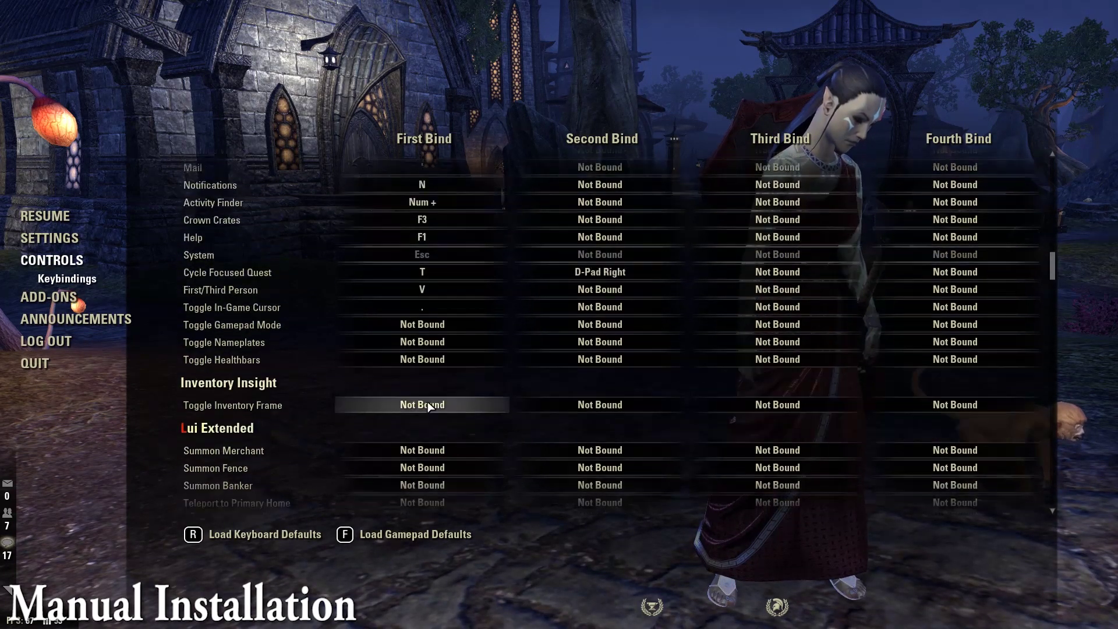
scroll(430, 407, down, 4)
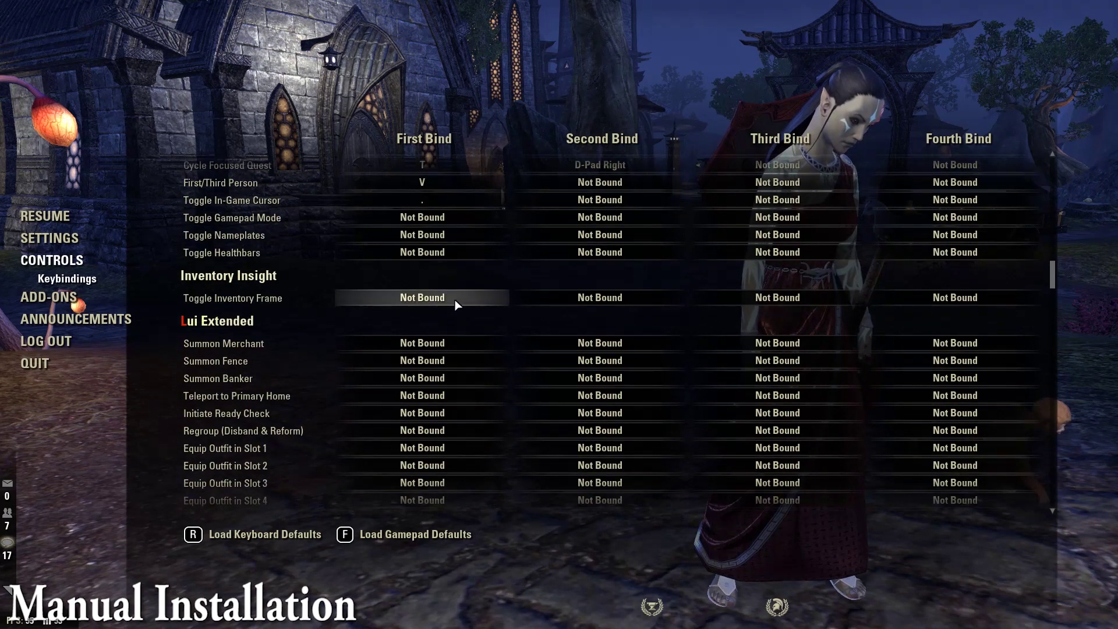
click(442, 298)
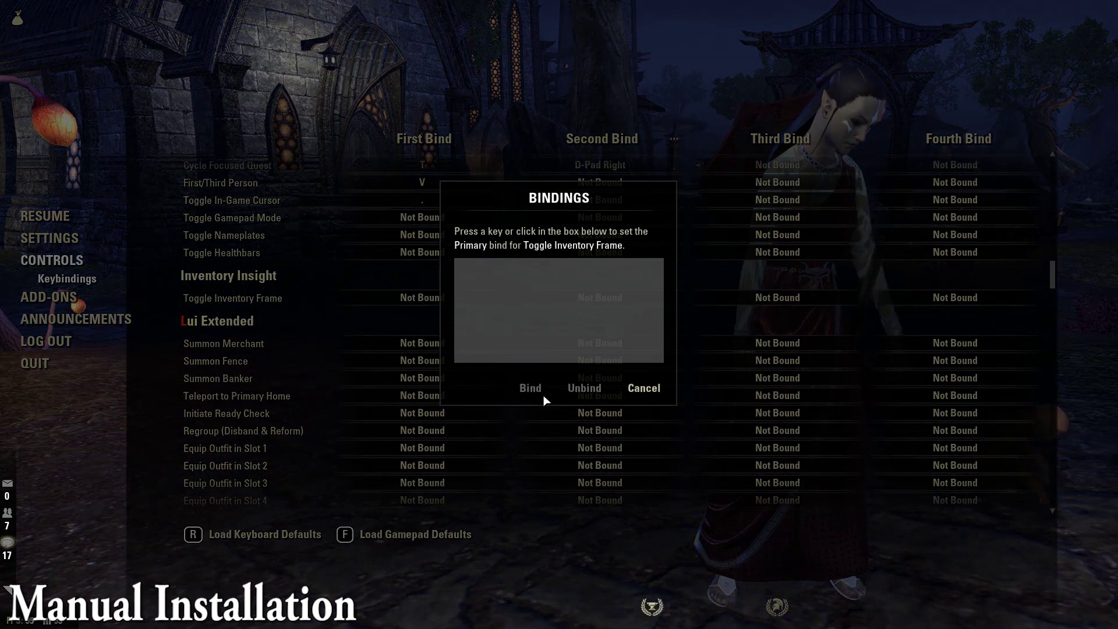
key(F8)
click(529, 388)
Step: Return to the game and test the new keybinding by showing and hiding the Inventory Insight frame
key(Escape)
key(F8)
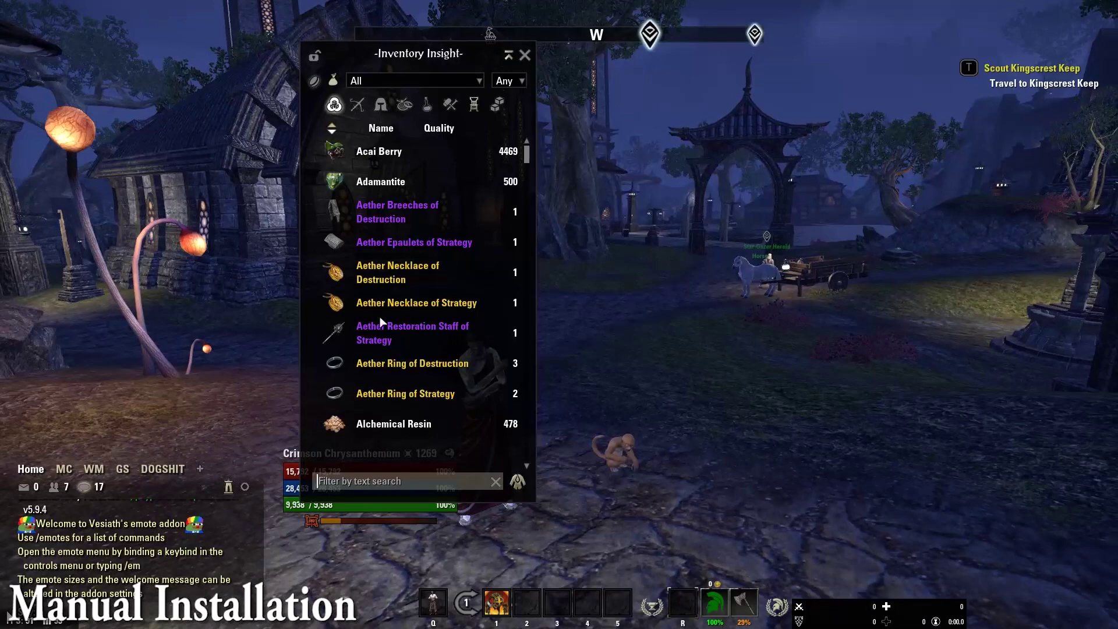
key(F8)
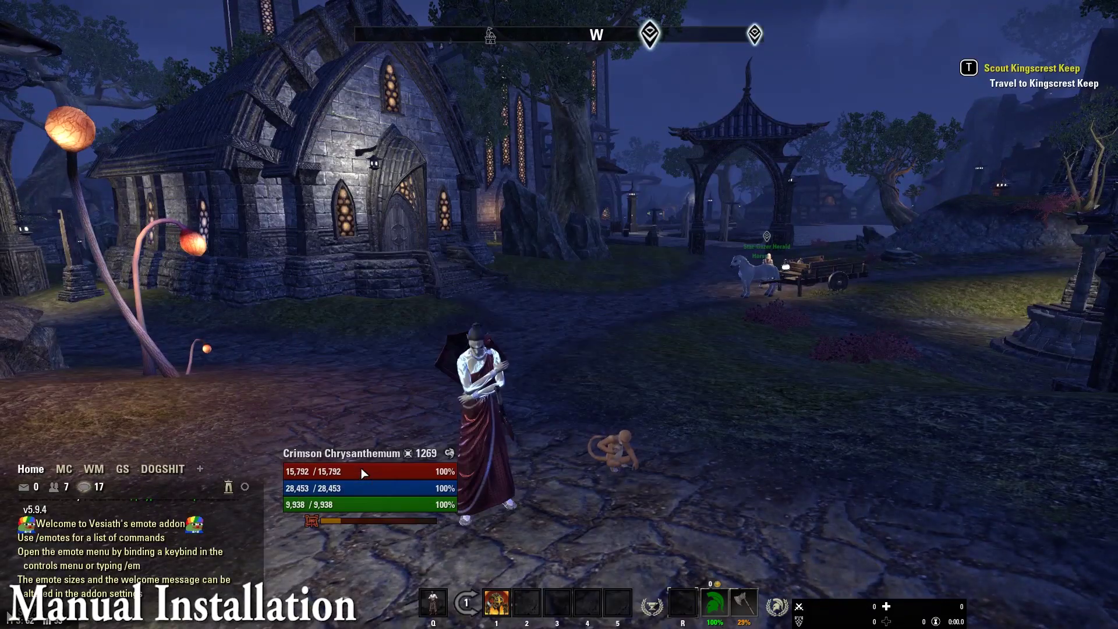
Step: Open the map, accept the Official BMU Guild dialog to view the guild description, and return to the map
key(m)
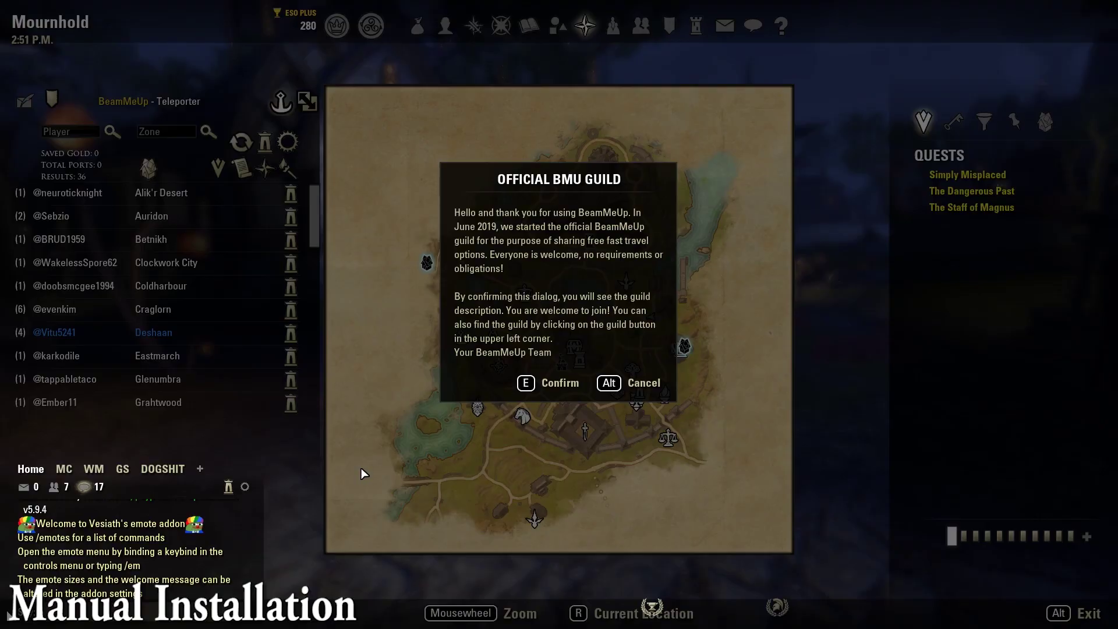
click(551, 388)
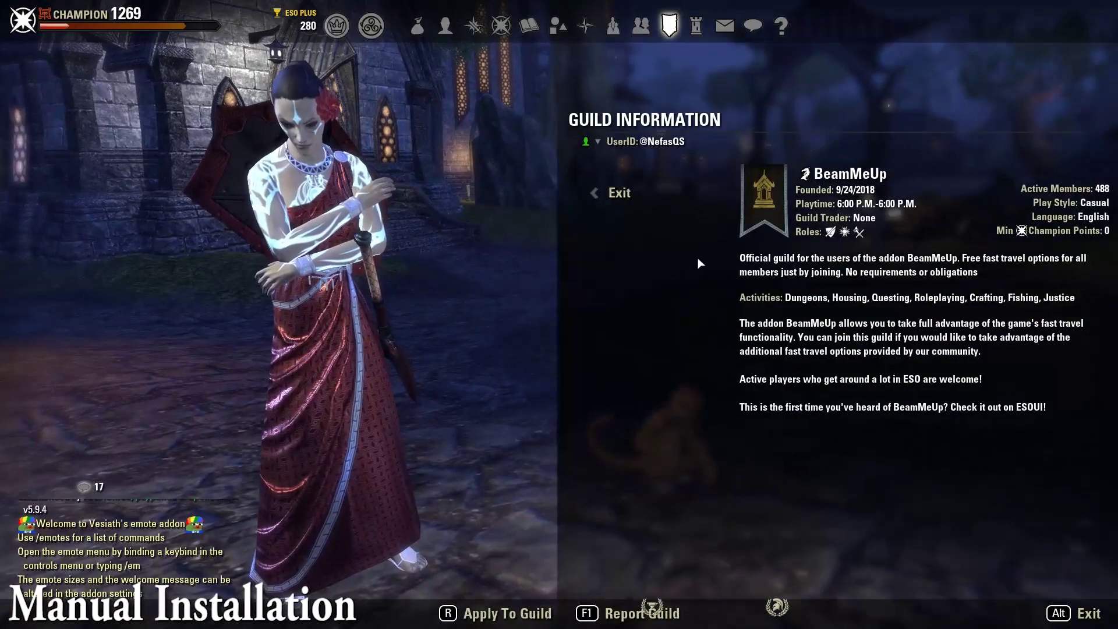
key(m)
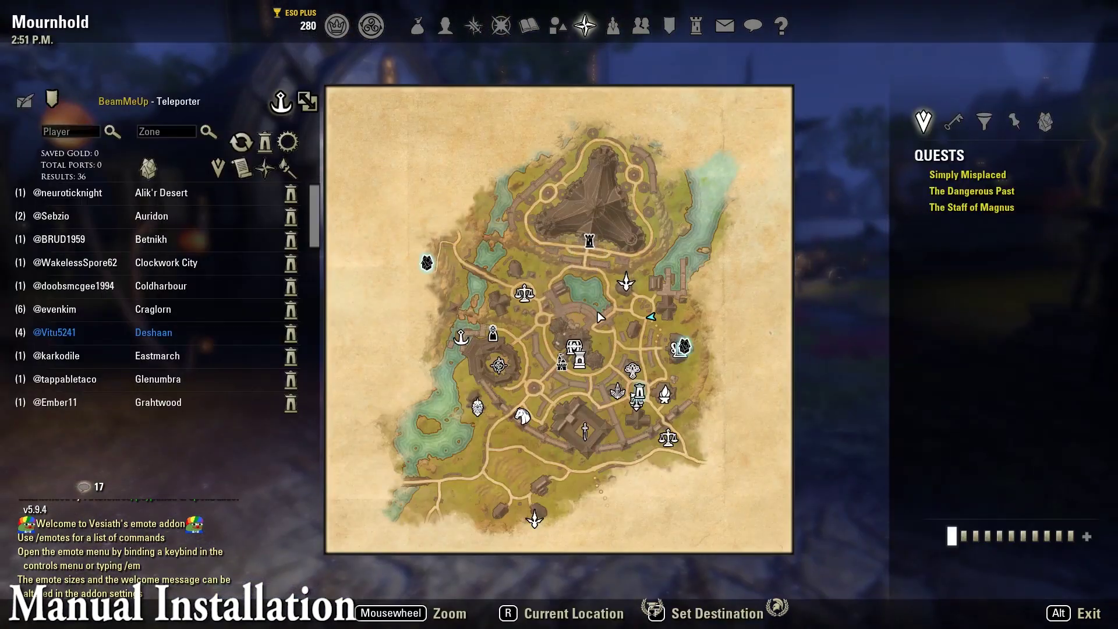
Step: Zoom the map out from Mournhold to Deshaan and browse BeamMeUp's list of players and zones available for travel
right_click(600, 331)
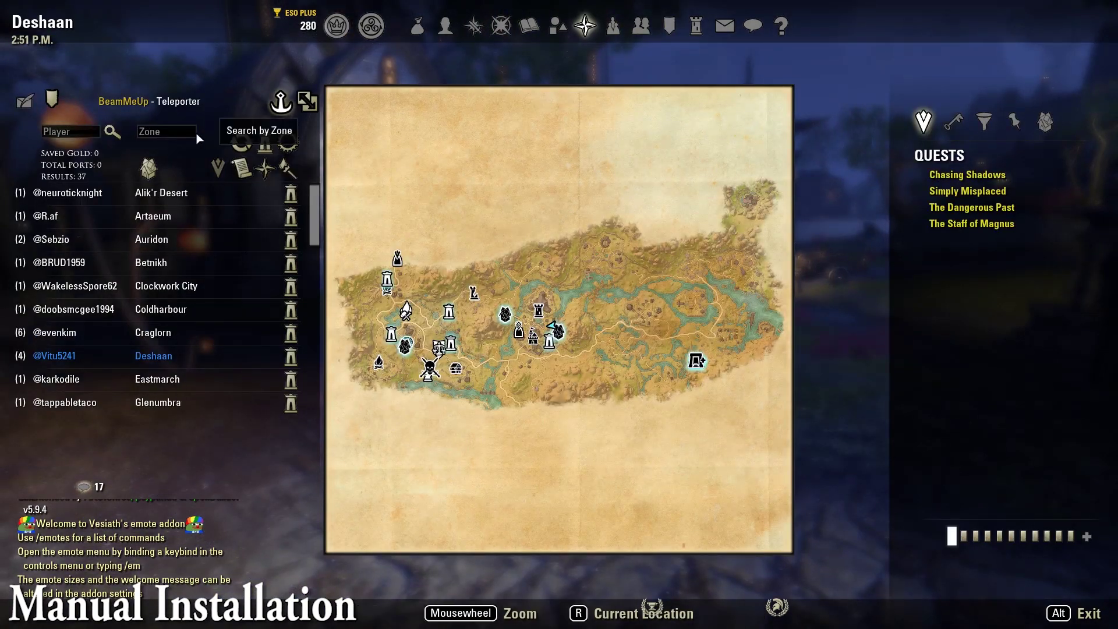
scroll(259, 275, down, 5)
scroll(314, 238, up, 4)
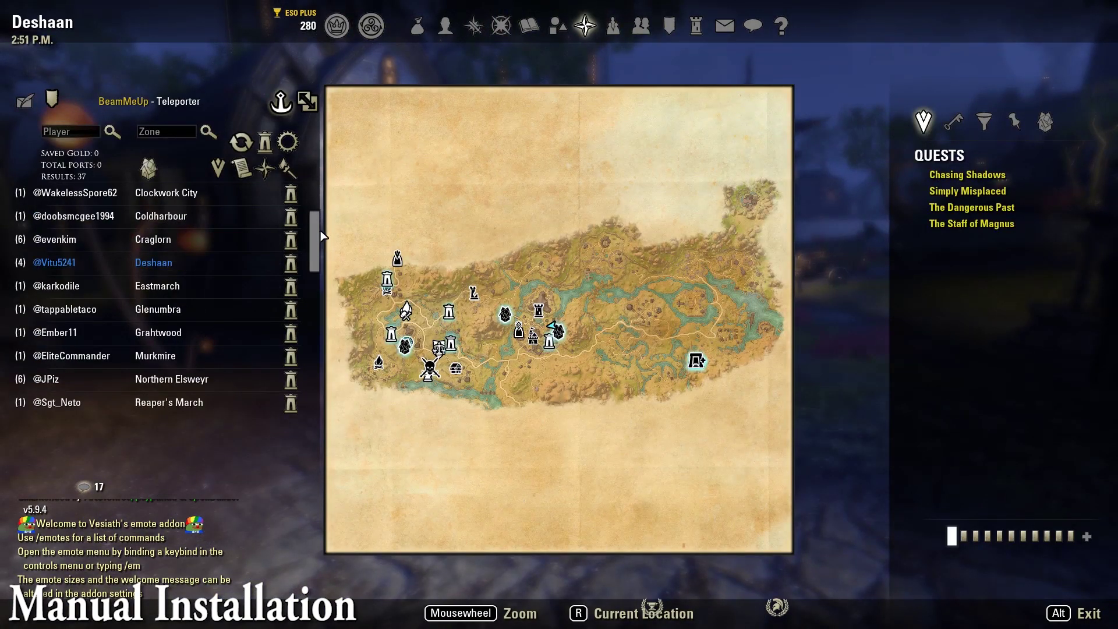
scroll(314, 238, down, 15)
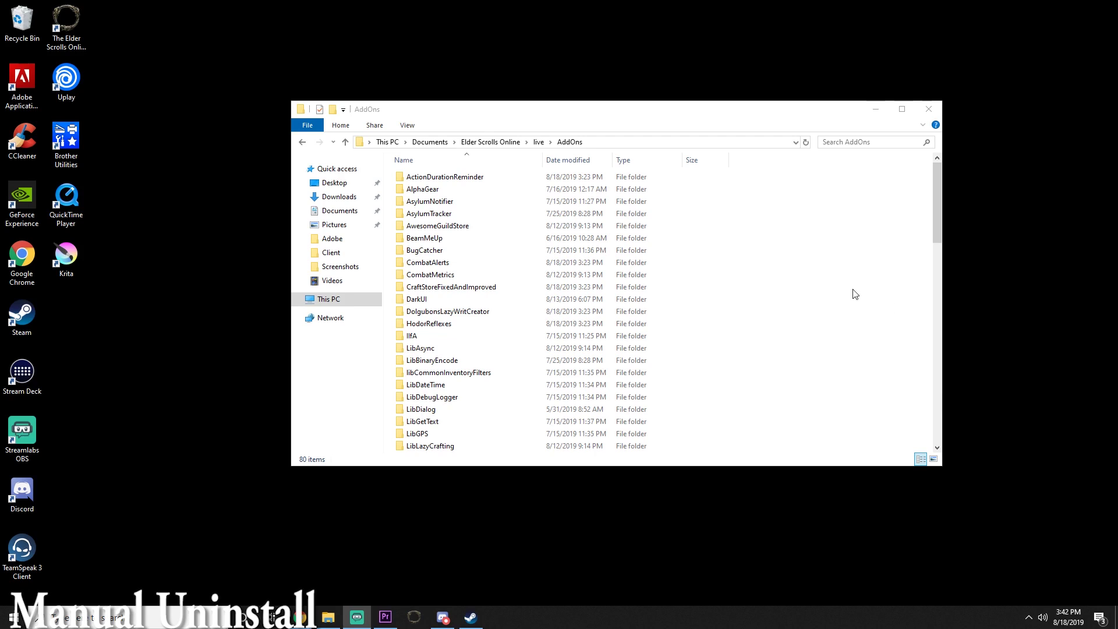
Step: Switch to the AddOns folder in File Explorer and delete the BeamMeUp folder to uninstall the add-on
click(854, 294)
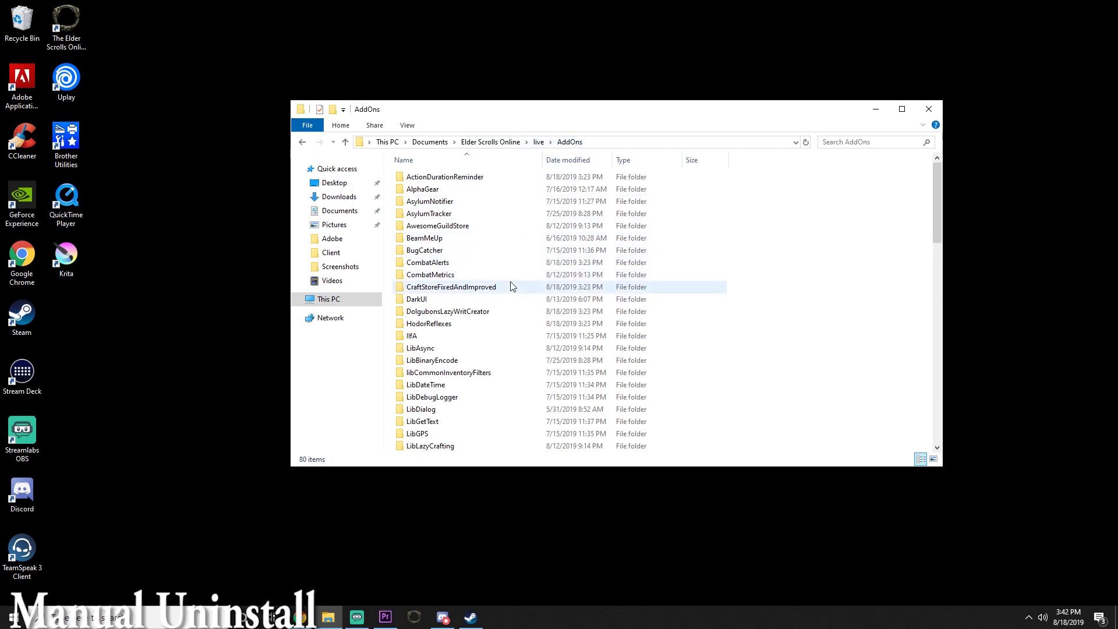
scroll(511, 285, down, 2)
scroll(511, 285, up, 2)
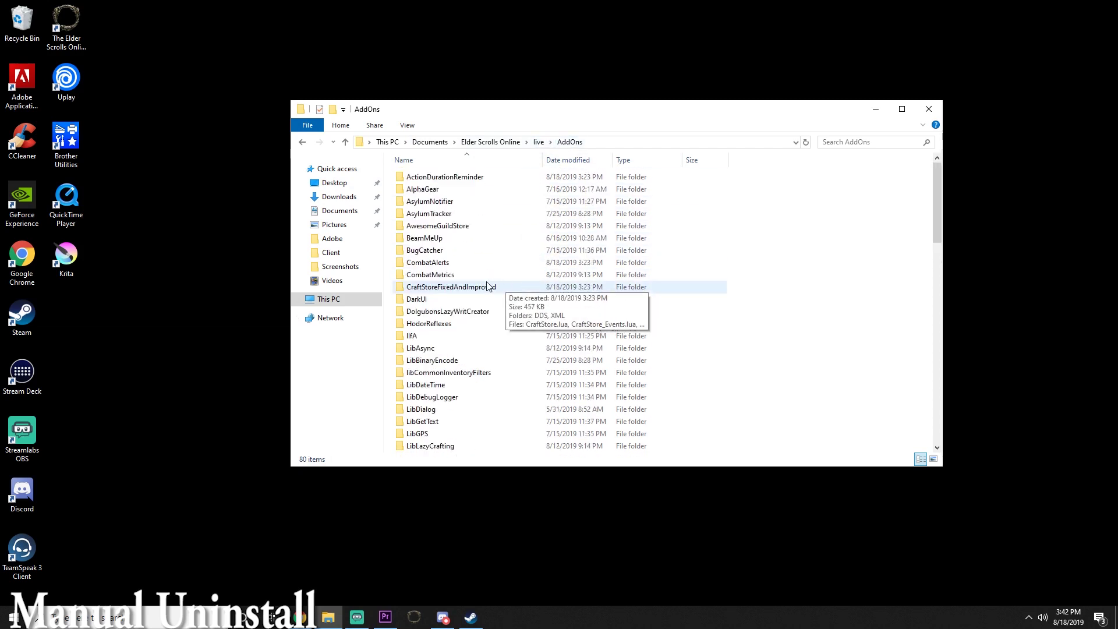
click(456, 238)
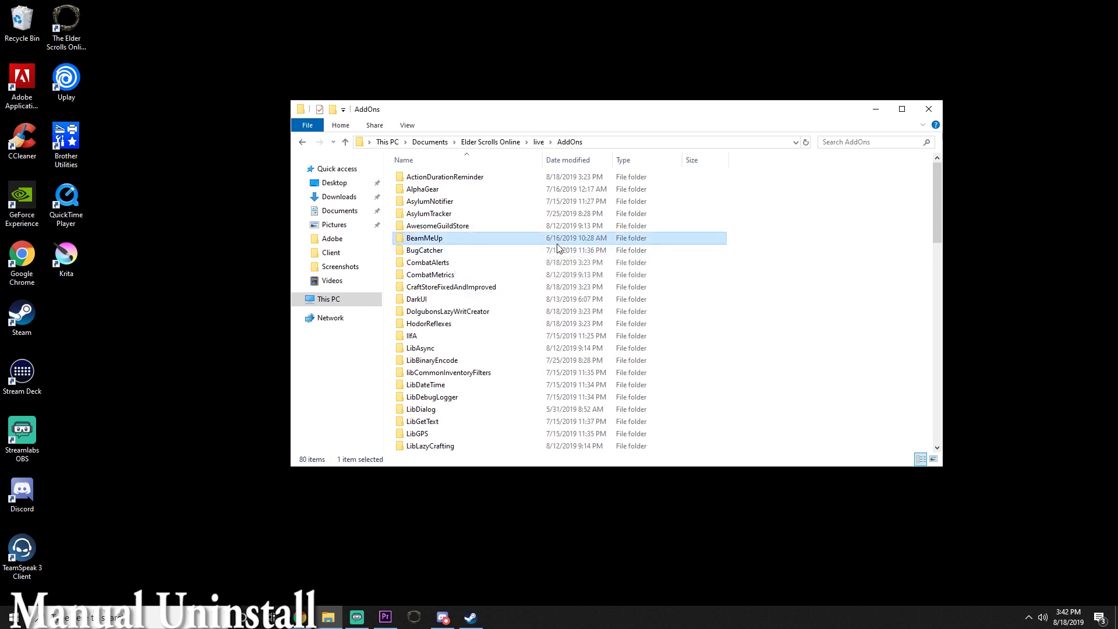
key(Delete)
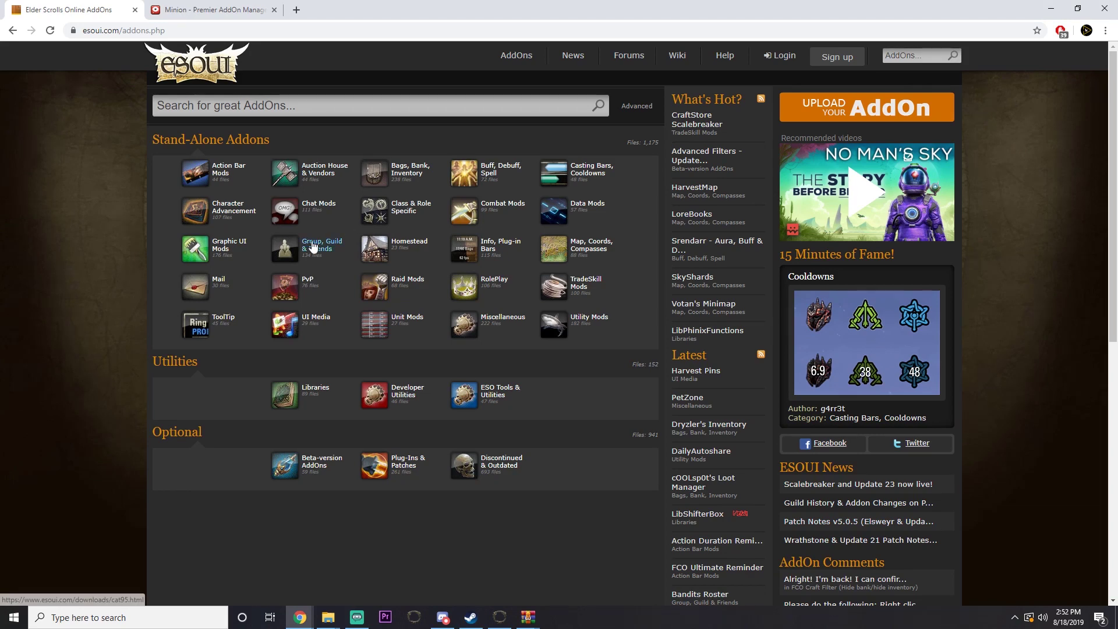
Step: Look at ESOUI's Auction House & Vendors category and return to the add-on category overview
click(324, 170)
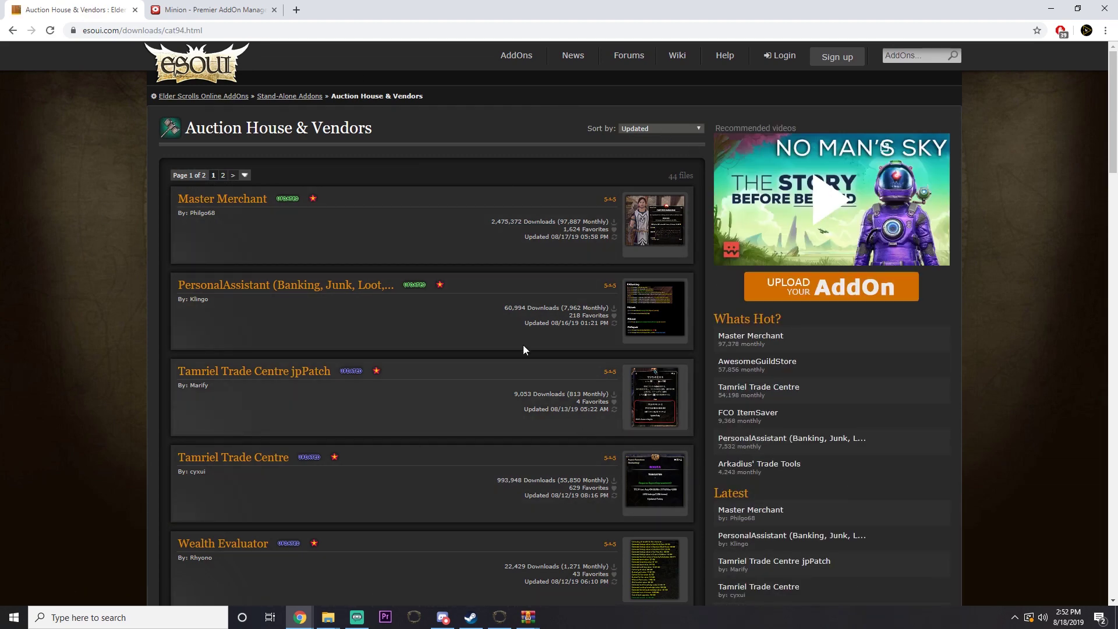
click(202, 66)
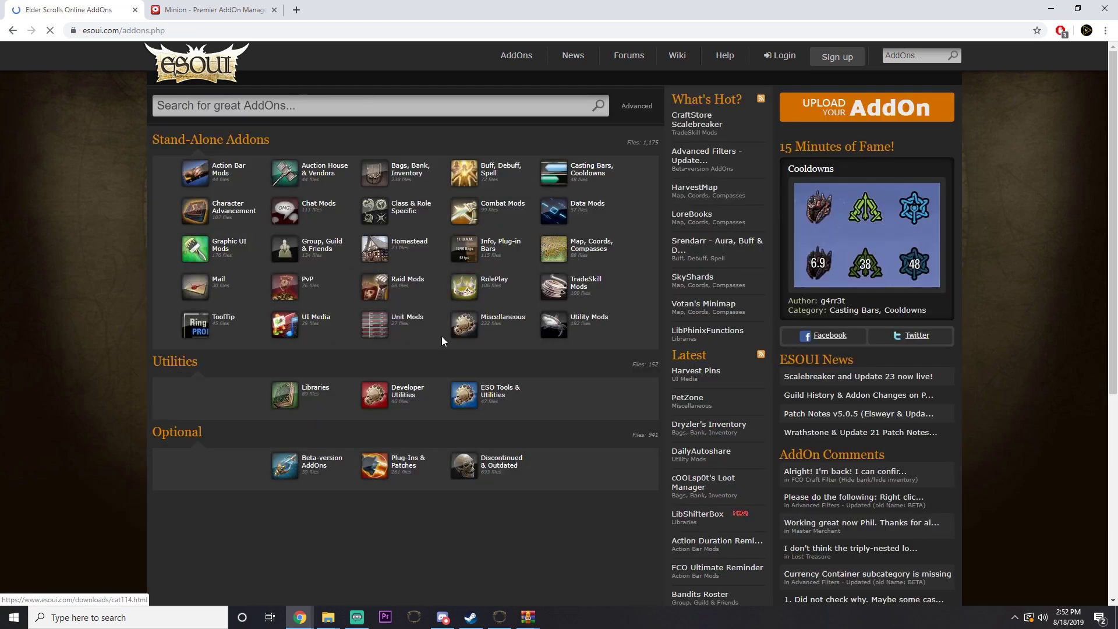
Step: Switch to the Minion website (minion.mmoui.com) and download the 64-bit Windows version of Minion 3
click(224, 7)
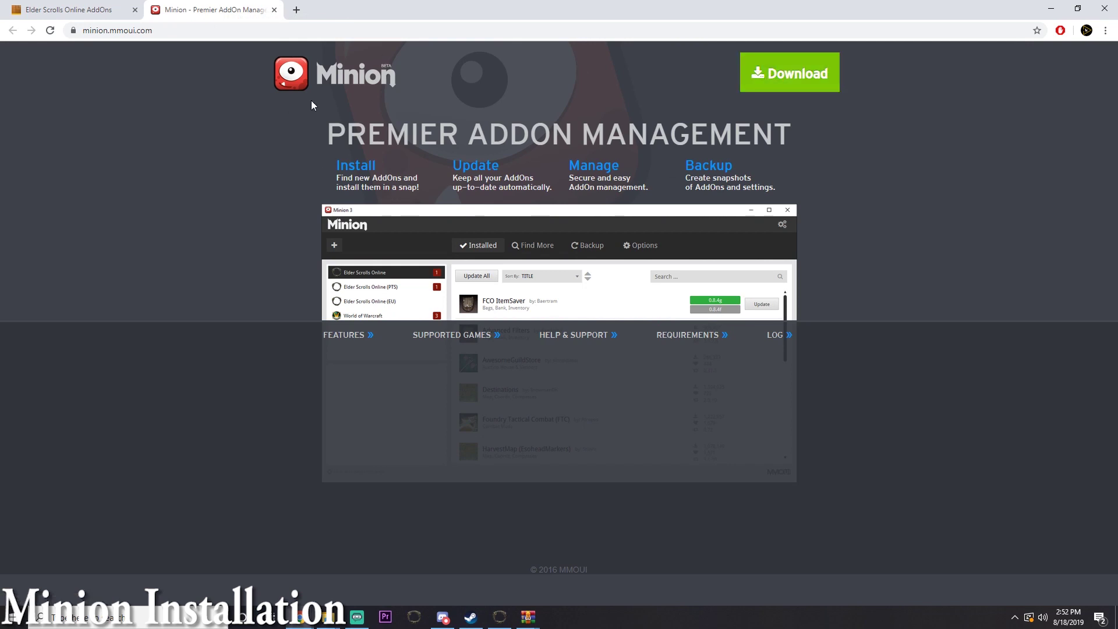
click(111, 32)
click(191, 33)
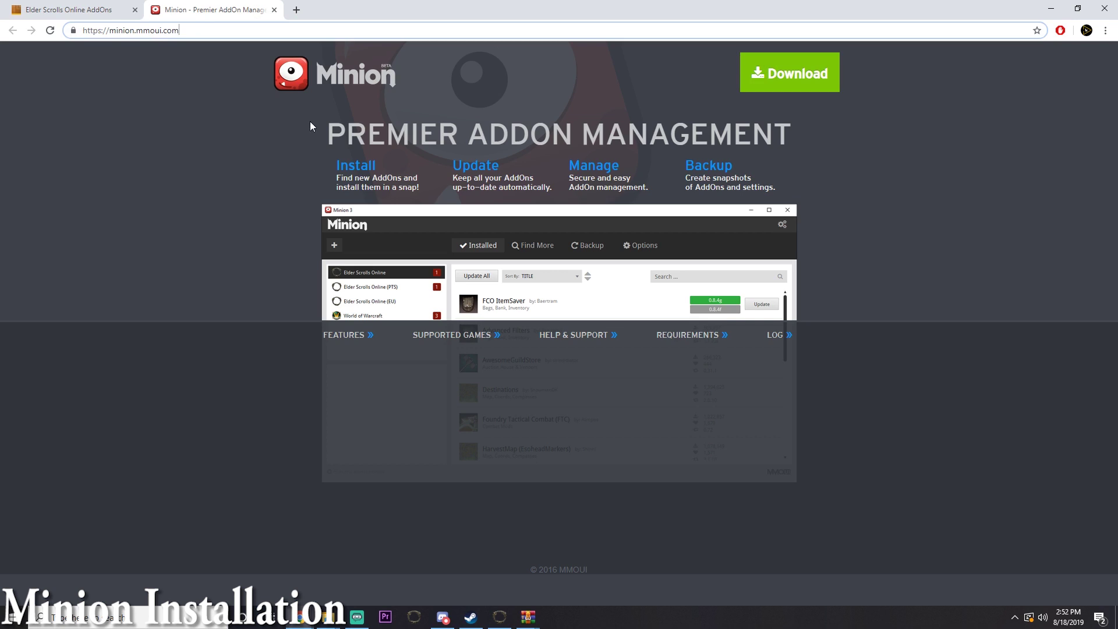
click(814, 87)
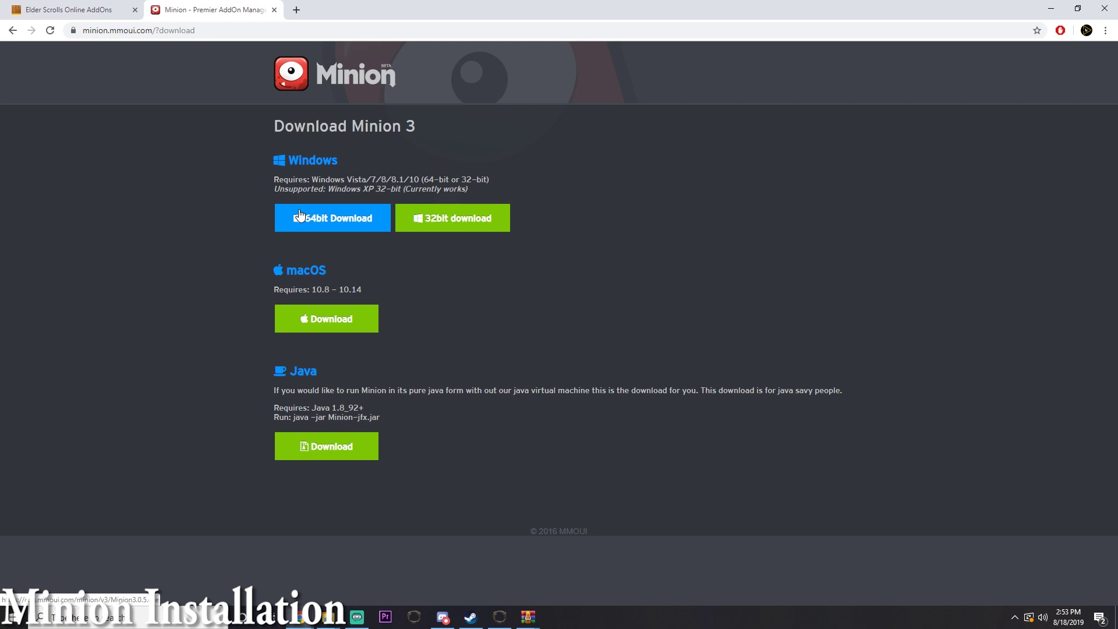
click(355, 232)
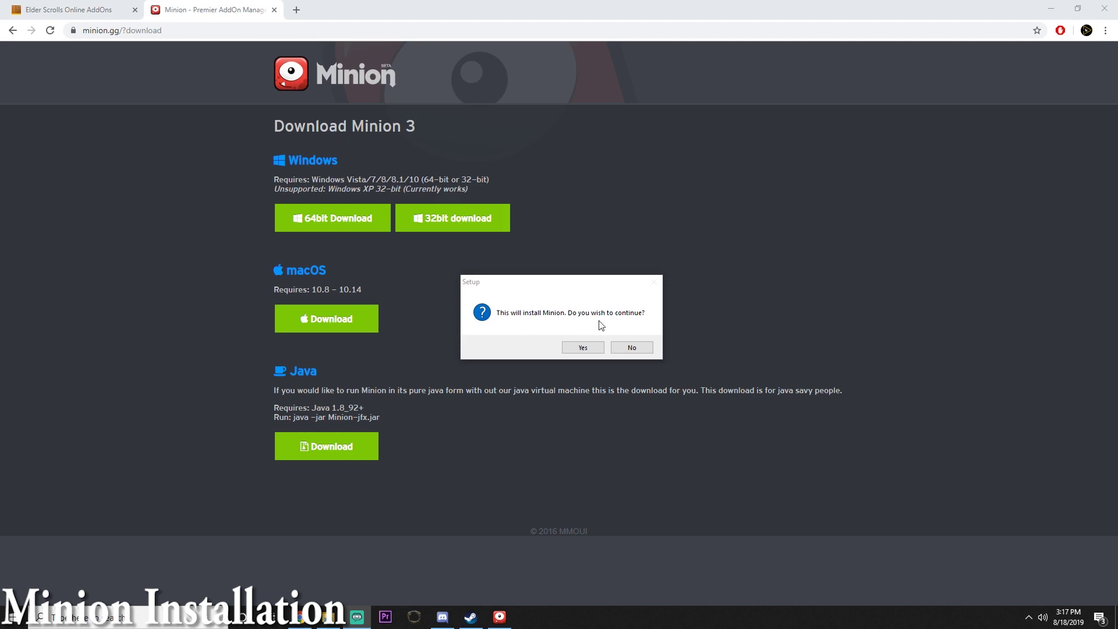
Step: Start the Minion setup and choose D:\Minion as the installation folder
click(591, 348)
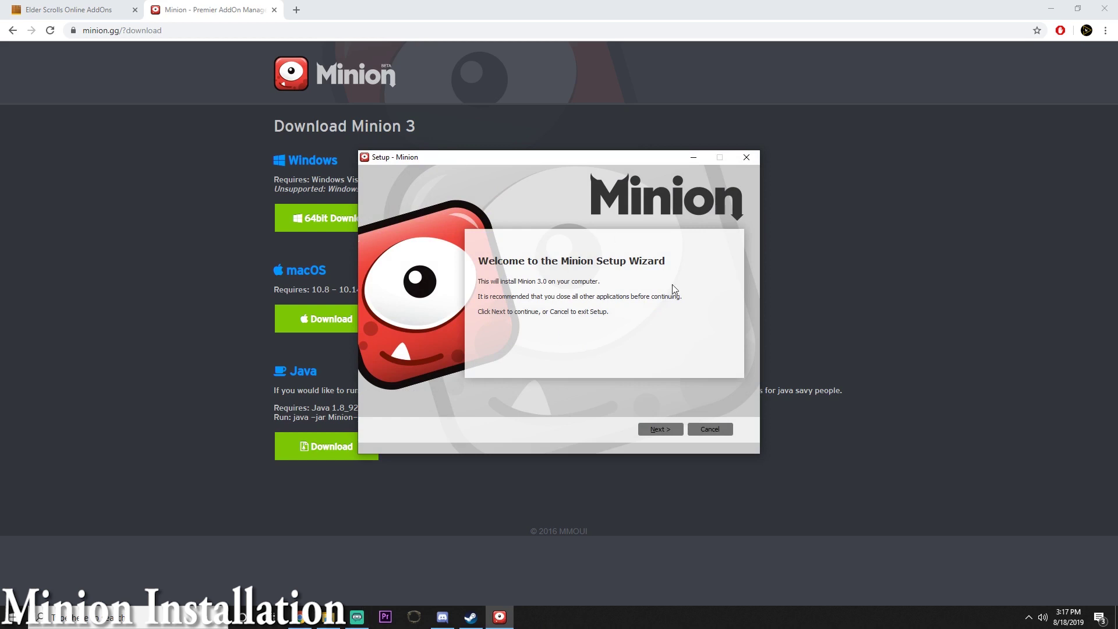
click(665, 432)
click(682, 273)
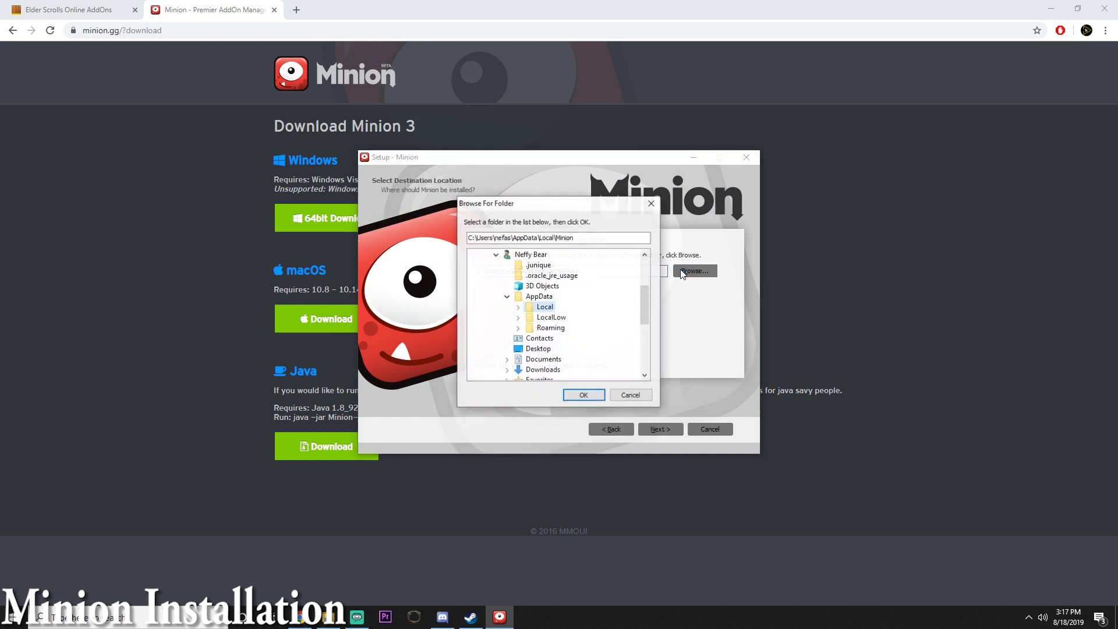
scroll(564, 313, up, 3)
scroll(559, 313, down, 6)
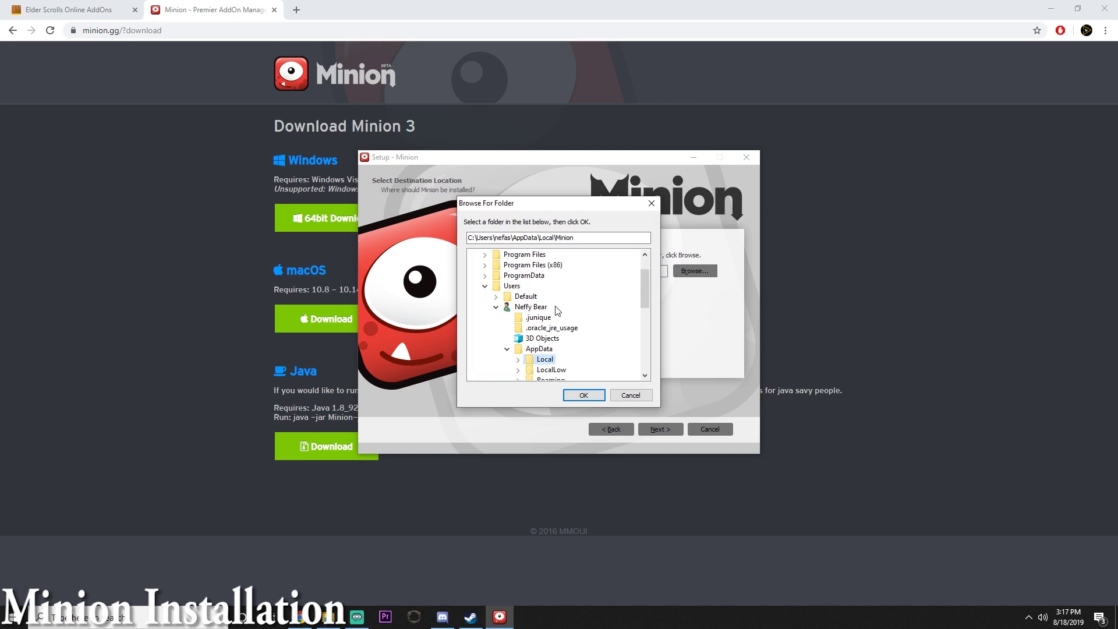
scroll(569, 322, up, 1)
scroll(570, 323, down, 3)
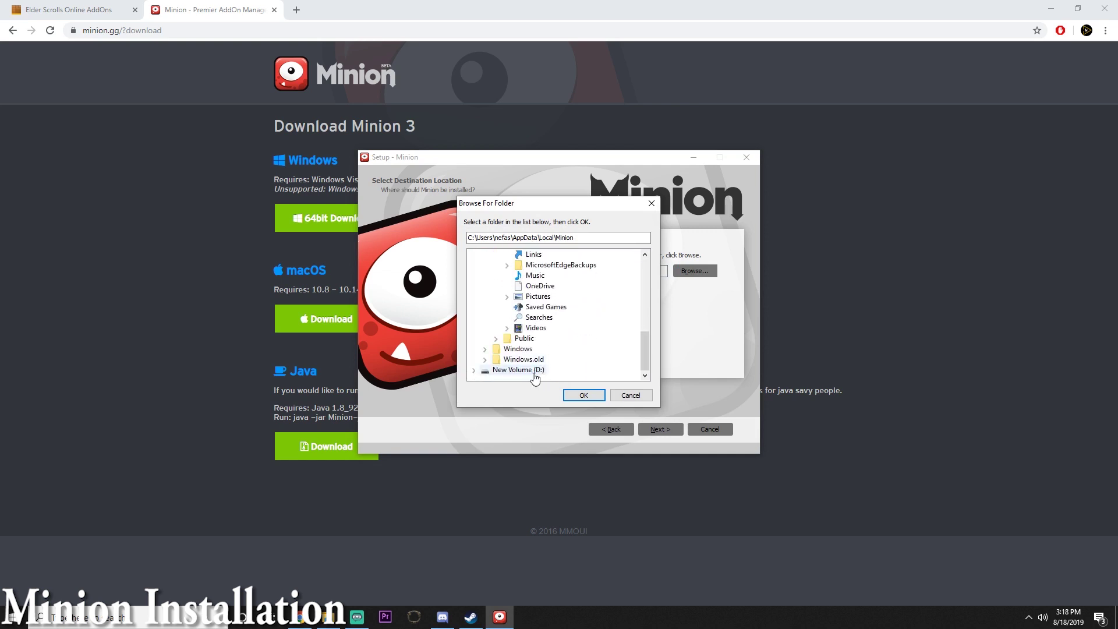
click(535, 373)
click(584, 396)
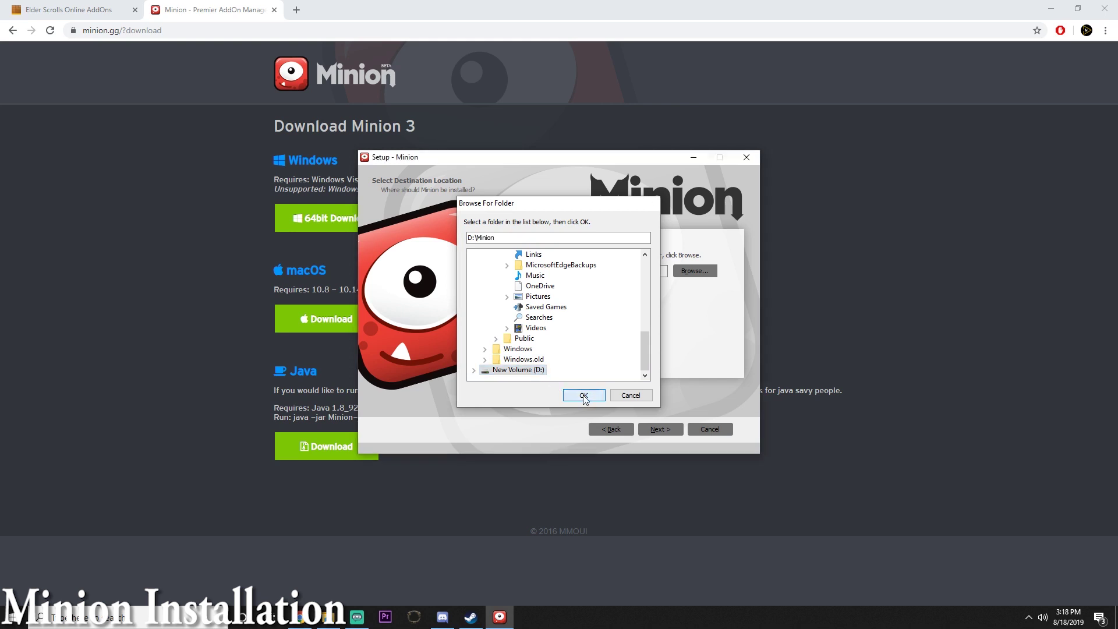
Step: Install into the existing D:\Minion folder with the Good Game Mods LLC Start Menu folder, finishing setup with Launch Minion enabled
click(657, 431)
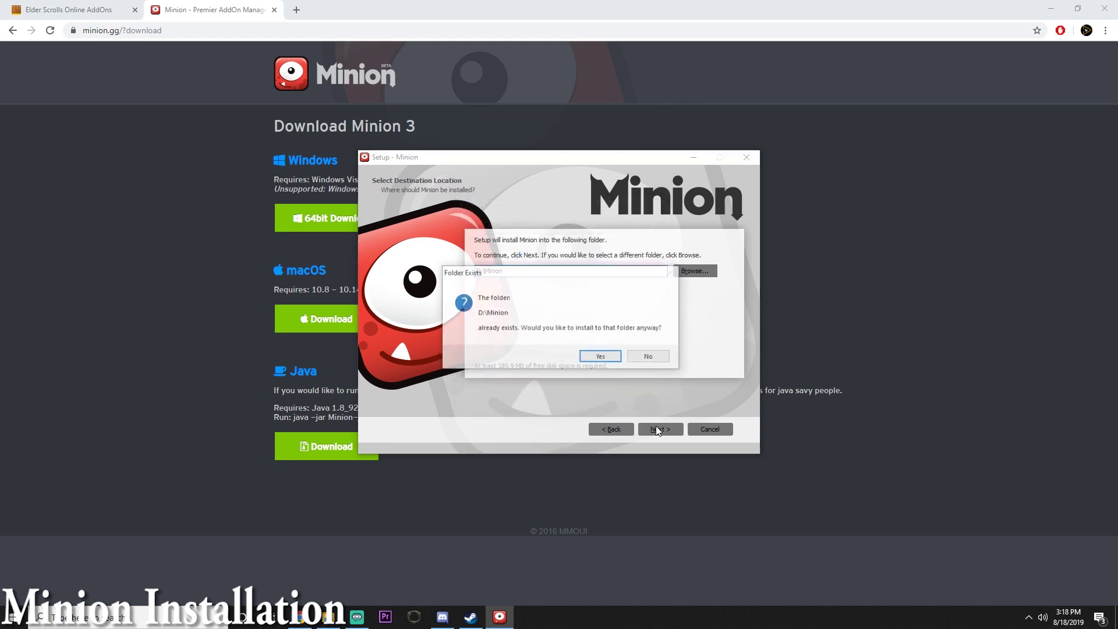
click(612, 358)
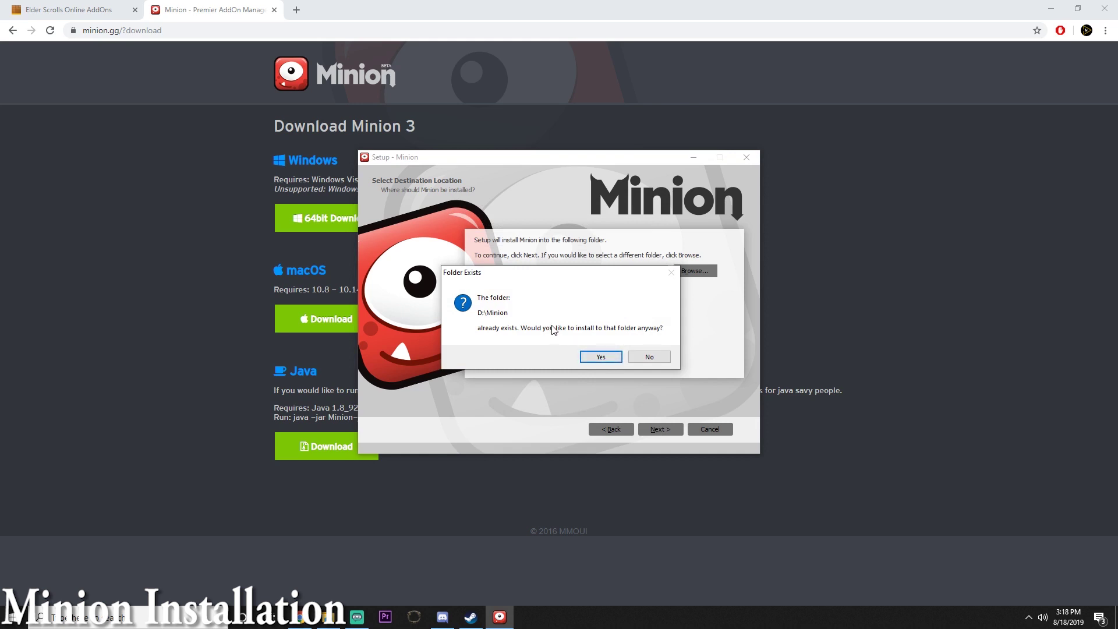
click(602, 357)
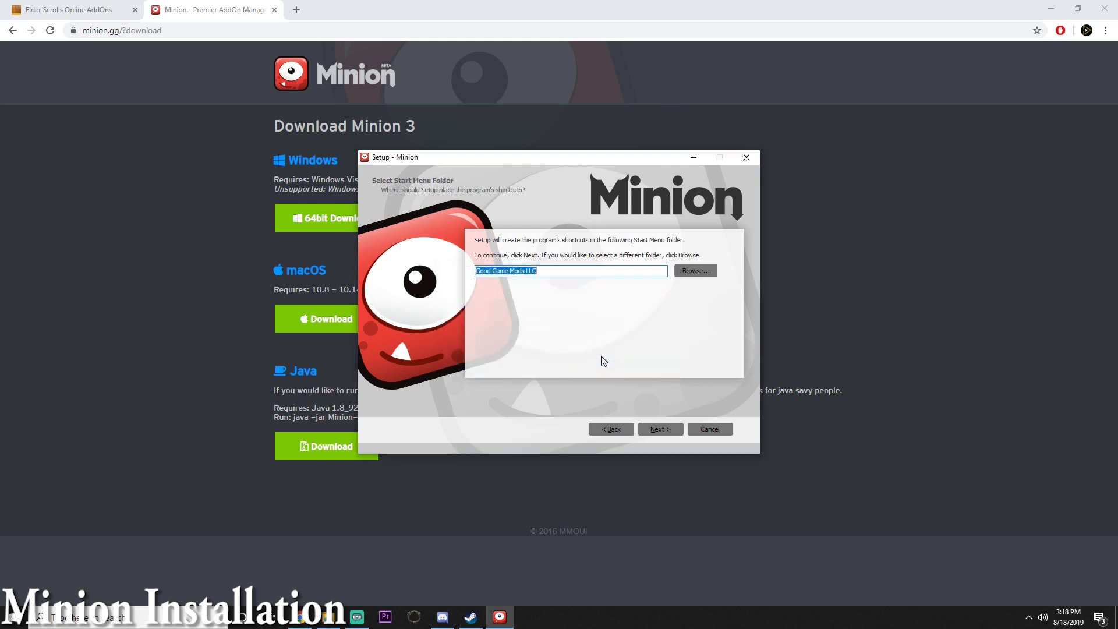
click(668, 425)
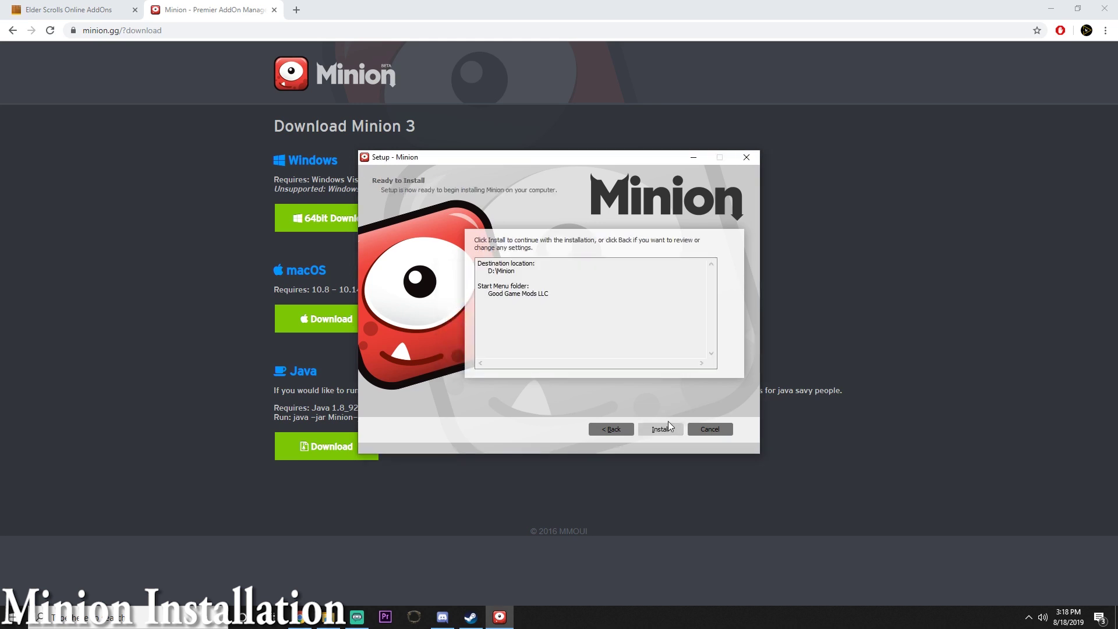
click(666, 436)
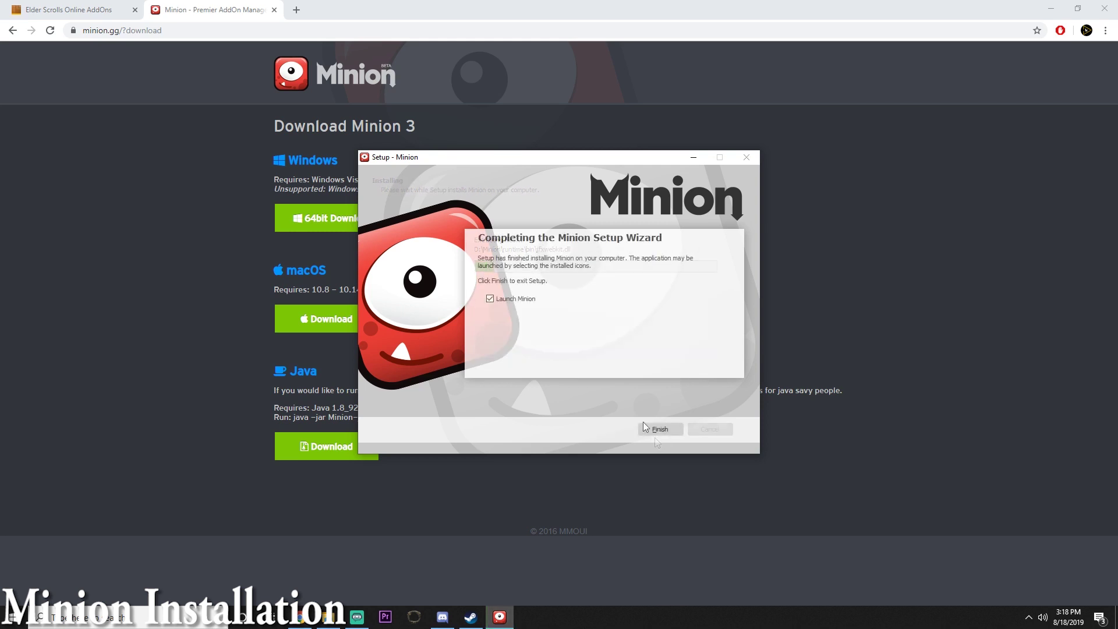
click(661, 430)
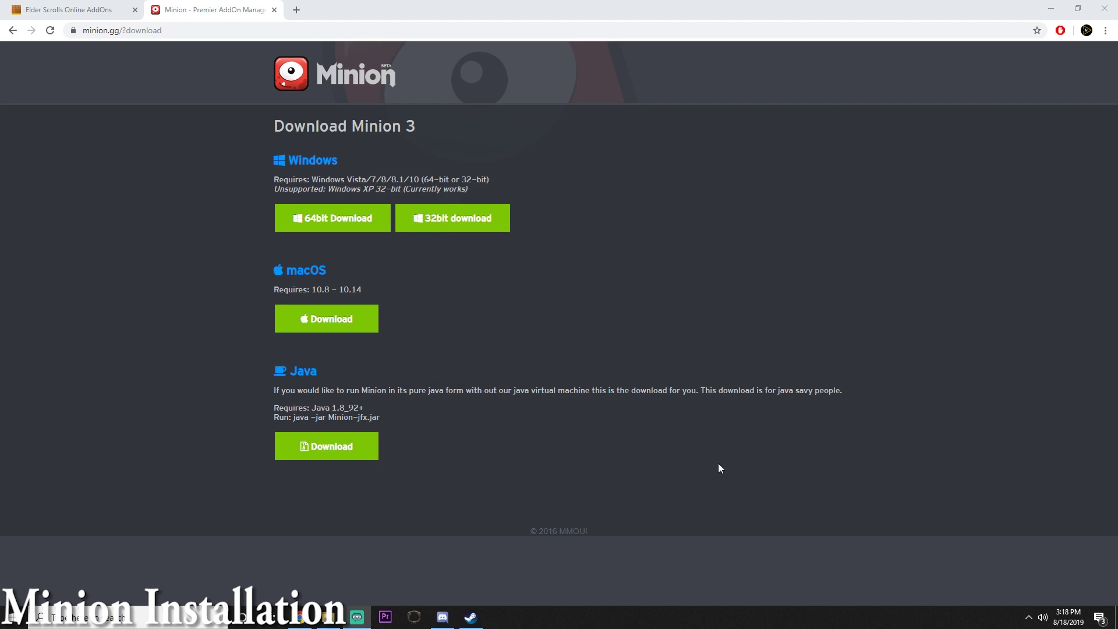
Step: Move the Minion window toward the middle of the desktop, postpone the client update and accept the license agreement
click(1028, 617)
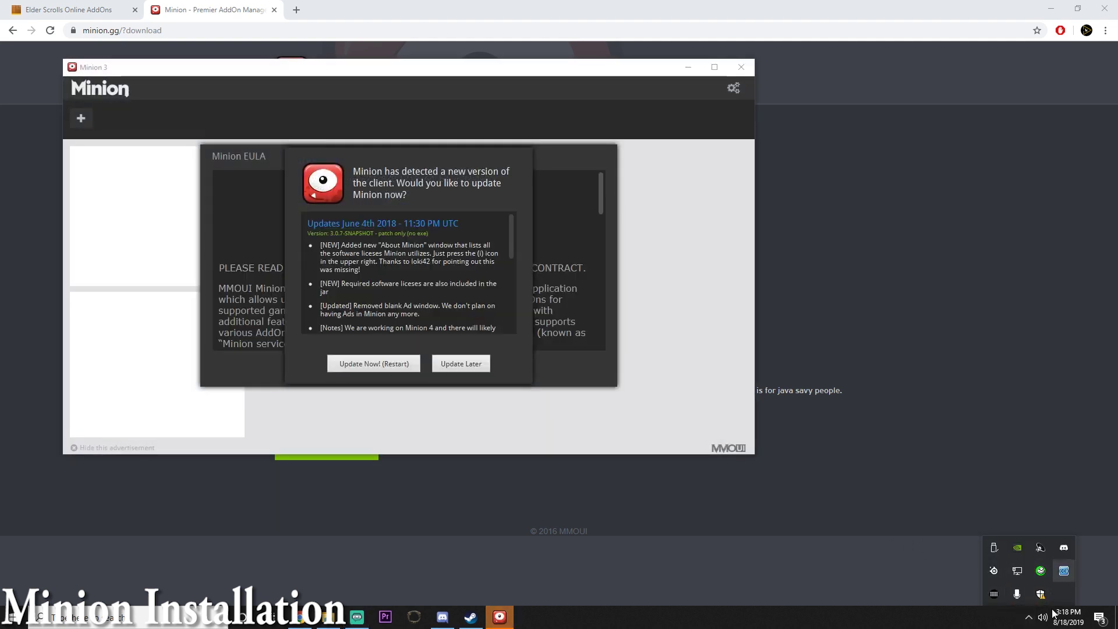
click(447, 98)
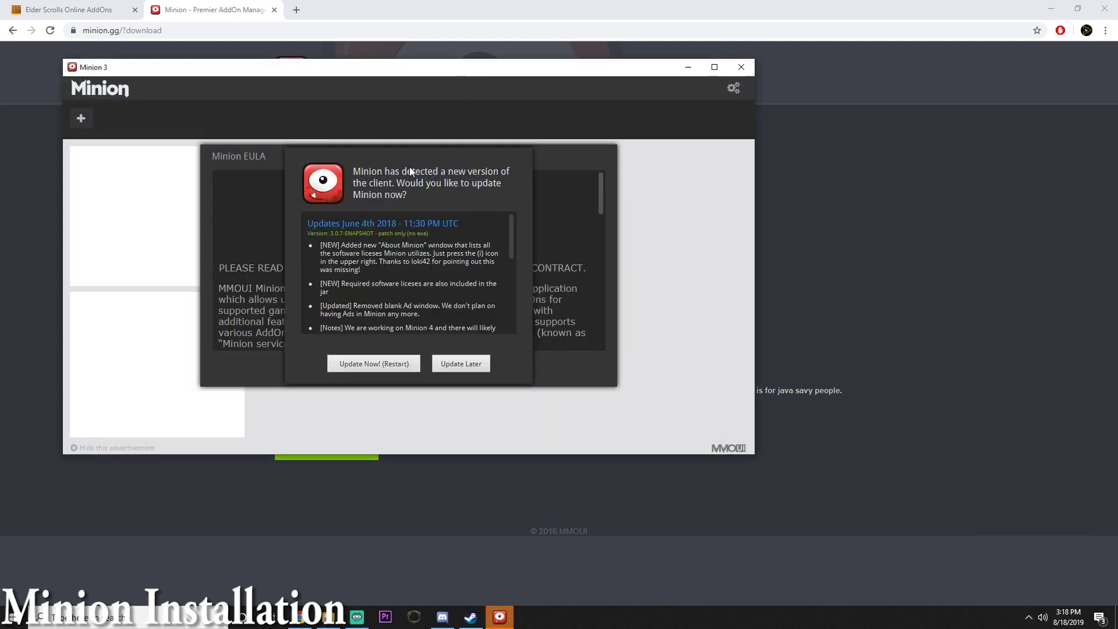
drag(440, 85, 624, 112)
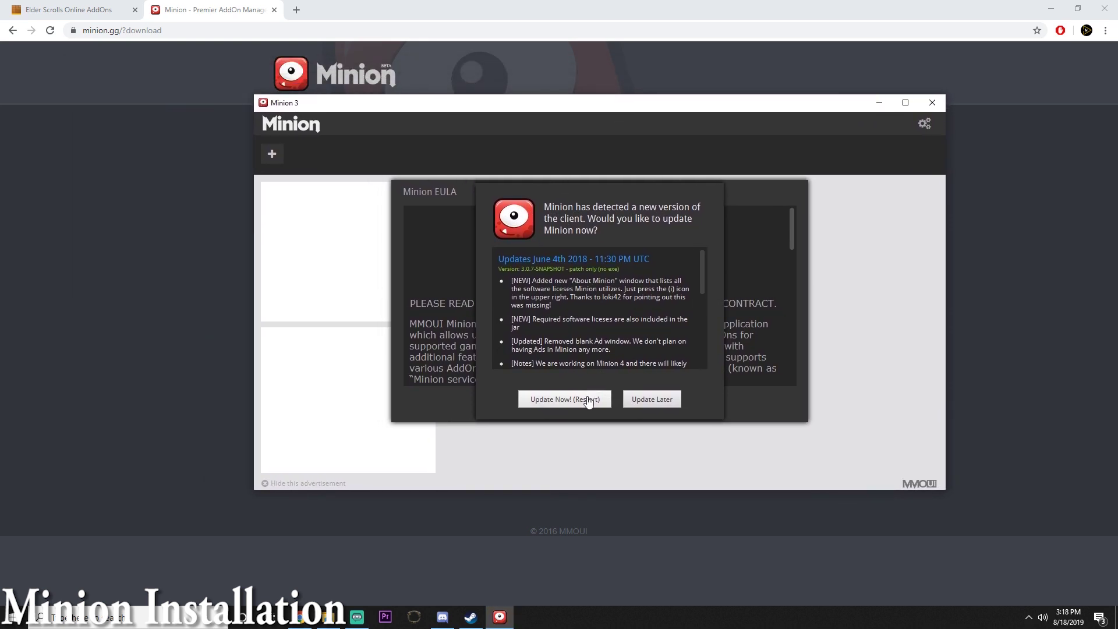
click(650, 401)
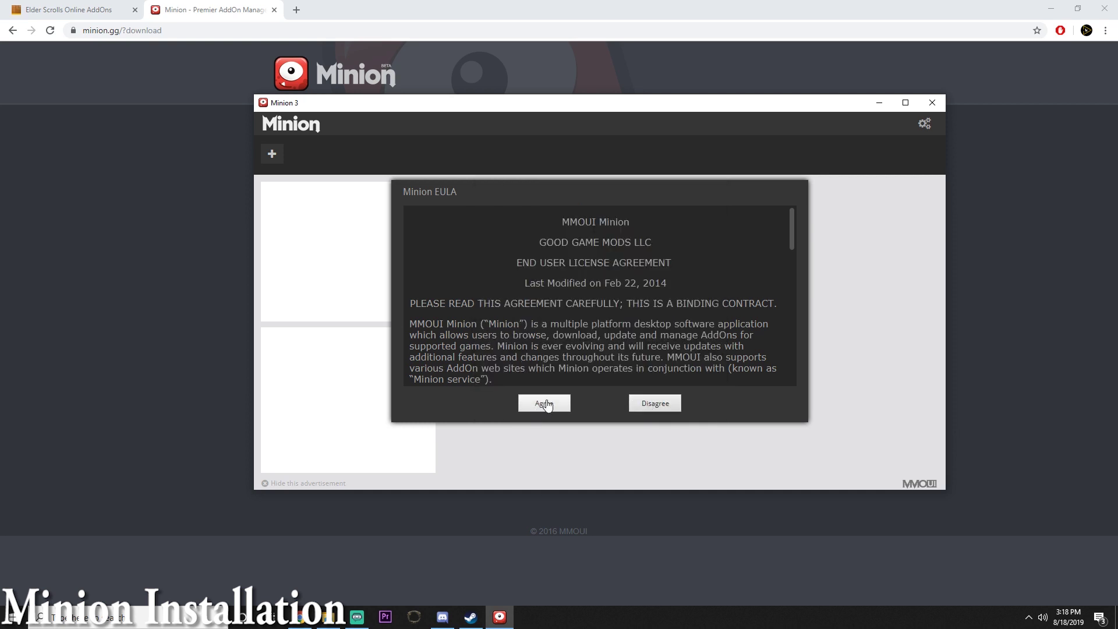
click(545, 403)
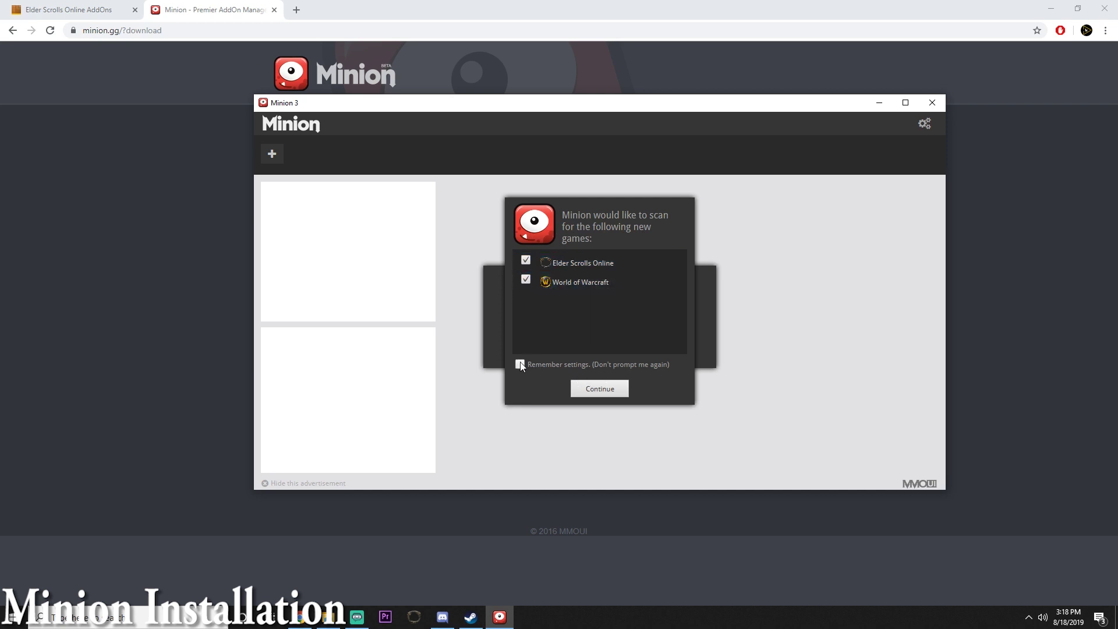
Step: Scan drives C:\ and D:\ for Elder Scrolls Online and World of Warcraft, remembering the drive settings
click(604, 390)
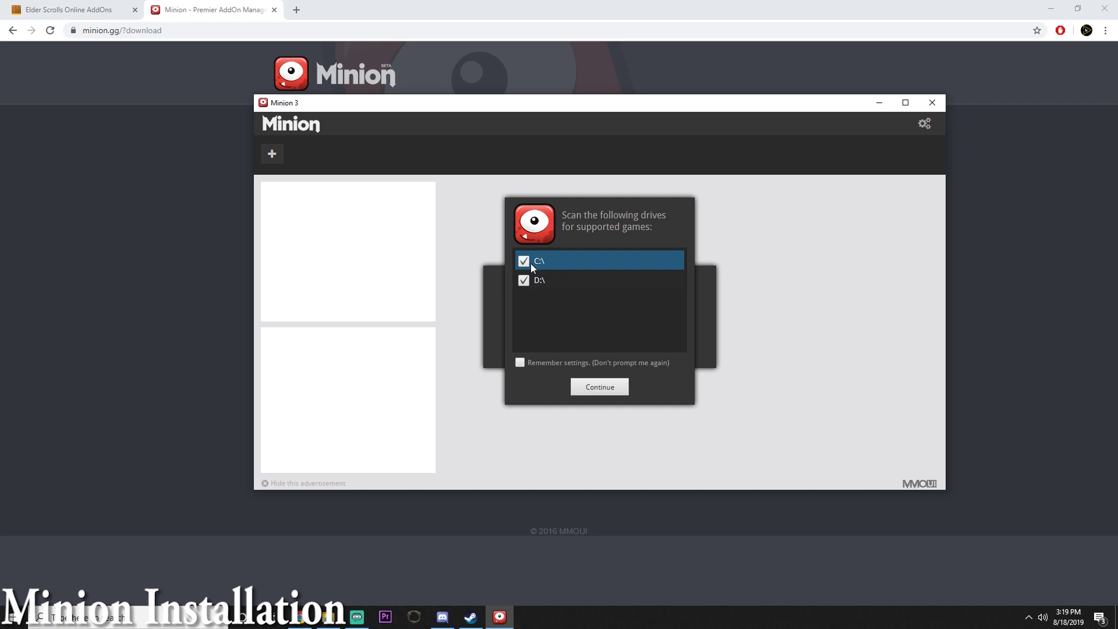
click(526, 263)
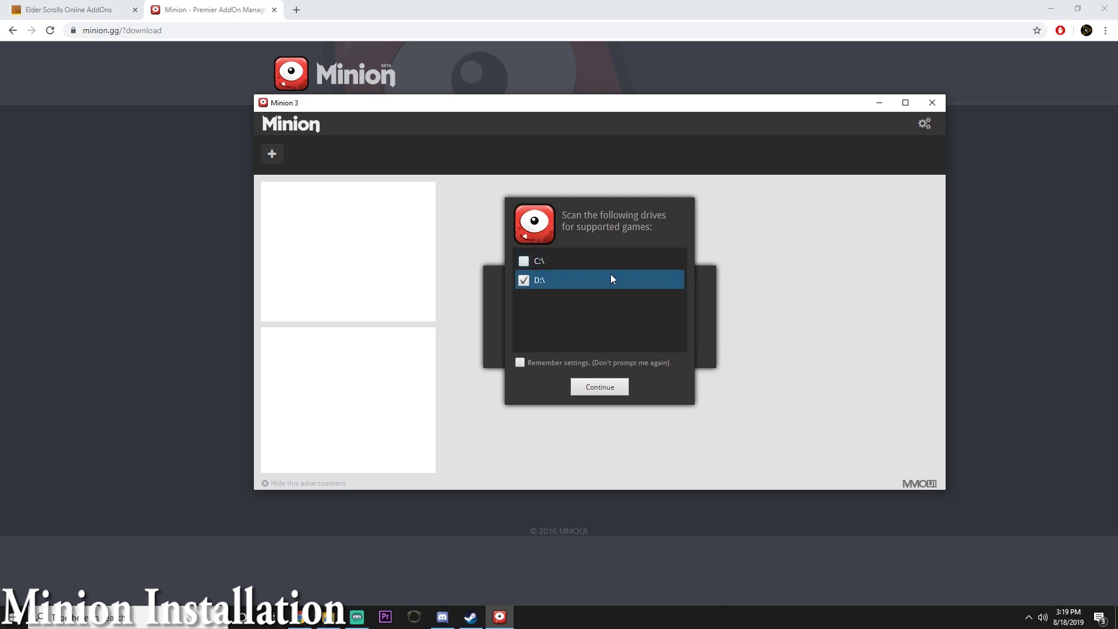
click(525, 260)
click(571, 364)
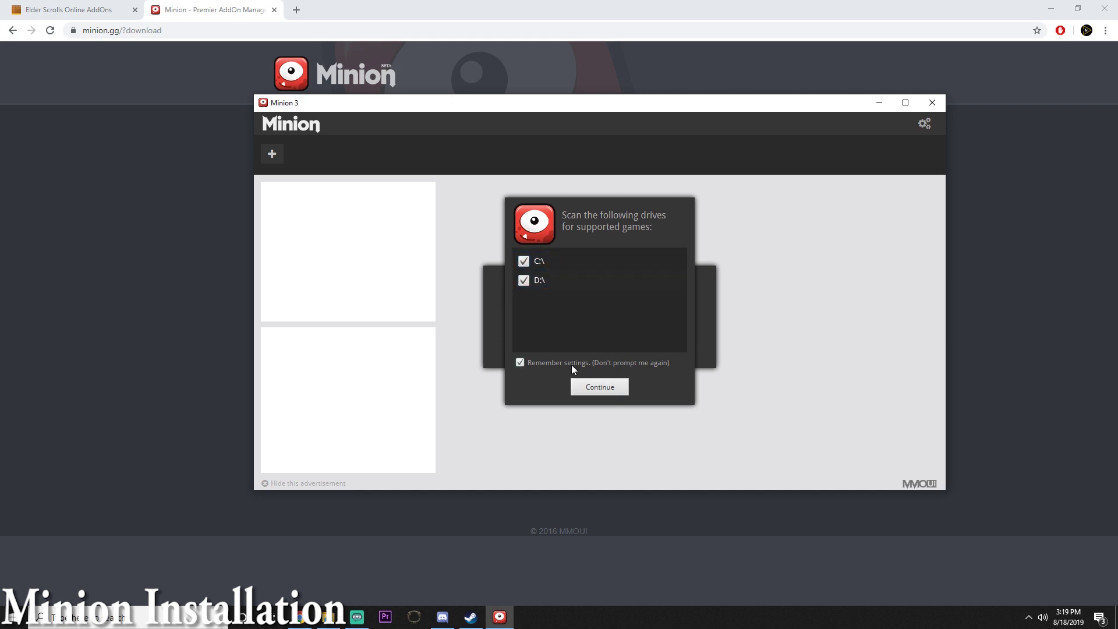
click(606, 388)
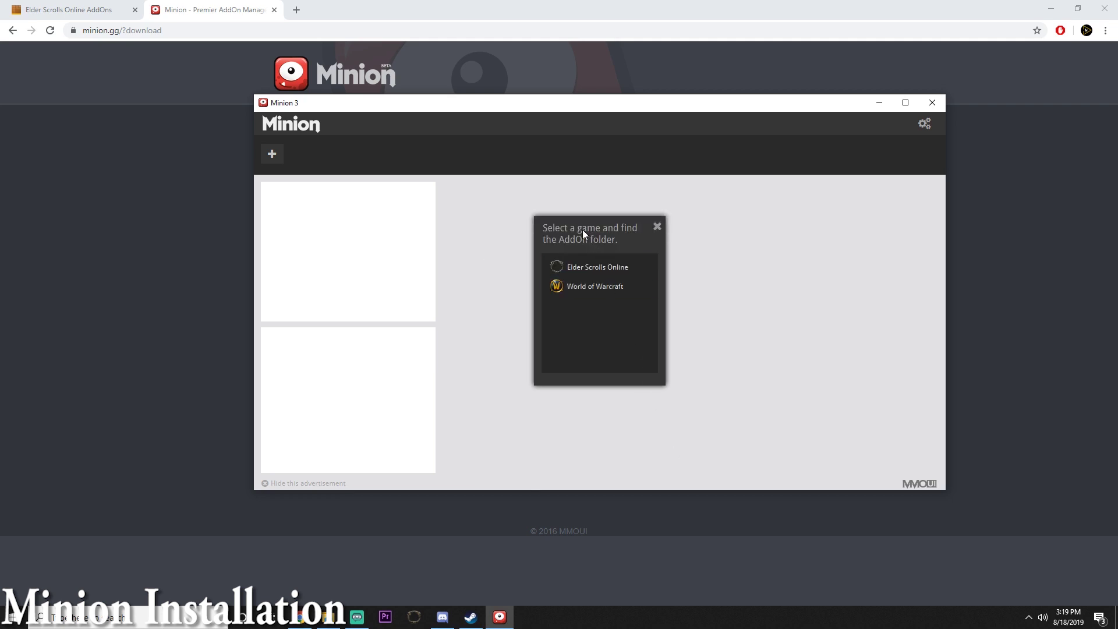
Step: Choose Elder Scrolls Online and locate its add-on folder under Documents > Elder Scrolls Online > live
click(593, 267)
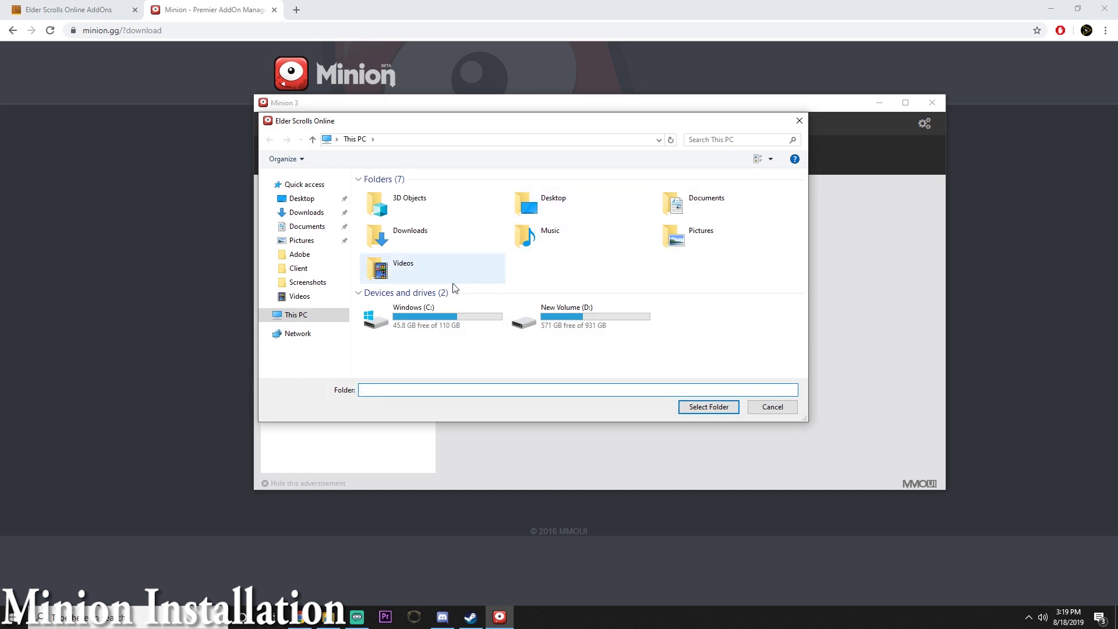
double_click(722, 200)
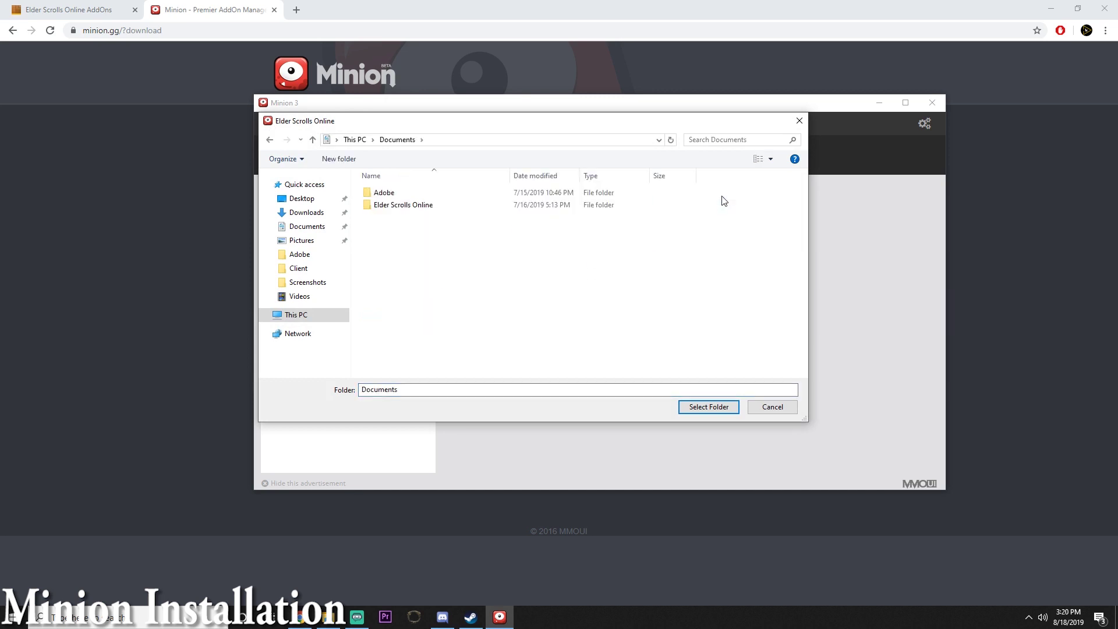
double_click(424, 205)
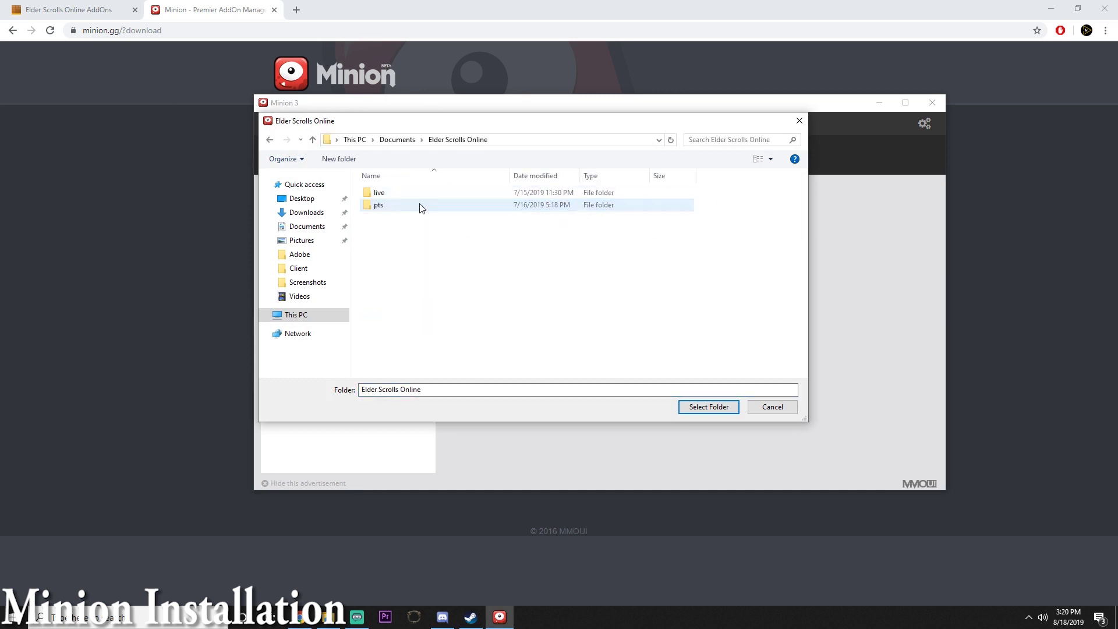
click(412, 192)
double_click(411, 189)
click(419, 194)
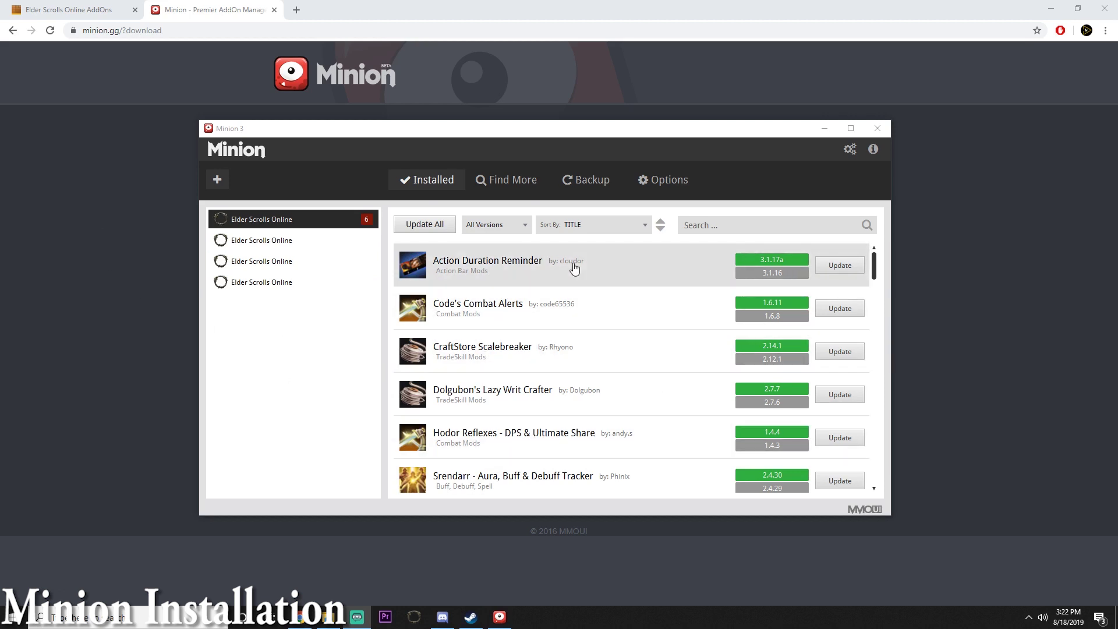
Step: Remove the duplicate Elder Scrolls Online entries from Minion's game list, keeping the first entry with the installed add-ons
drag(533, 132, 507, 126)
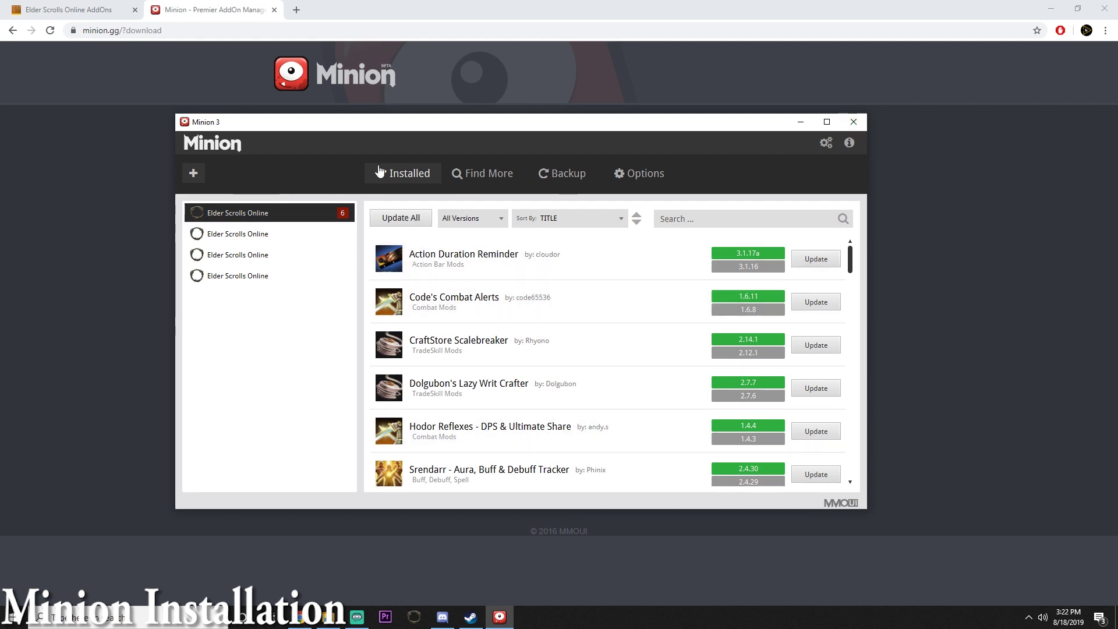
click(300, 234)
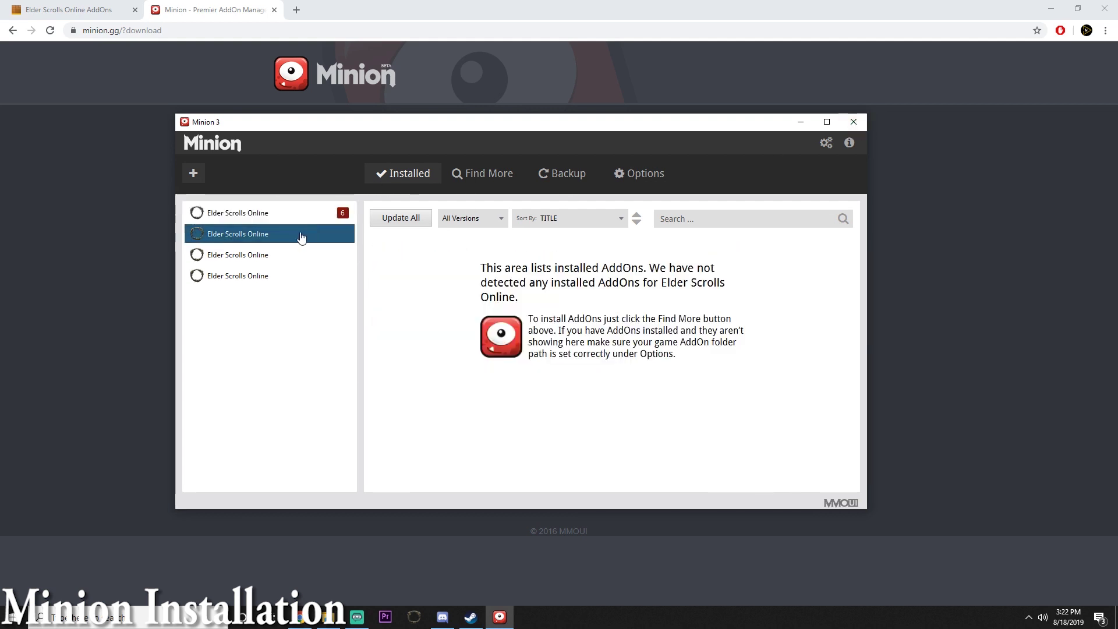
right_click(300, 233)
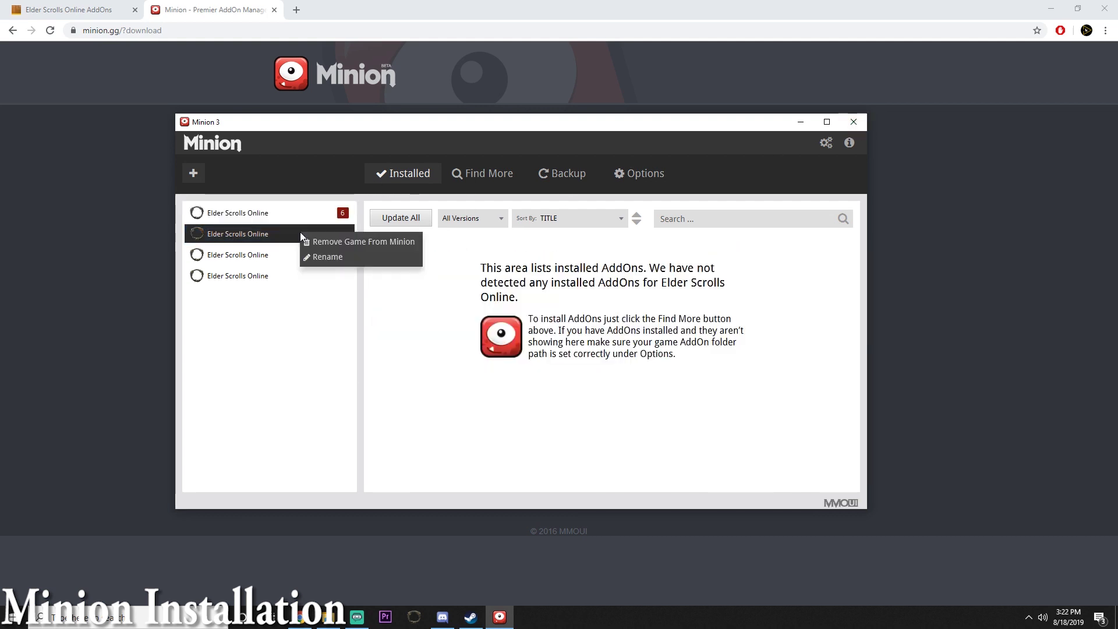
right_click(257, 250)
key(Escape)
right_click(256, 279)
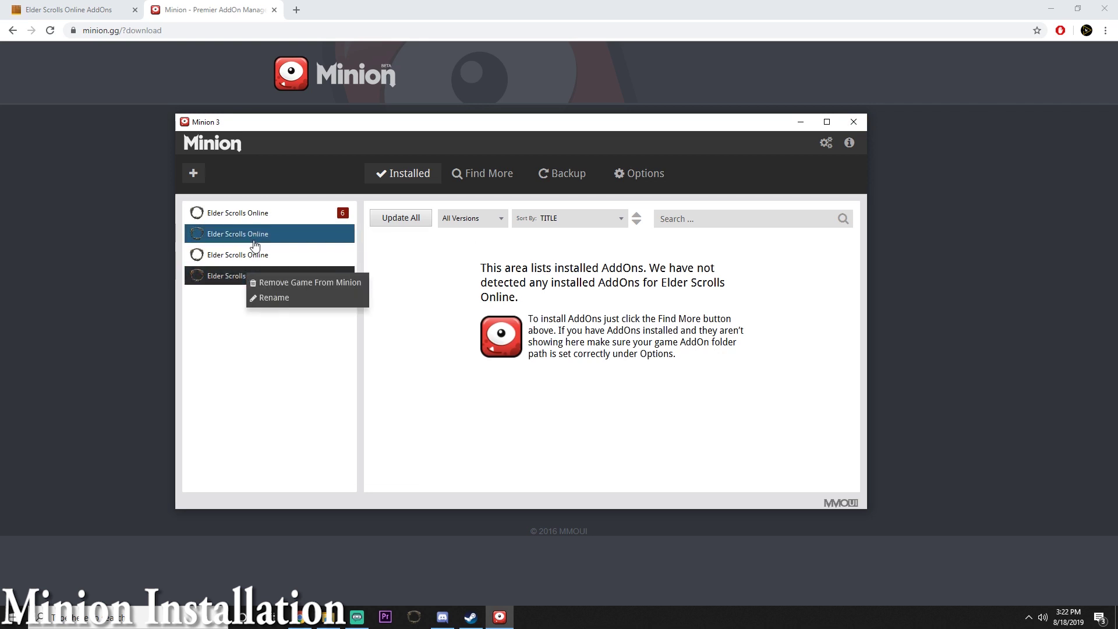
right_click(255, 242)
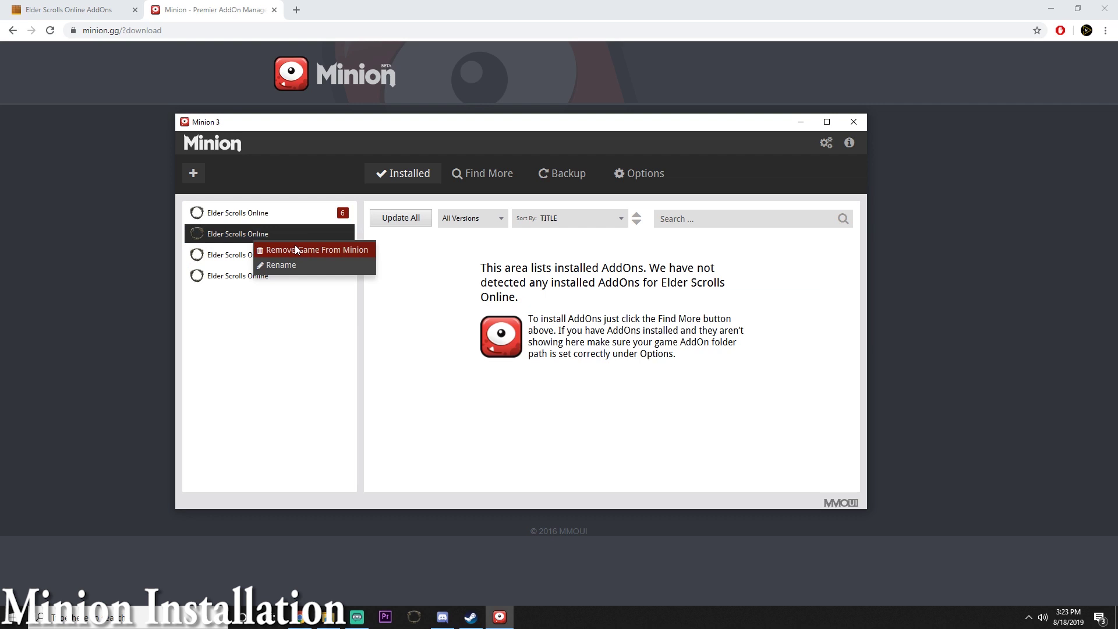
key(Escape)
right_click(258, 242)
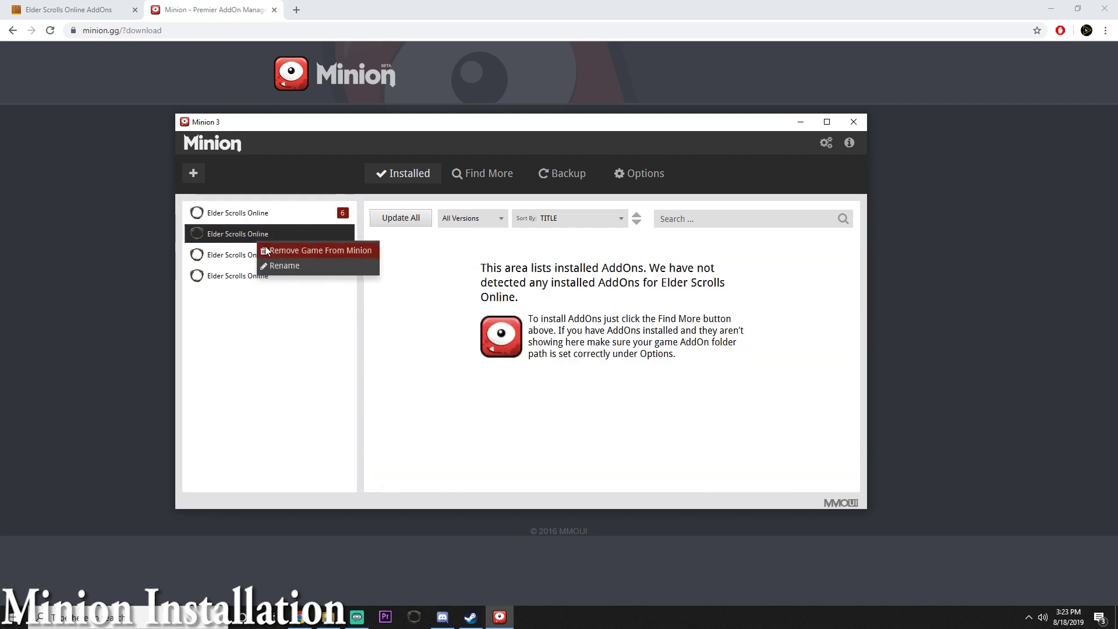
click(283, 257)
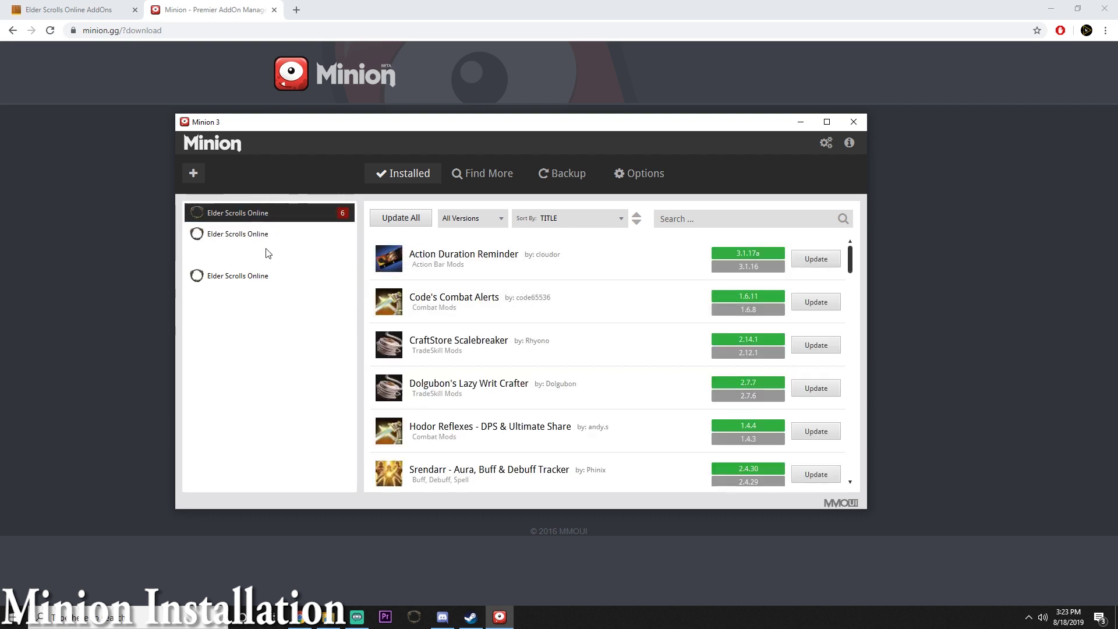
right_click(259, 245)
click(285, 255)
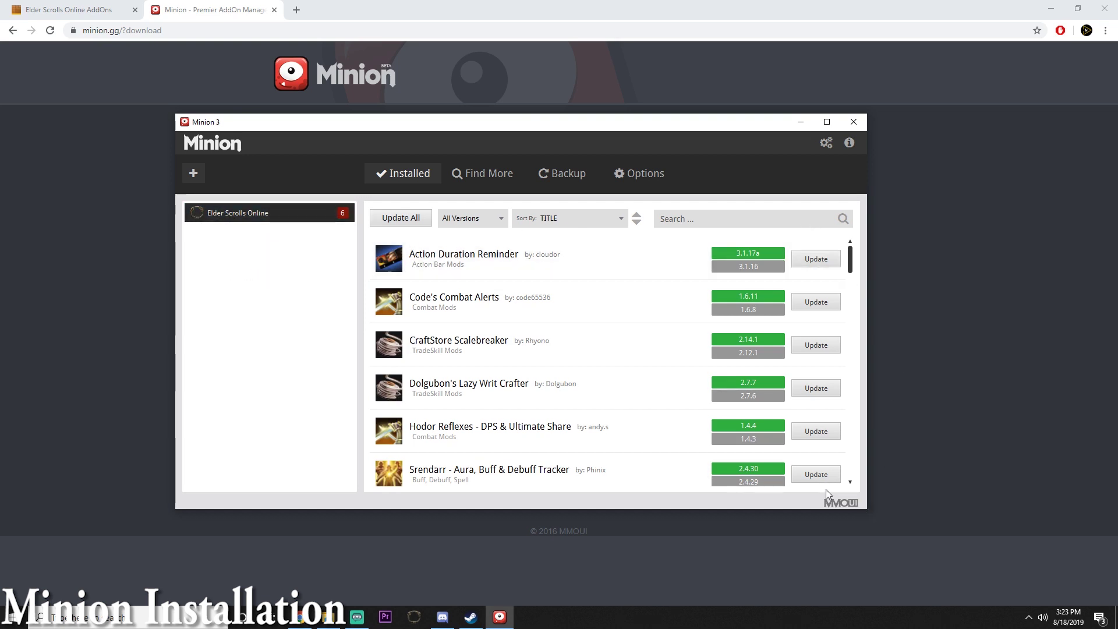
Step: Enable the dark theme in Minion's settings and look through the list of installed add-ons
click(826, 144)
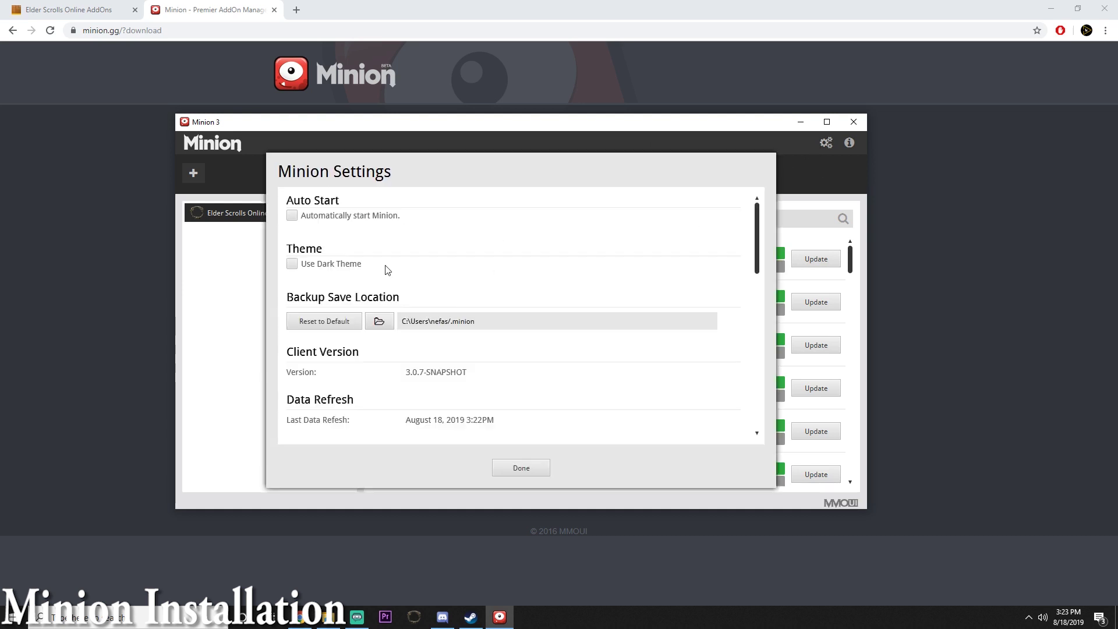
click(304, 265)
click(523, 467)
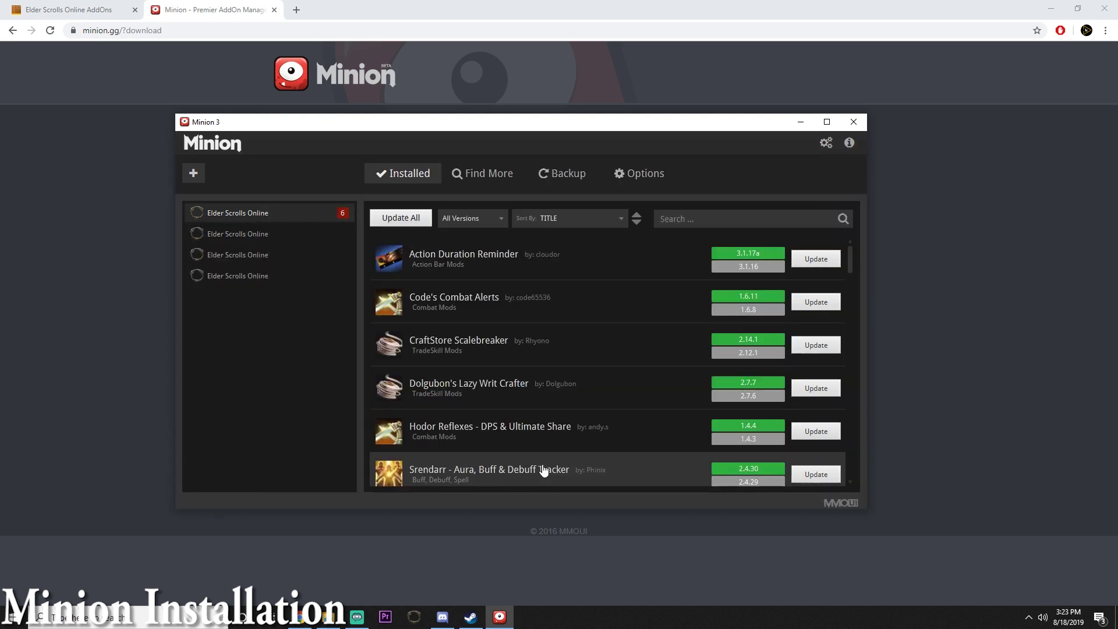
scroll(523, 289, down, 9)
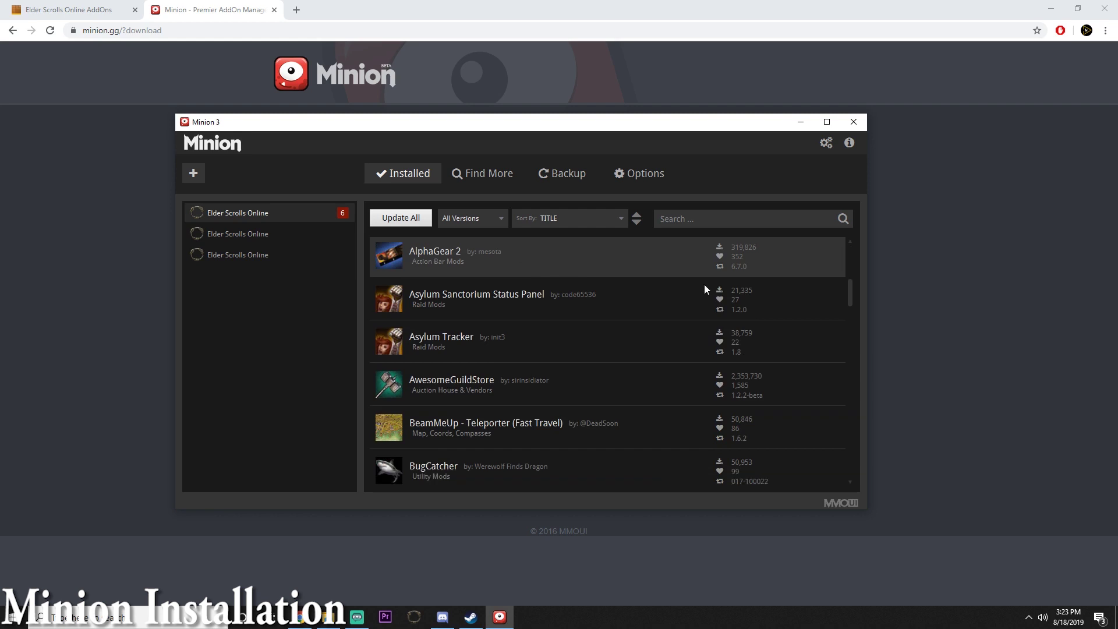
Step: Update Action Duration Reminder, Code's Combat Alerts, CraftStore Scalebreaker, Dolgubon's Lazy Writ Crafter, Hodor Reflexes and Srendarr individually among the installed add-ons
drag(845, 301, 842, 383)
scroll(833, 434, down, 5)
scroll(821, 350, up, 15)
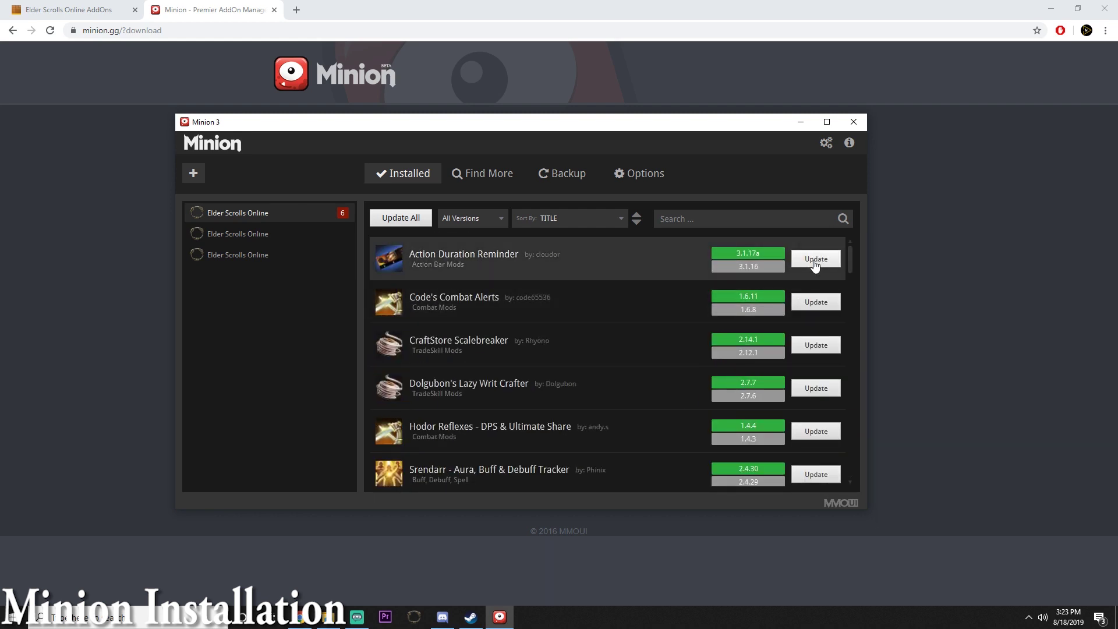
click(811, 260)
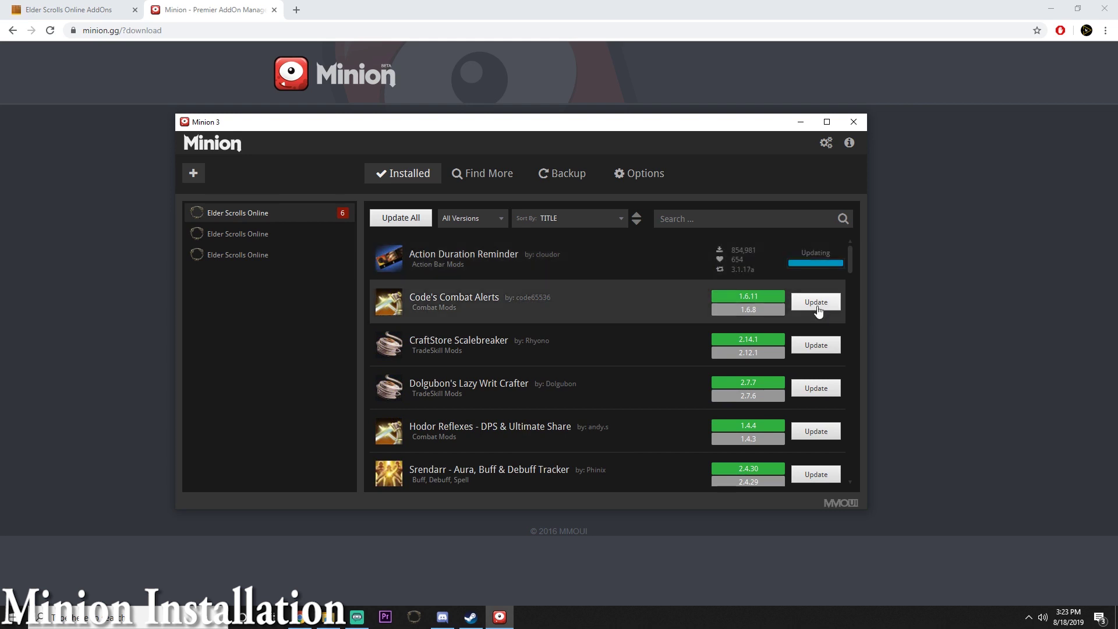
click(820, 258)
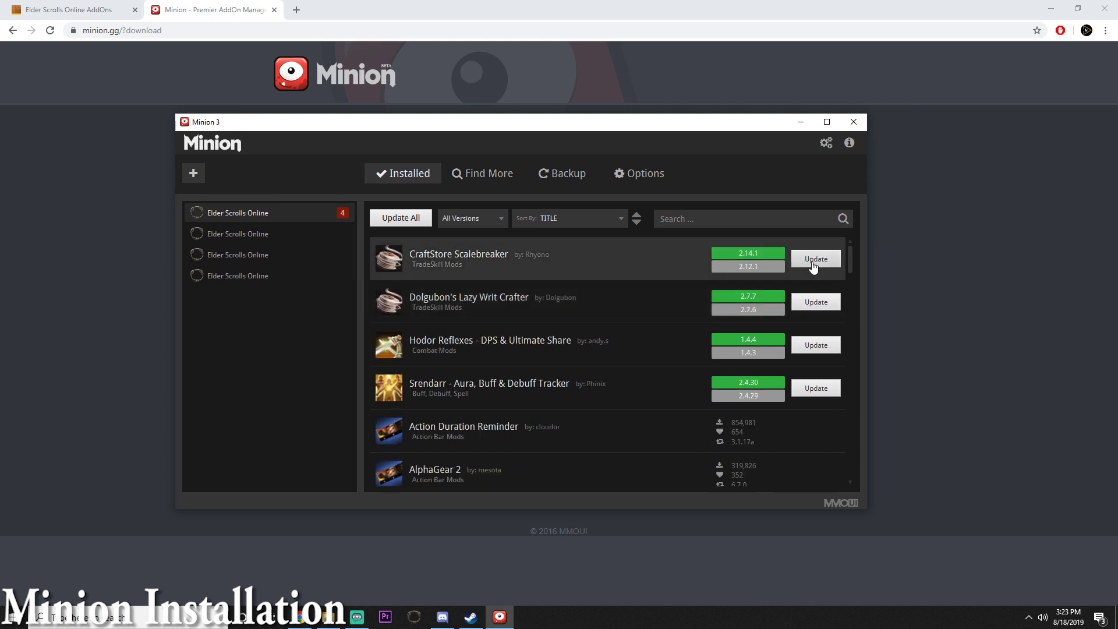
click(814, 259)
click(814, 260)
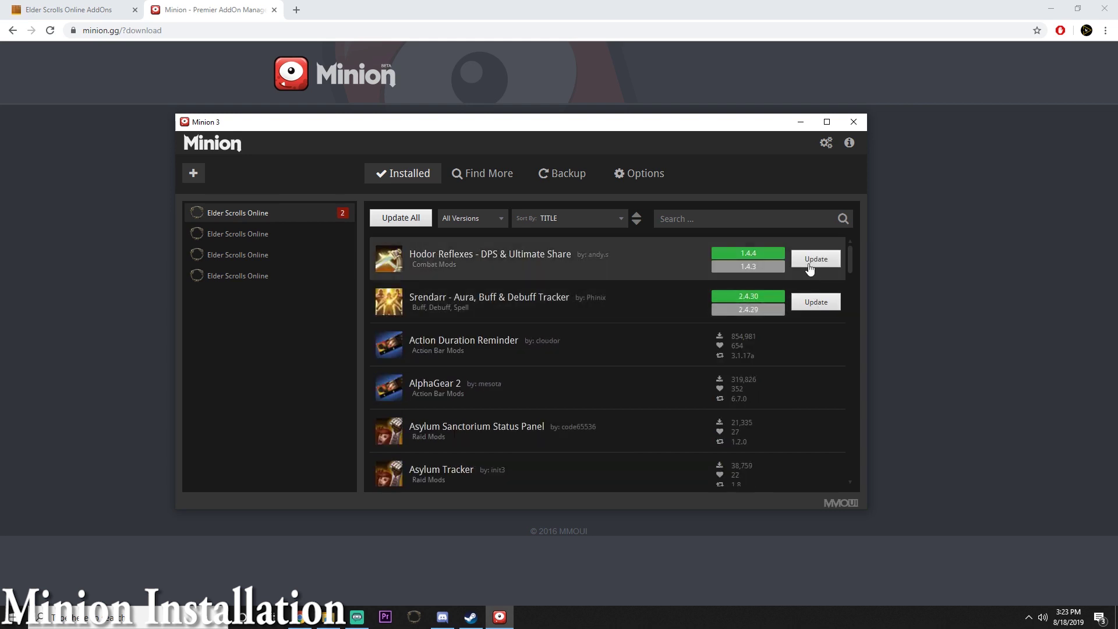
click(815, 262)
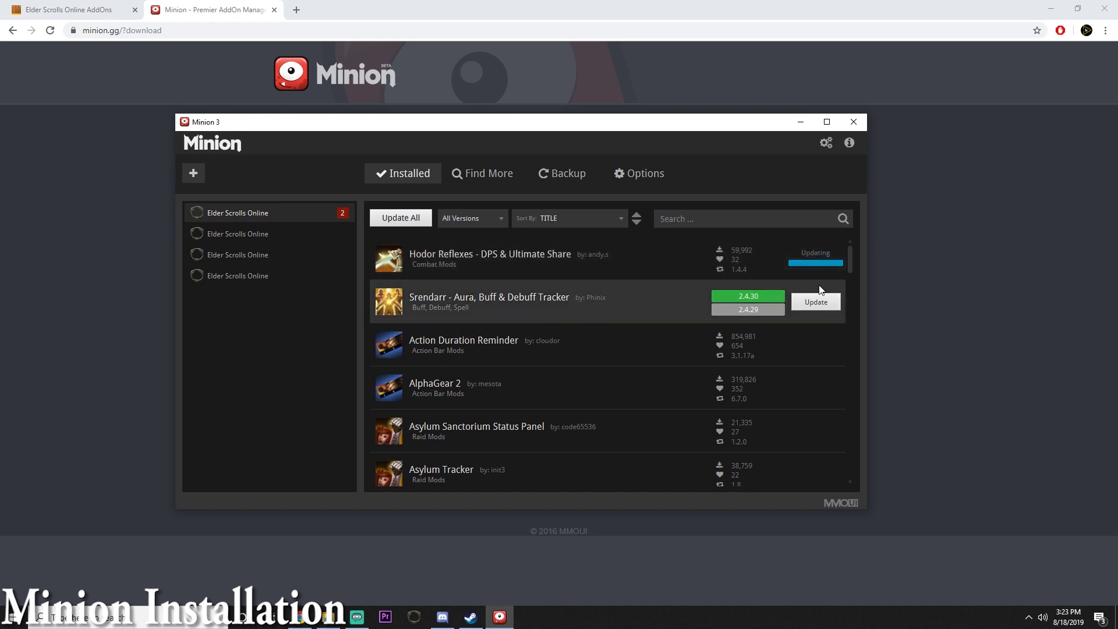
click(814, 263)
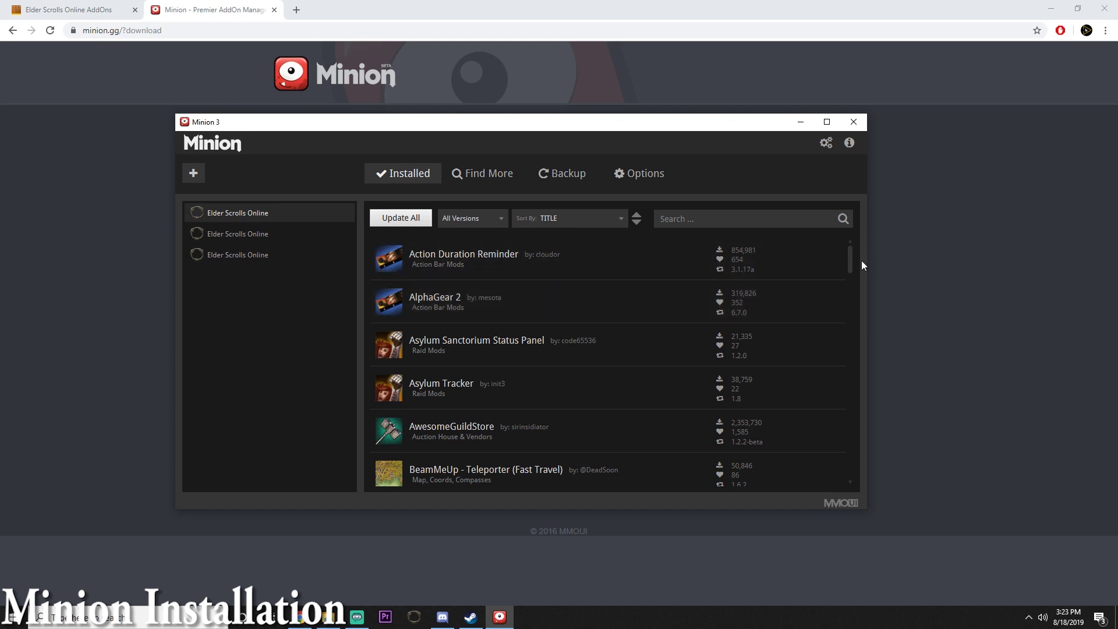
scroll(757, 314, down, 1)
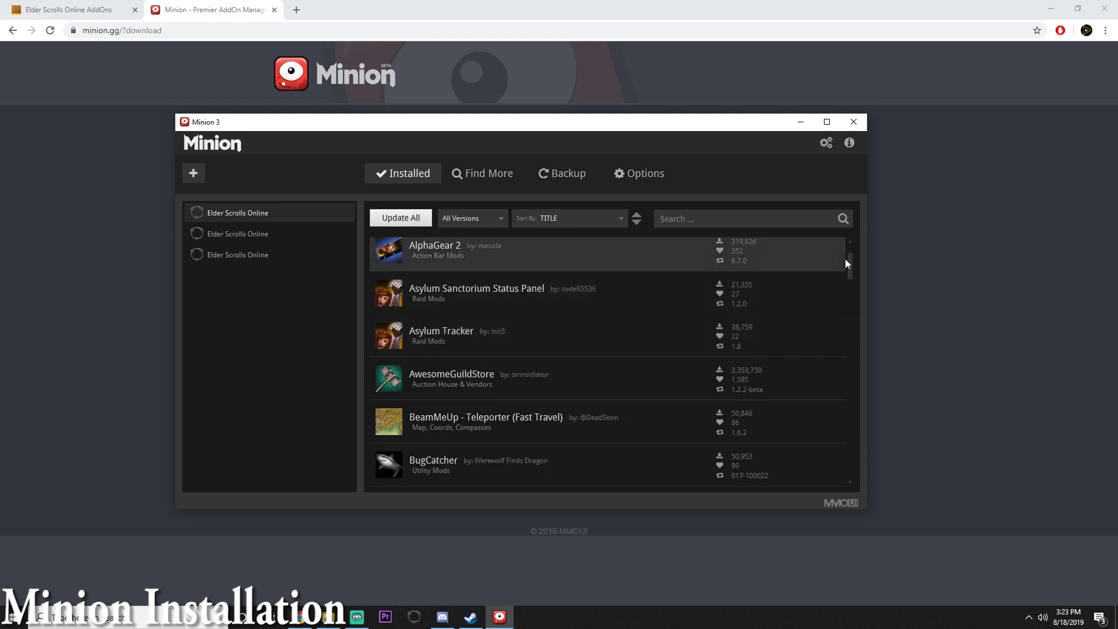
scroll(850, 264, up, 1)
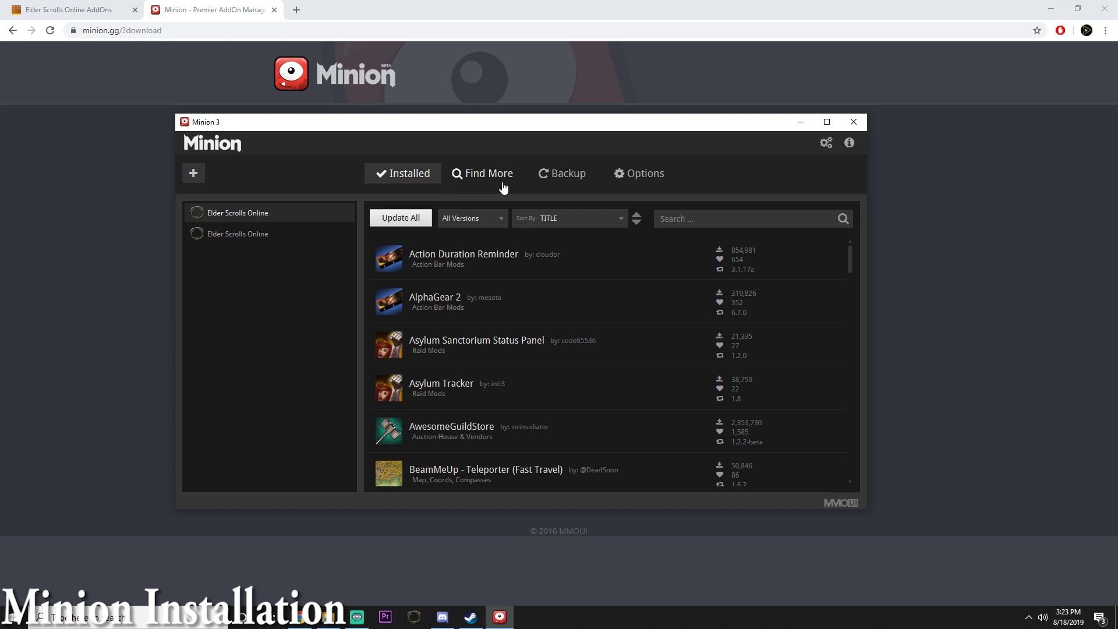
Step: Browse the catalogue of further Elder Scrolls Online add-ons available for installation and check its category filter
click(473, 181)
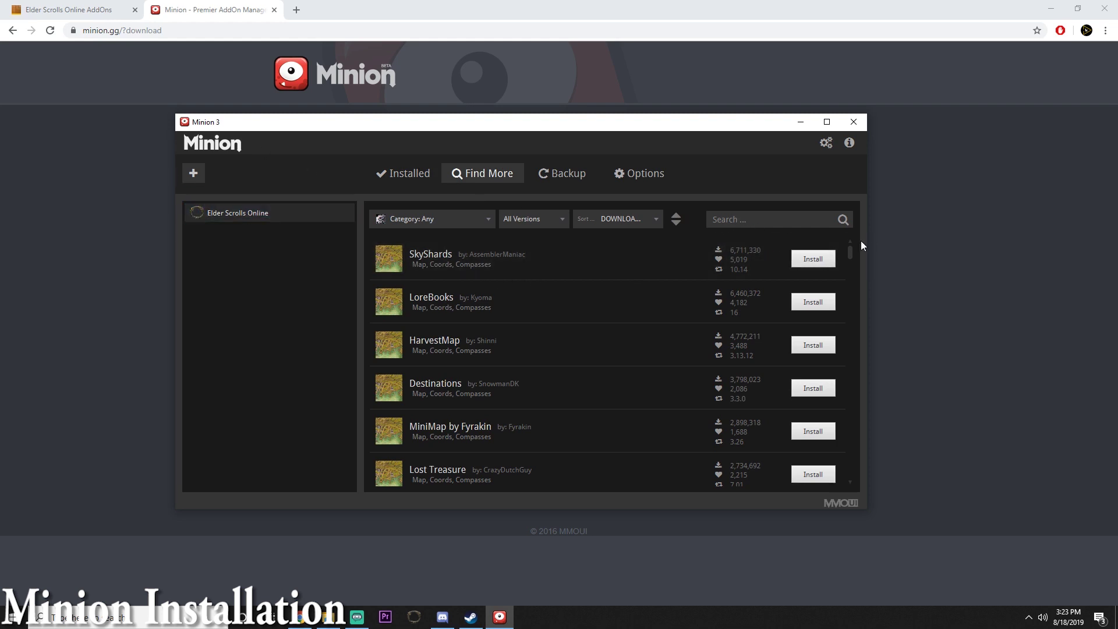
drag(851, 253, 746, 199)
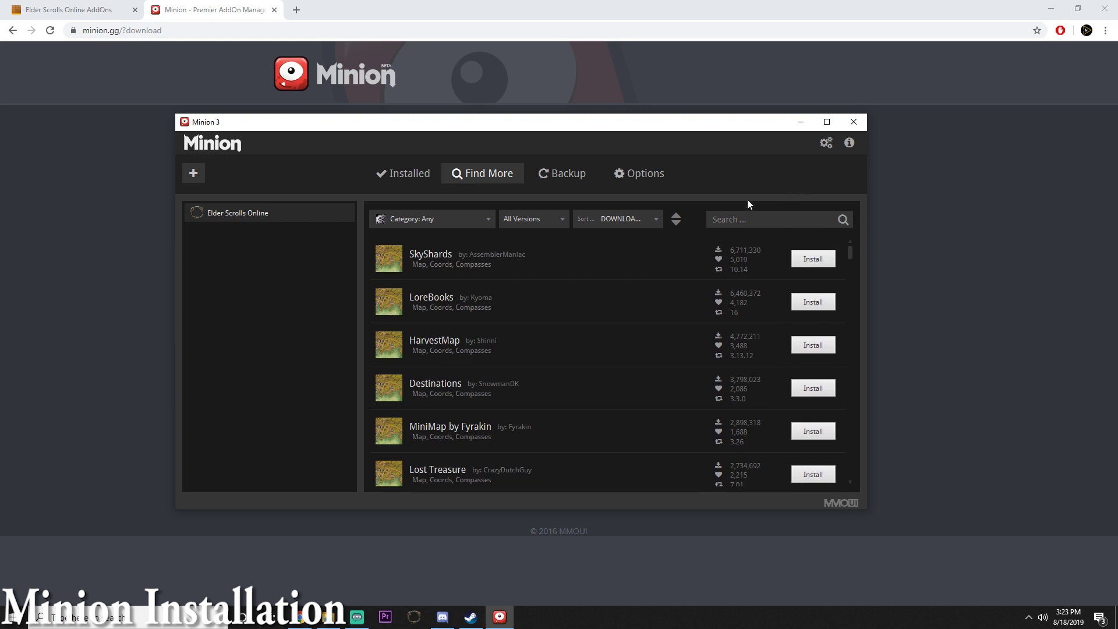
click(460, 220)
click(479, 224)
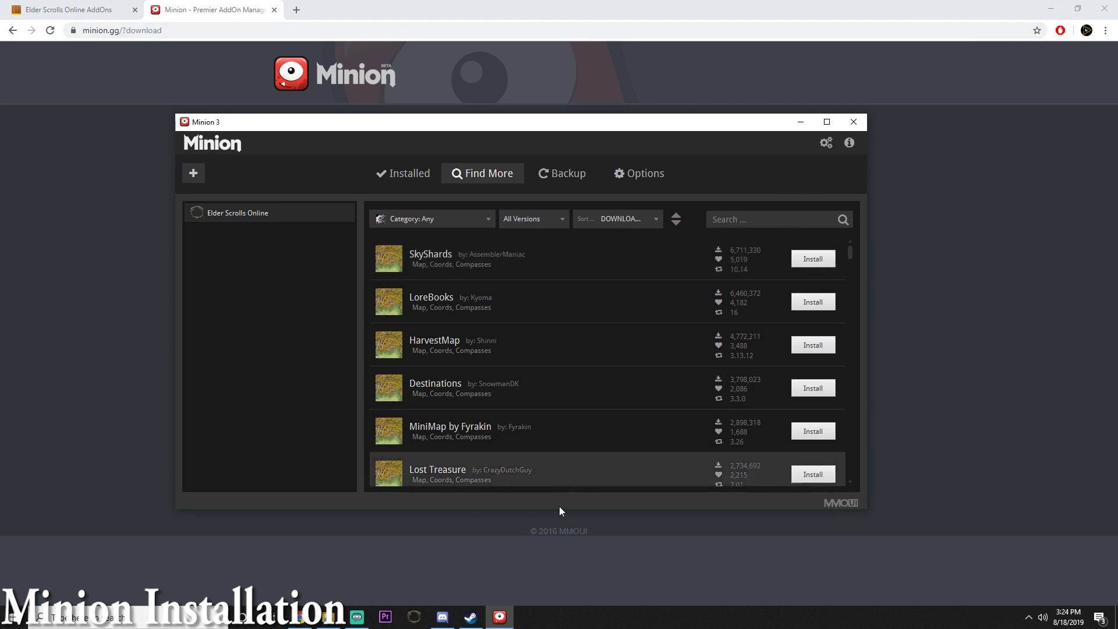
right_click(510, 616)
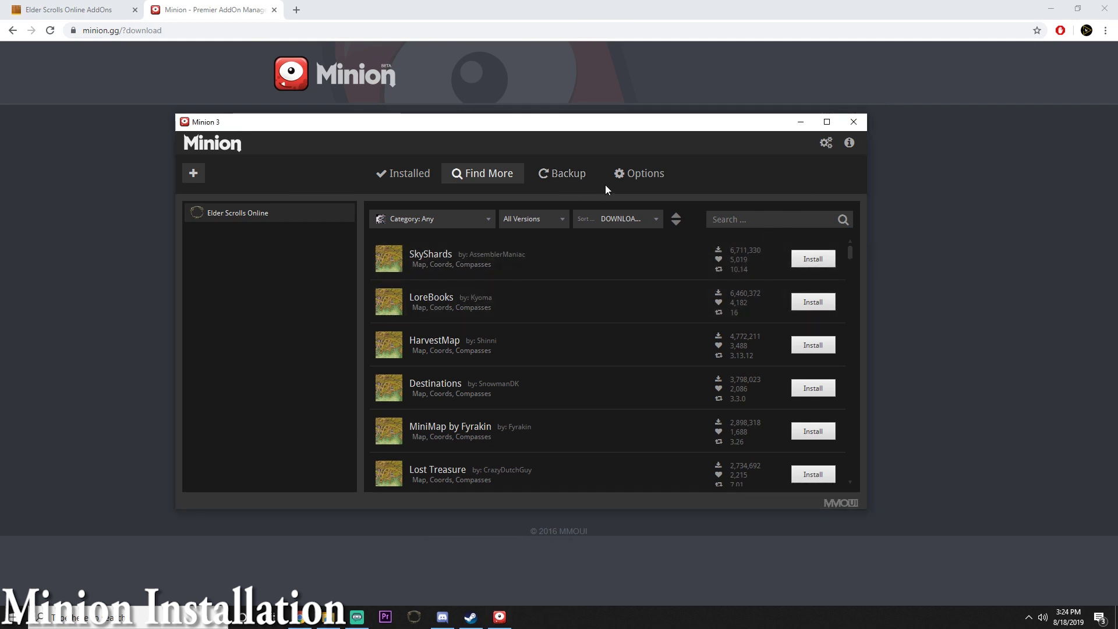
drag(848, 251, 816, 216)
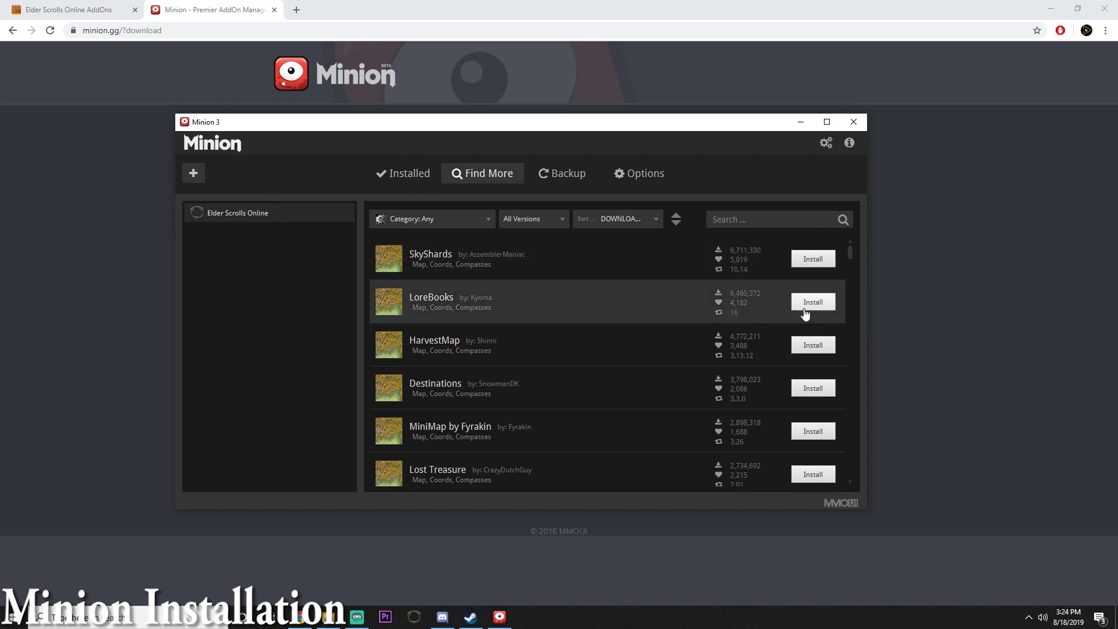
Step: Find Taos AP Session further down the add-on catalogue, read its full description and close its details
drag(849, 252, 849, 316)
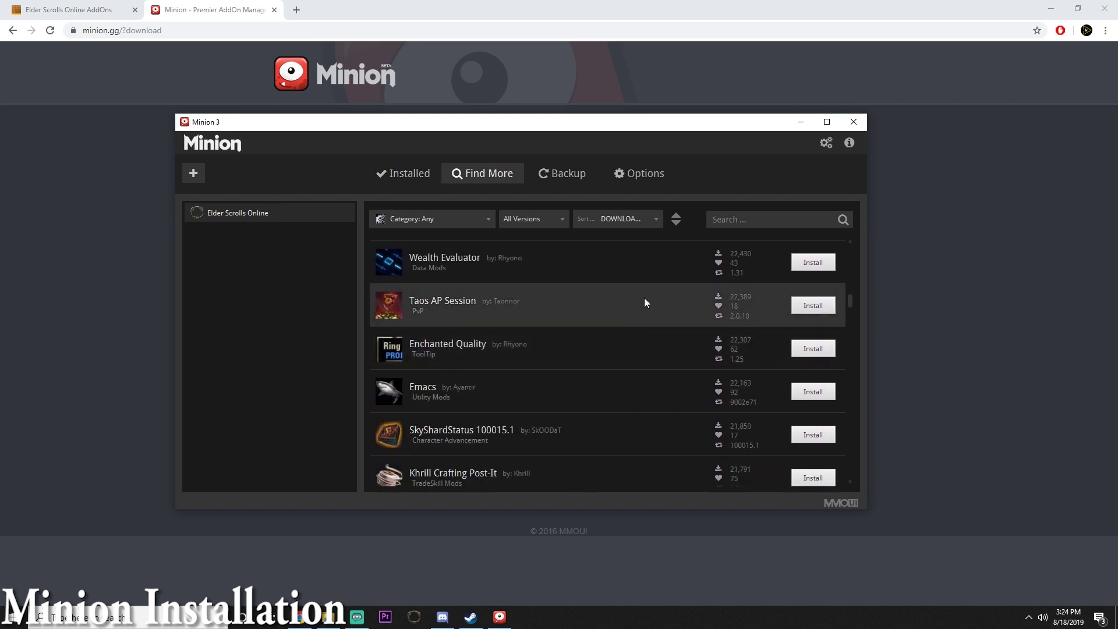
click(431, 308)
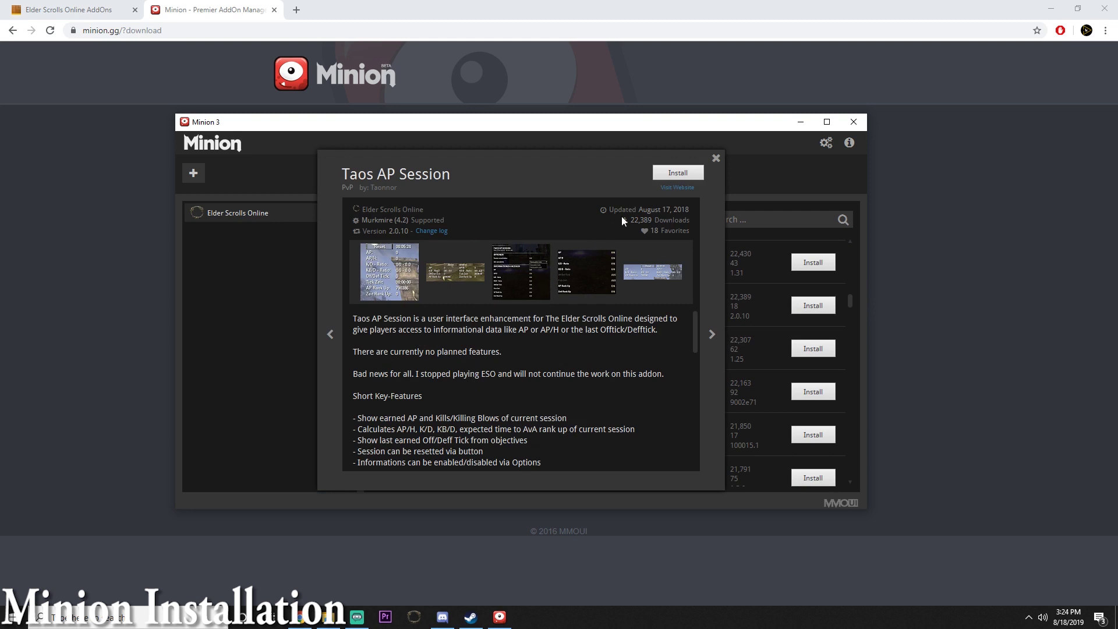
scroll(567, 334, down, 10)
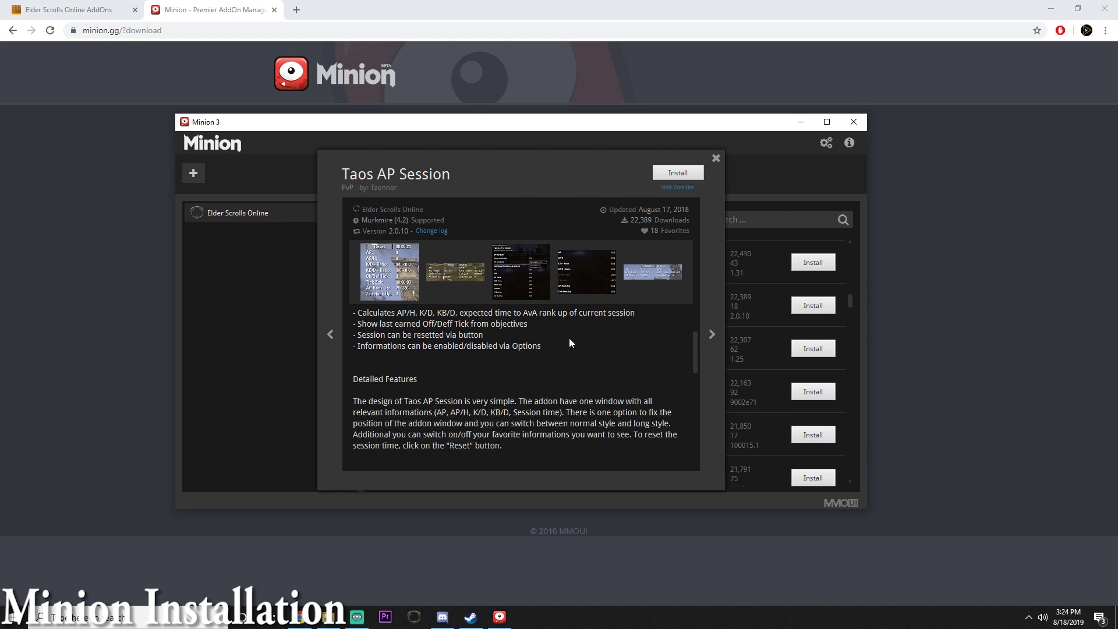
scroll(561, 351, down, 3)
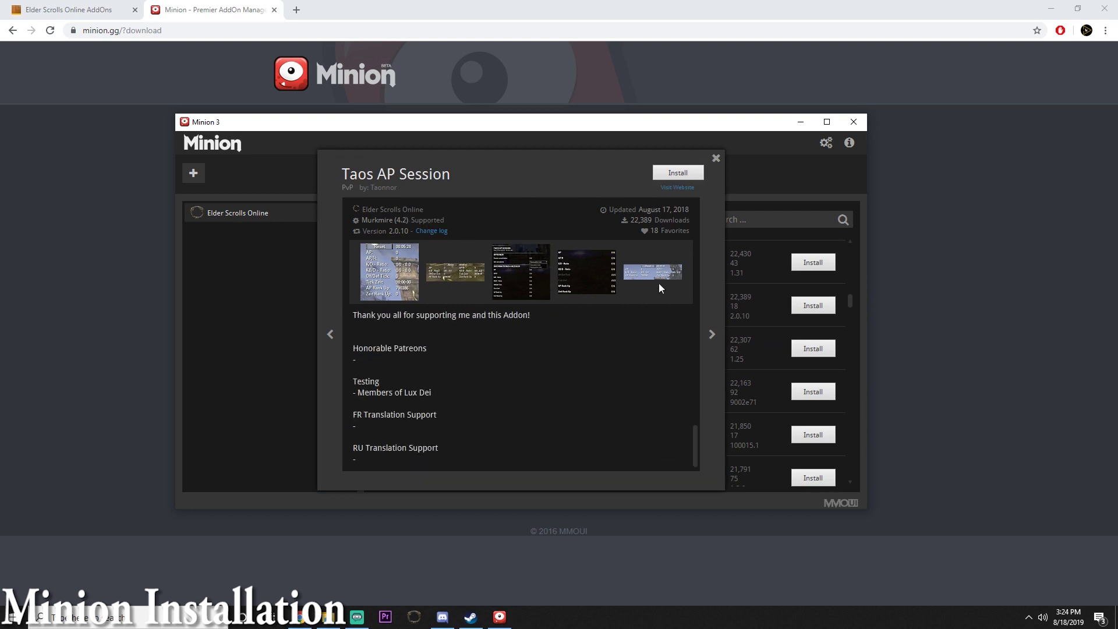
click(715, 158)
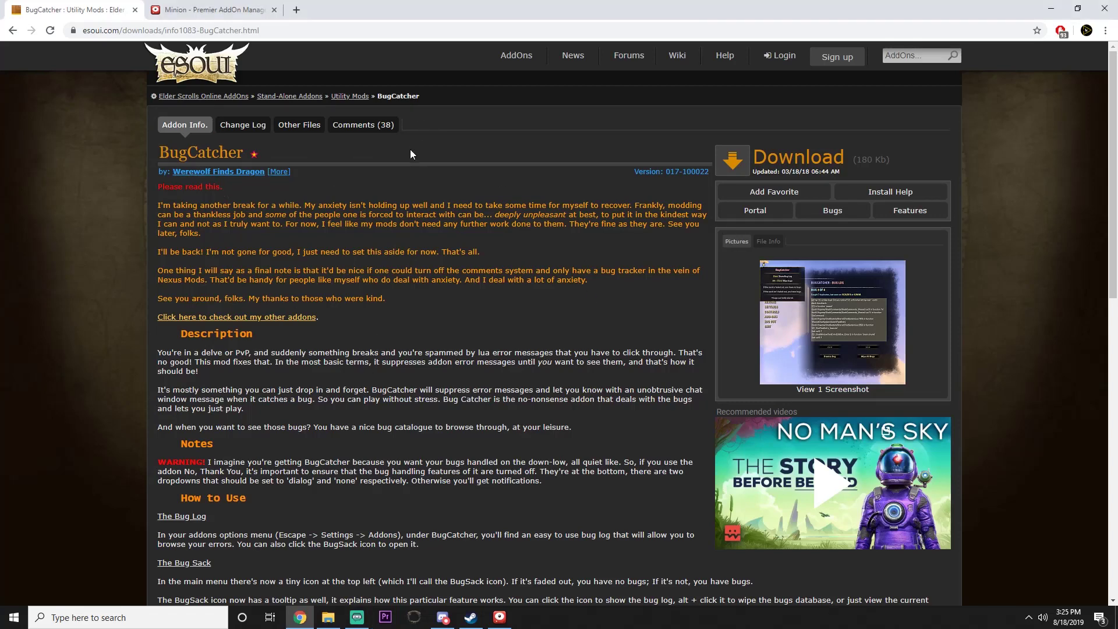
Step: On BugCatcher's ESOUI page in Chrome, read the author's note and view the bug log screenshot enlarged
drag(391, 195, 425, 313)
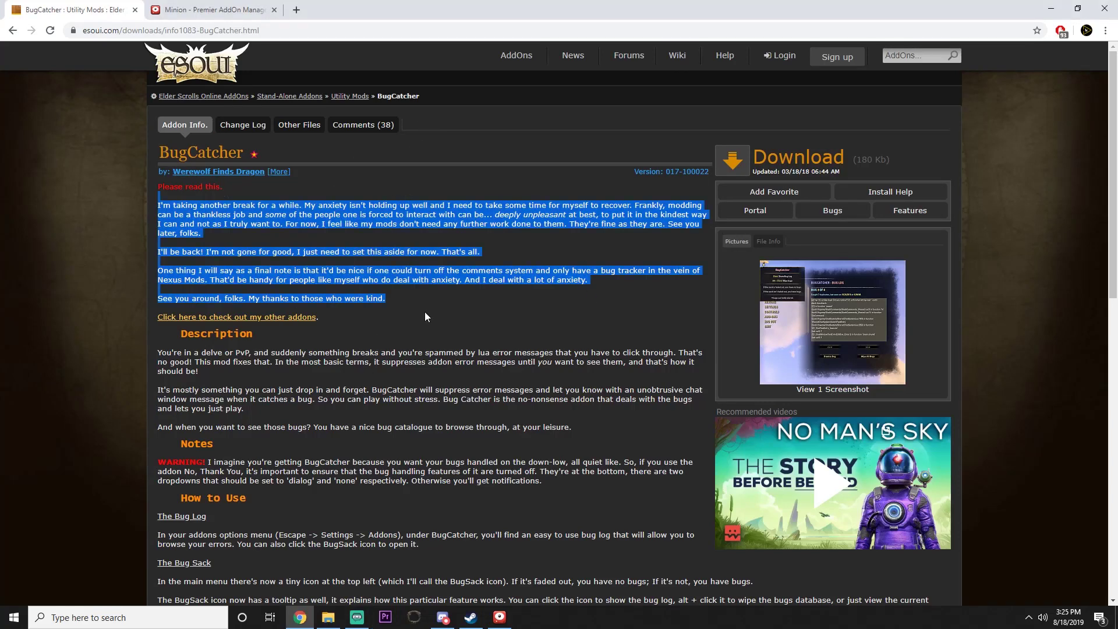
click(767, 176)
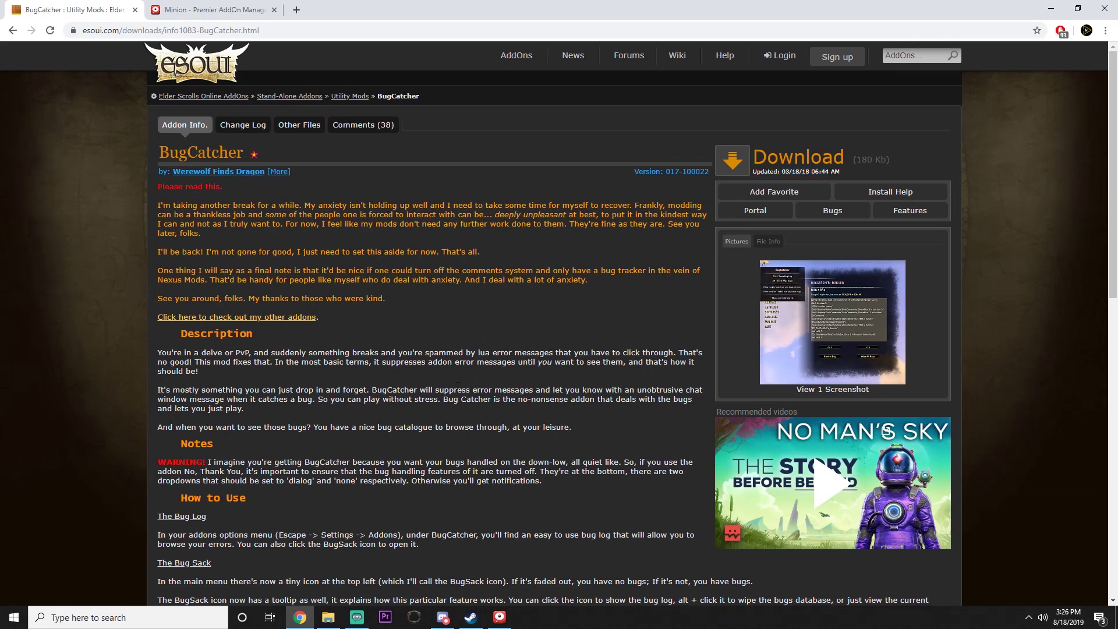
scroll(452, 259, down, 1)
click(829, 279)
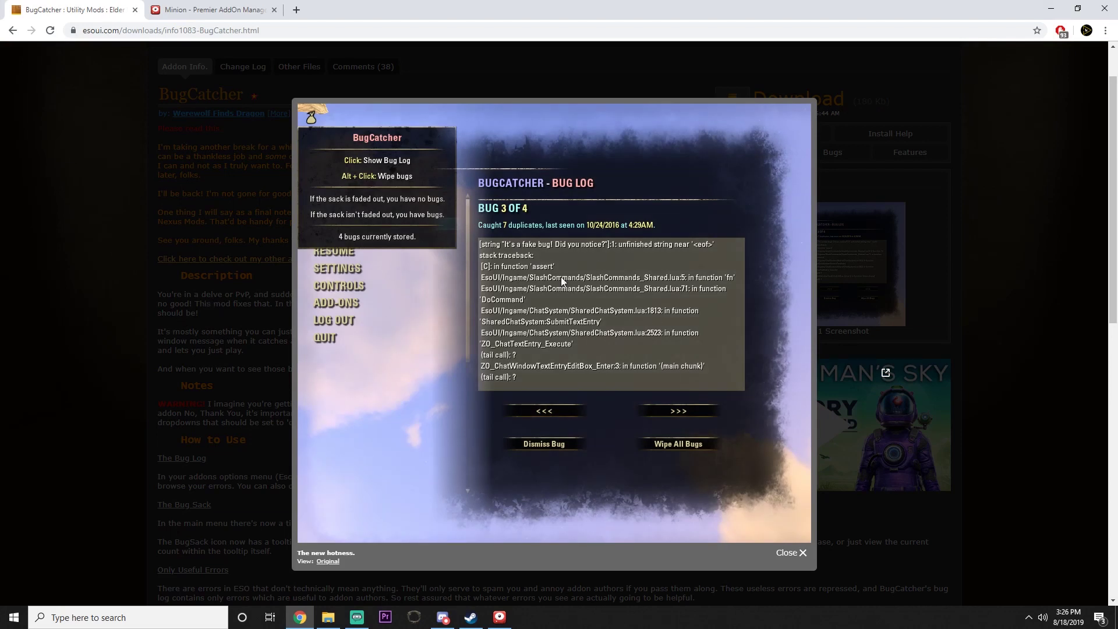
click(854, 79)
scroll(675, 334, up, 1)
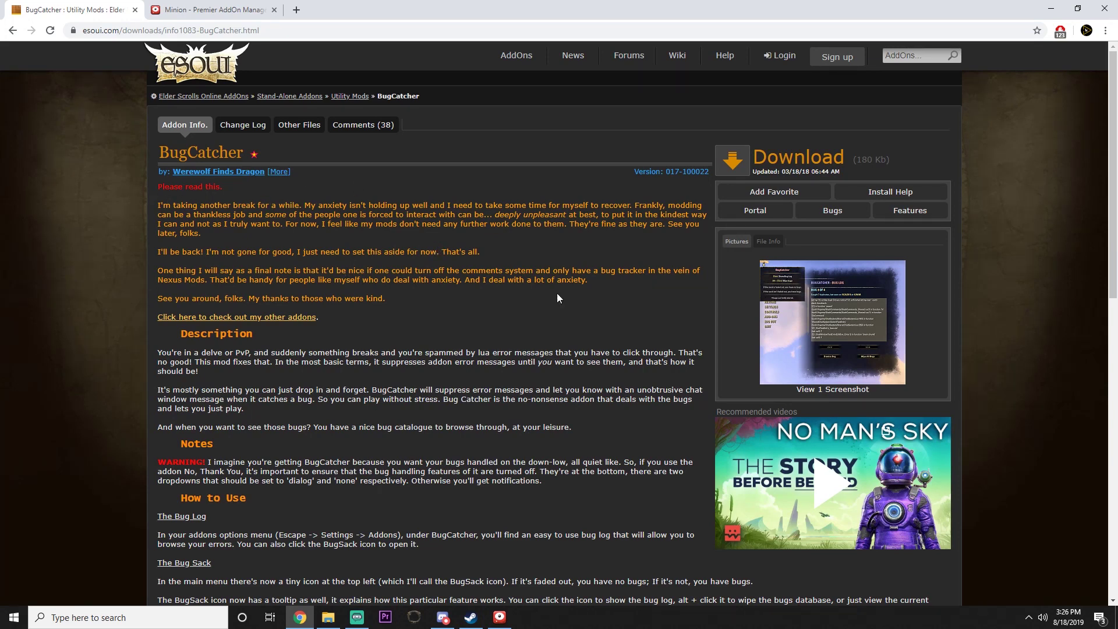
click(803, 330)
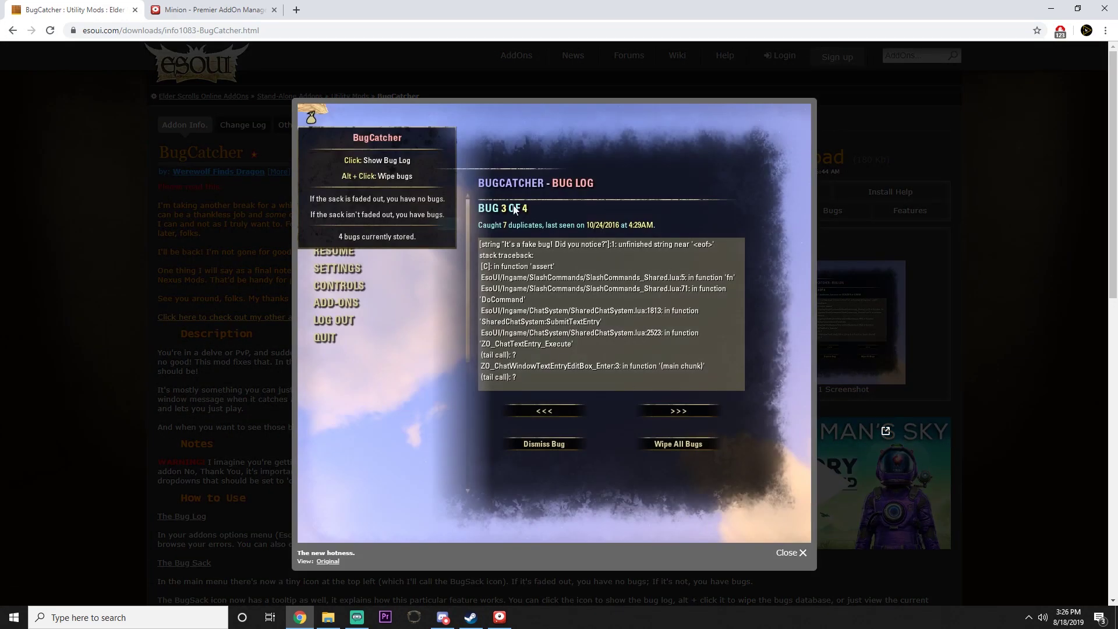
click(260, 306)
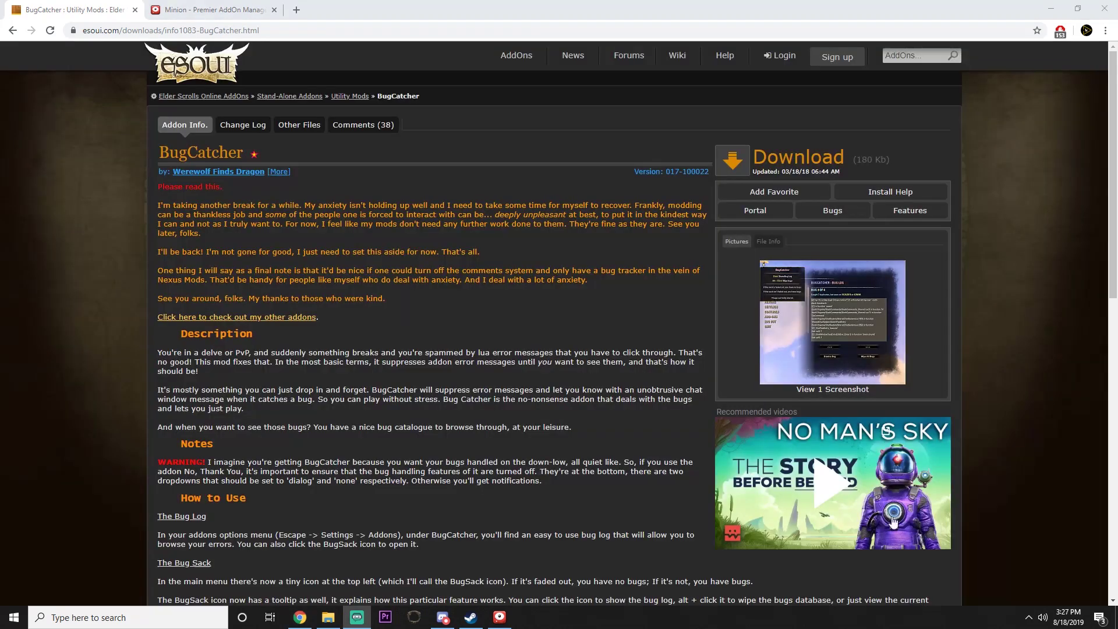